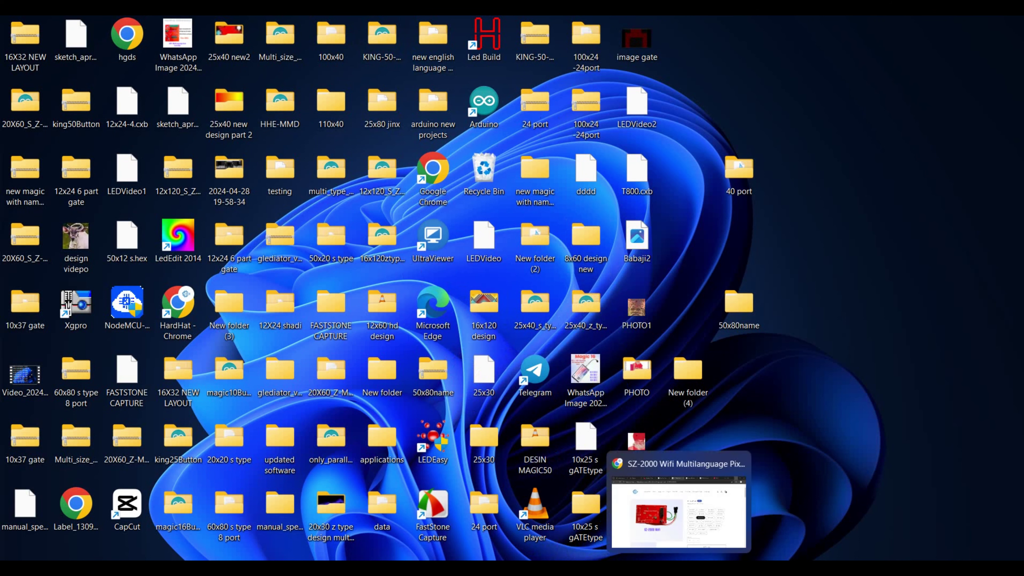
Switch to the SZ-2000 Wifi product page in Chrome, choose the 50 X 40 S size, and minimize the browser.
{"action": "left_click", "coordinate": [705, 522]}
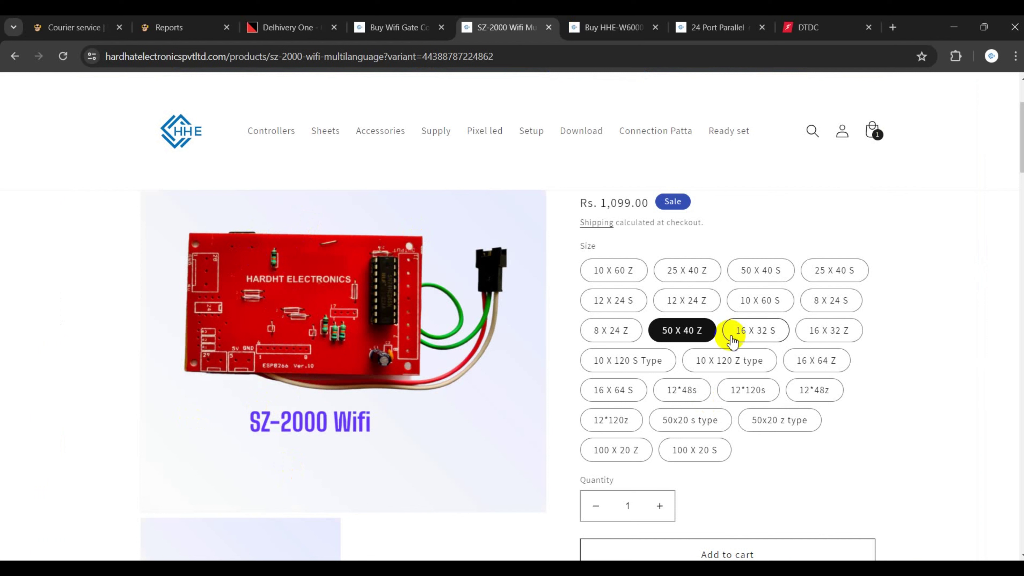
{"action": "left_click", "coordinate": [777, 276]}
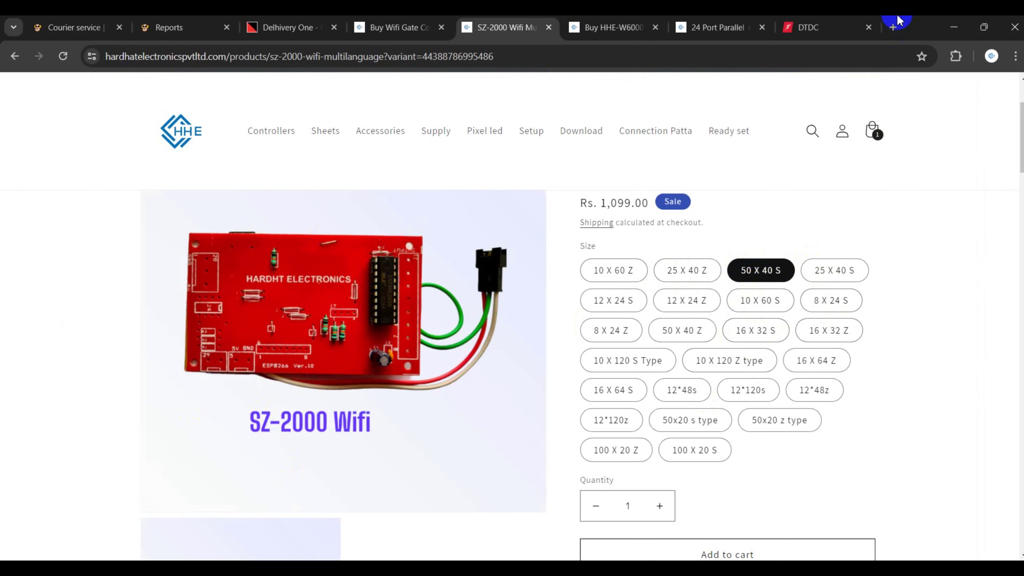
{"action": "left_click", "coordinate": [949, 28]}
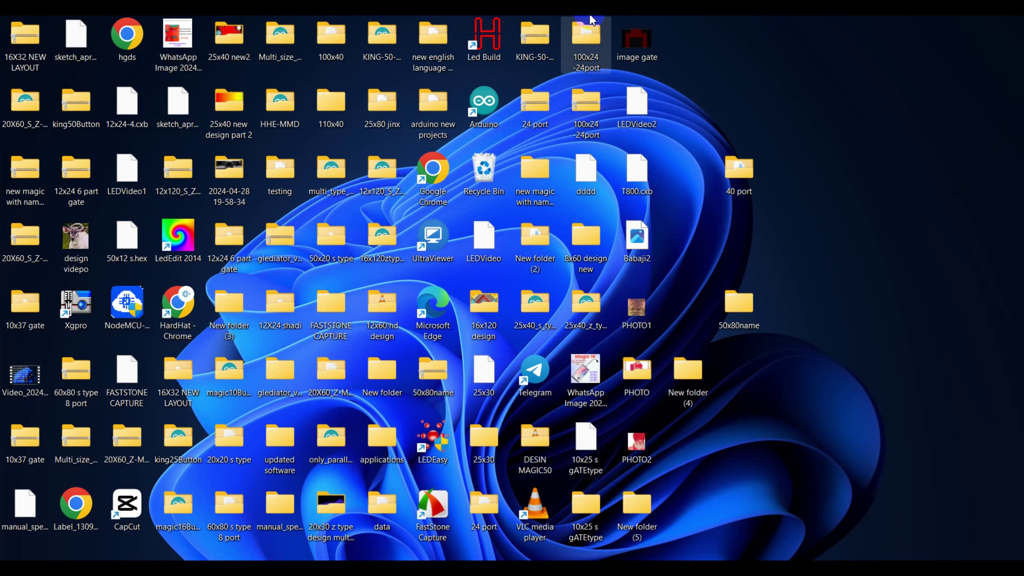
Launch LED Build from the desktop with administrator rights.
{"action": "right_click", "coordinate": [512, 35]}
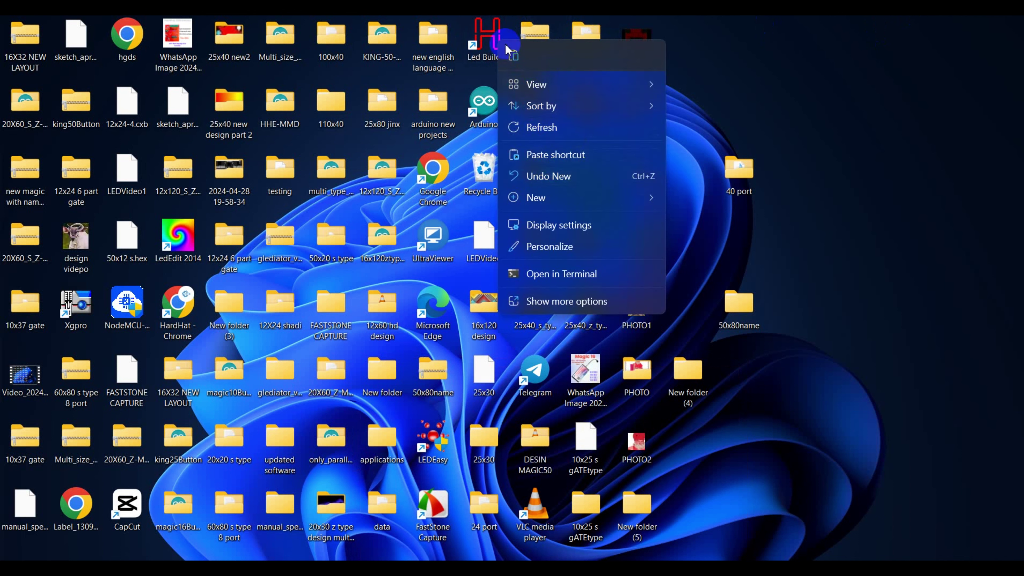
{"action": "left_click", "coordinate": [482, 43]}
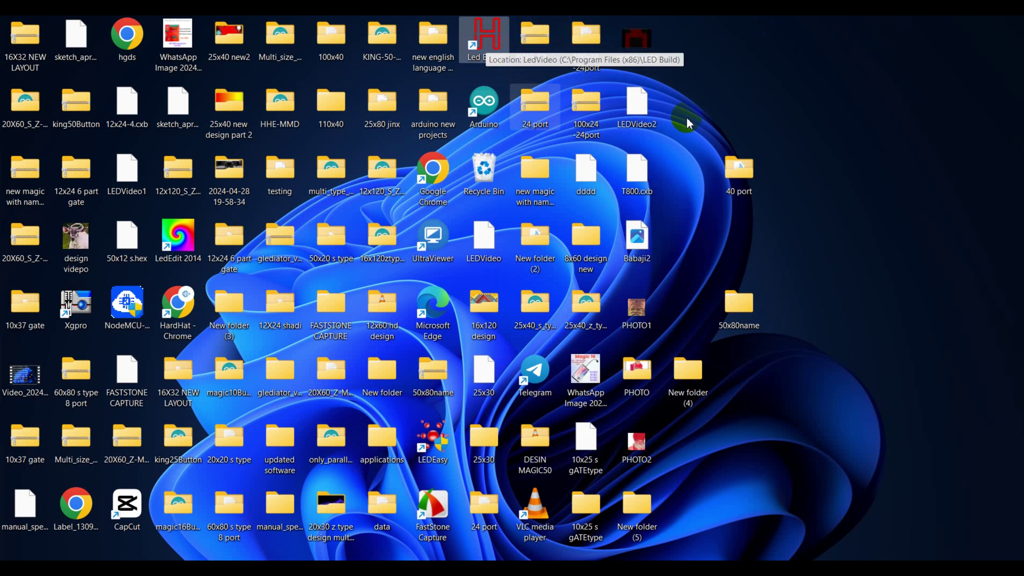
{"action": "right_click", "coordinate": [493, 50]}
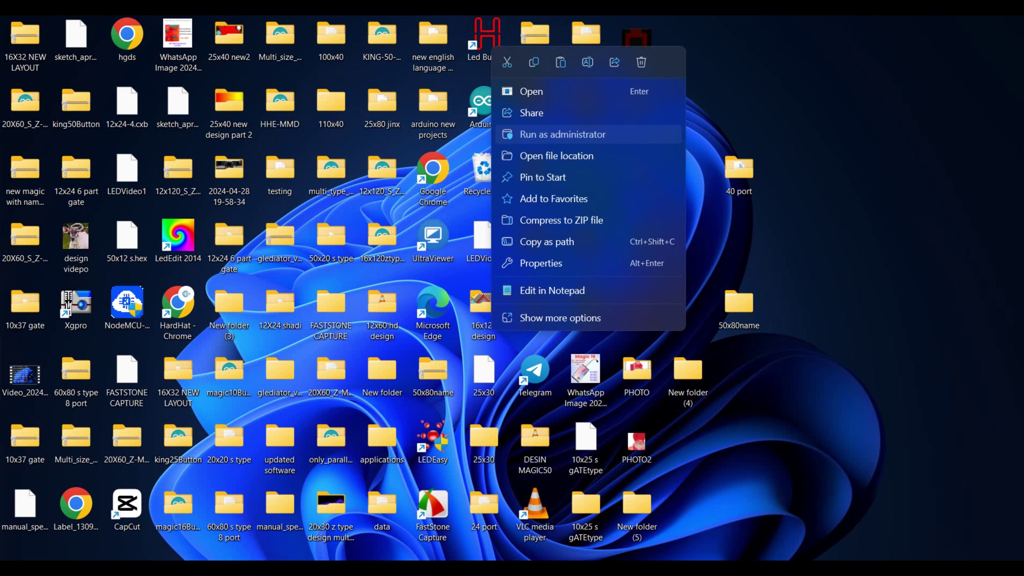
{"action": "left_click", "coordinate": [562, 135]}
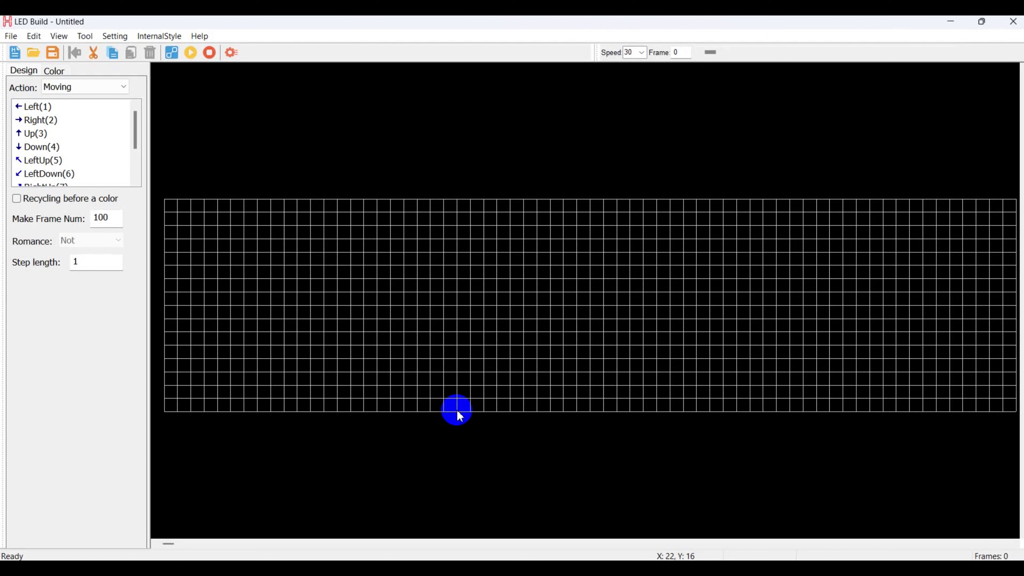
Open the simple sculpt settings and choose controller type SB/SC and the WS2811,WS2812,WS2813,P943,INK1003 IC type.
{"action": "left_click", "coordinate": [118, 38]}
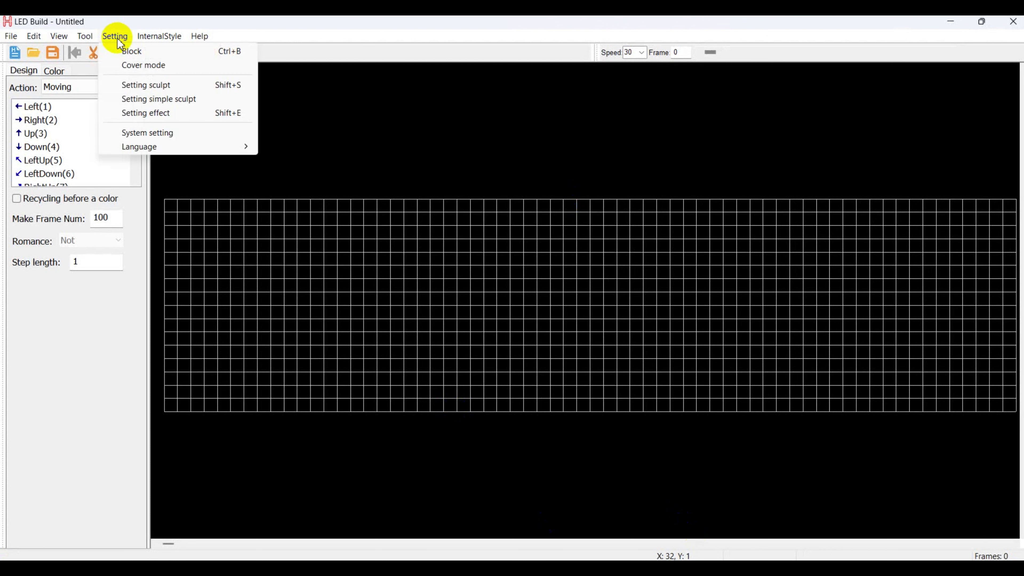
{"action": "left_click", "coordinate": [141, 100]}
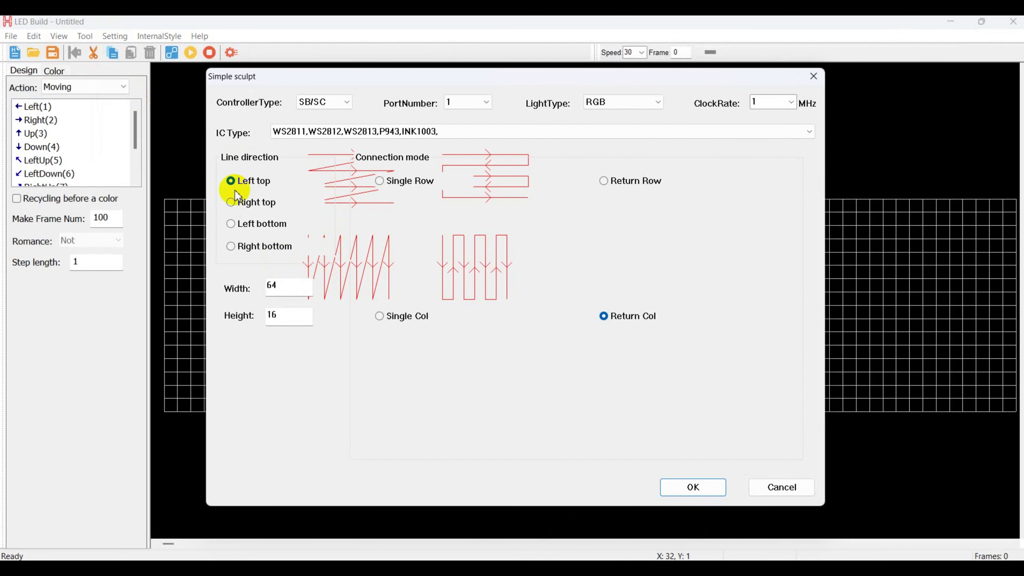
{"action": "left_click", "coordinate": [320, 101]}
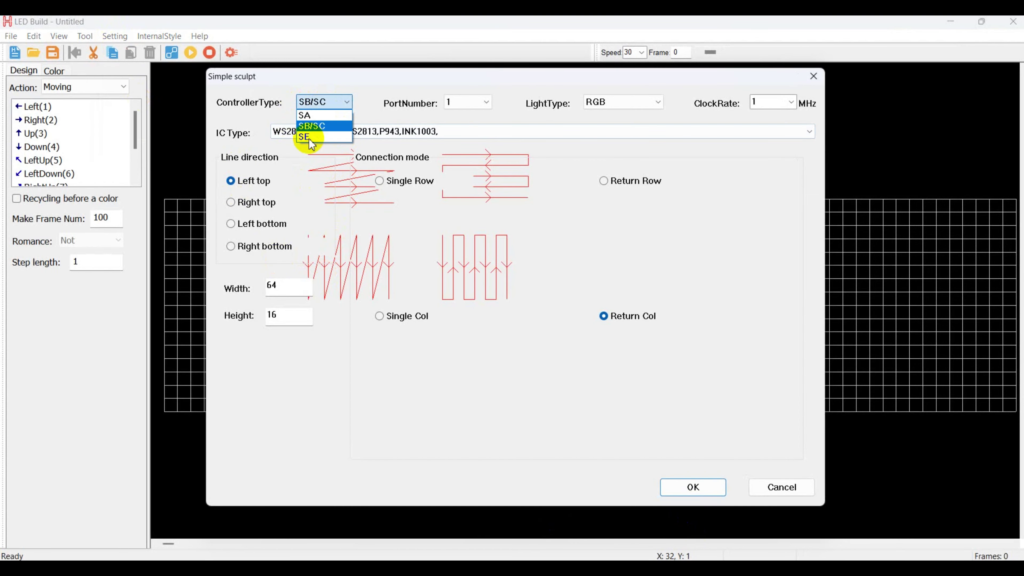
{"action": "left_click", "coordinate": [321, 129]}
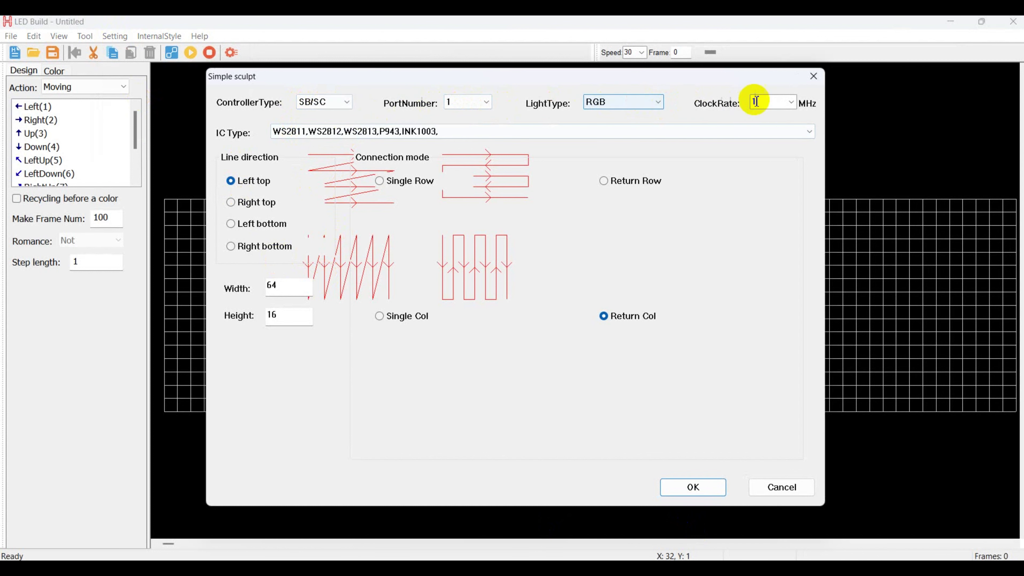
{"action": "left_click", "coordinate": [287, 133]}
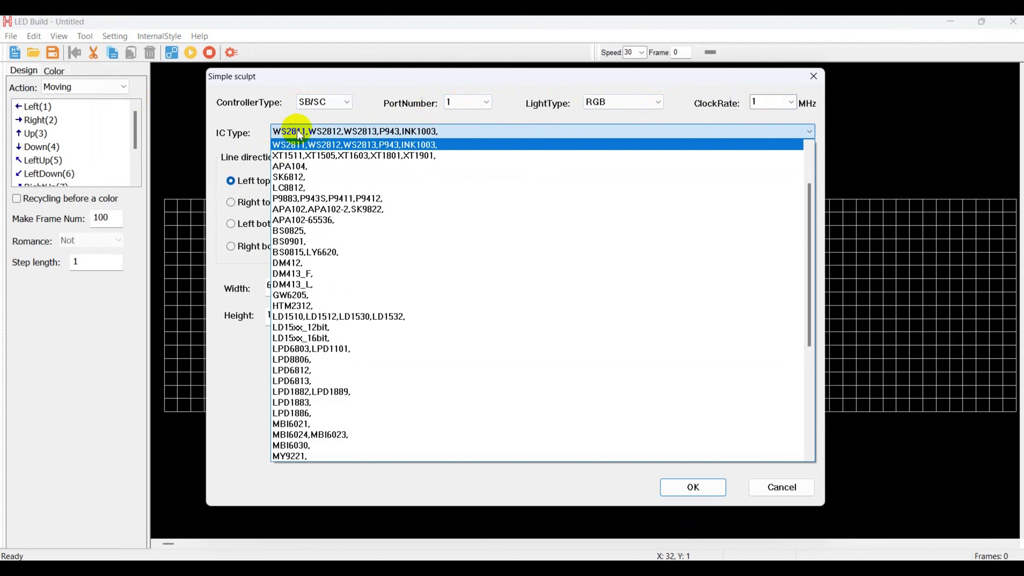
{"action": "left_click", "coordinate": [297, 144]}
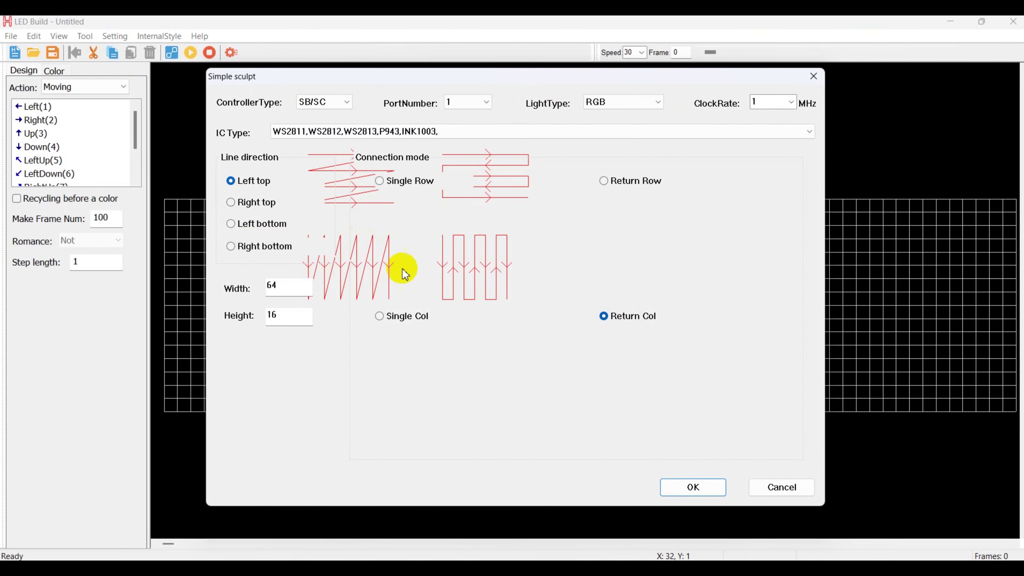
Set the simple sculpt's width to 40 and height to 50.
{"action": "left_click_drag", "start_coordinate": [295, 280], "coordinate": [235, 284]}
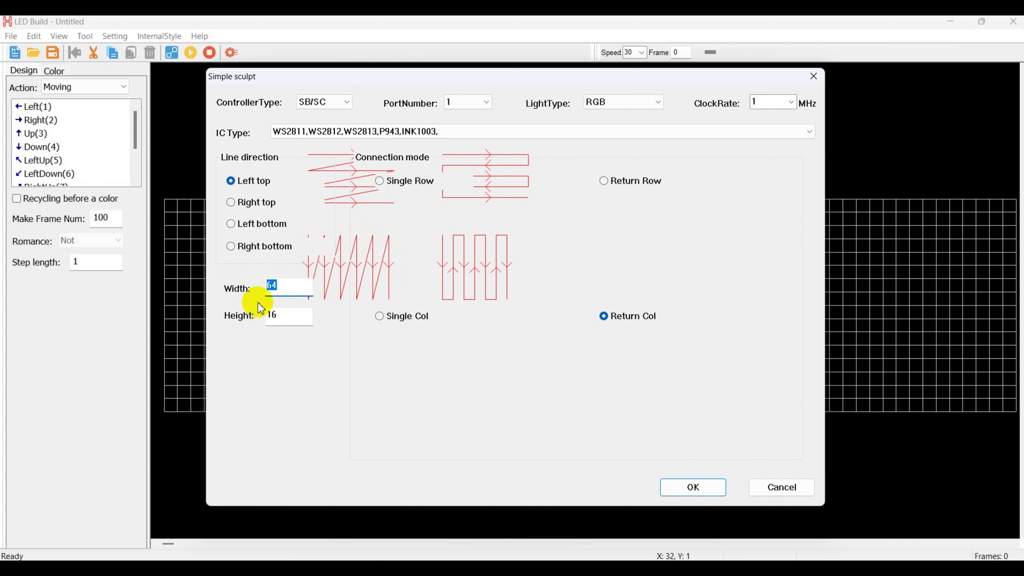
{"action": "type", "text": "40"}
{"action": "left_click", "coordinate": [285, 321]}
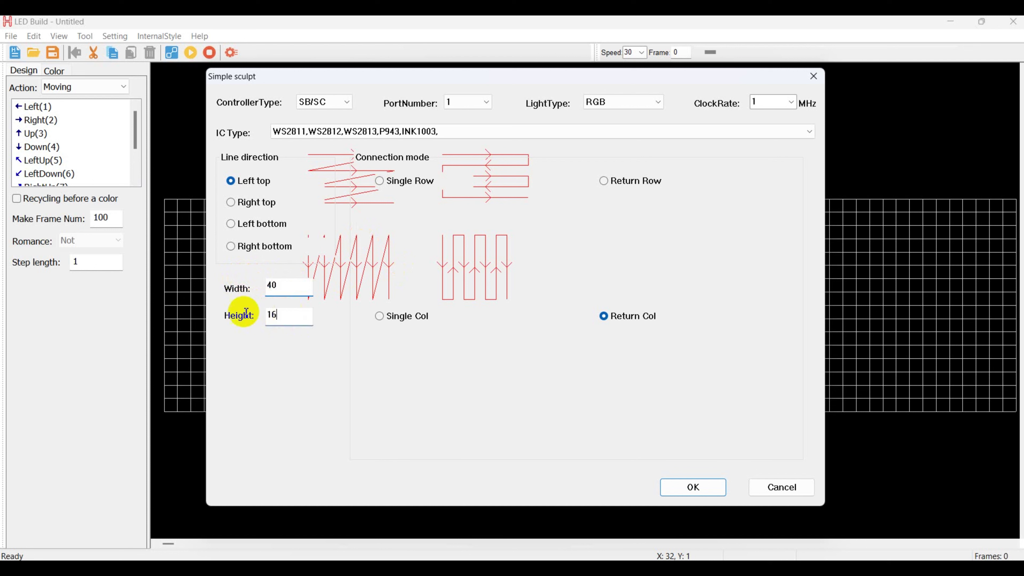
{"action": "left_click_drag", "start_coordinate": [246, 313], "coordinate": [208, 318]}
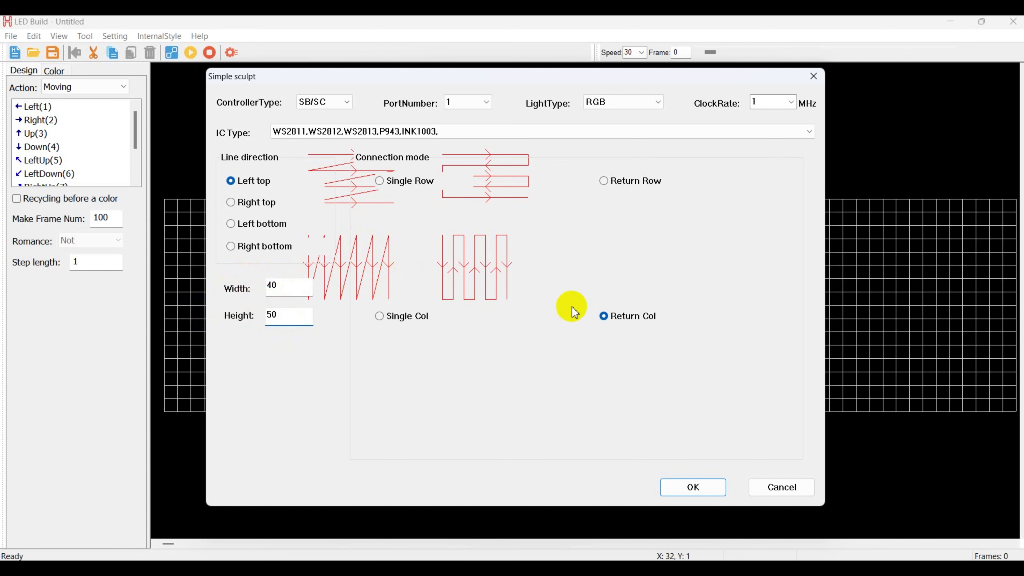
Choose the Return Col connection mode with the Left top line direction and apply the simple sculpt settings.
{"action": "left_click", "coordinate": [627, 326]}
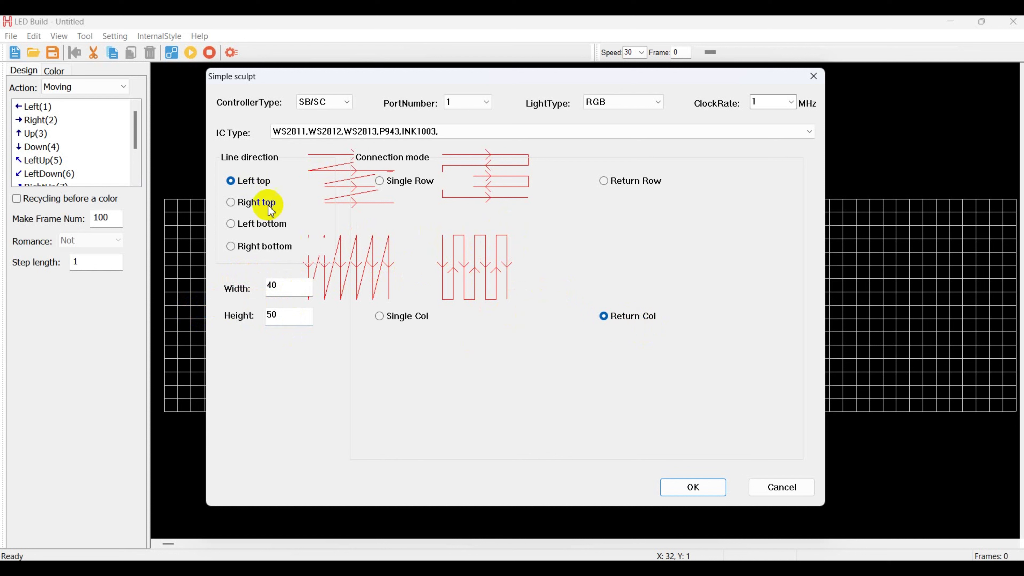
{"action": "left_click", "coordinate": [245, 205]}
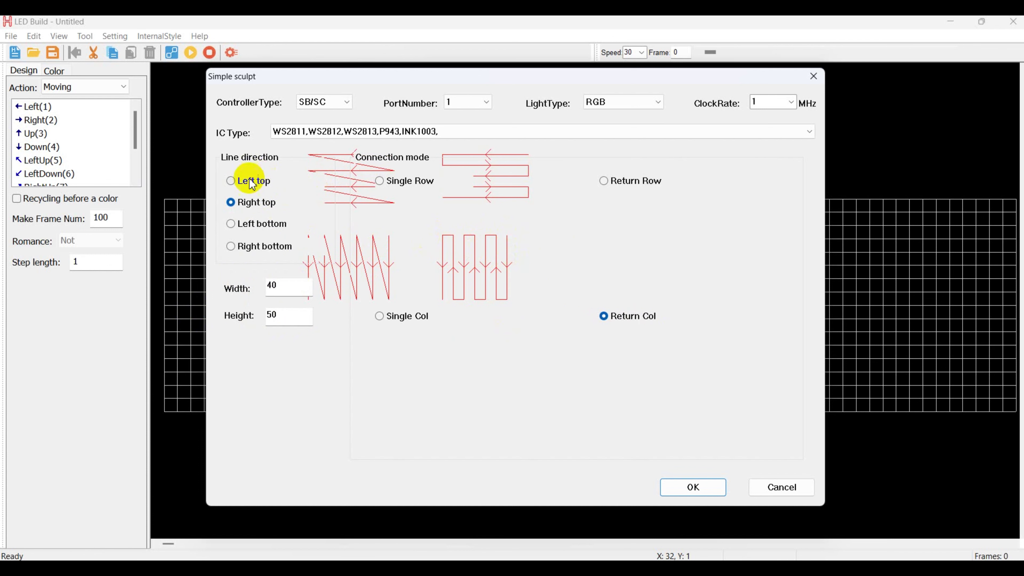
{"action": "left_click", "coordinate": [249, 188]}
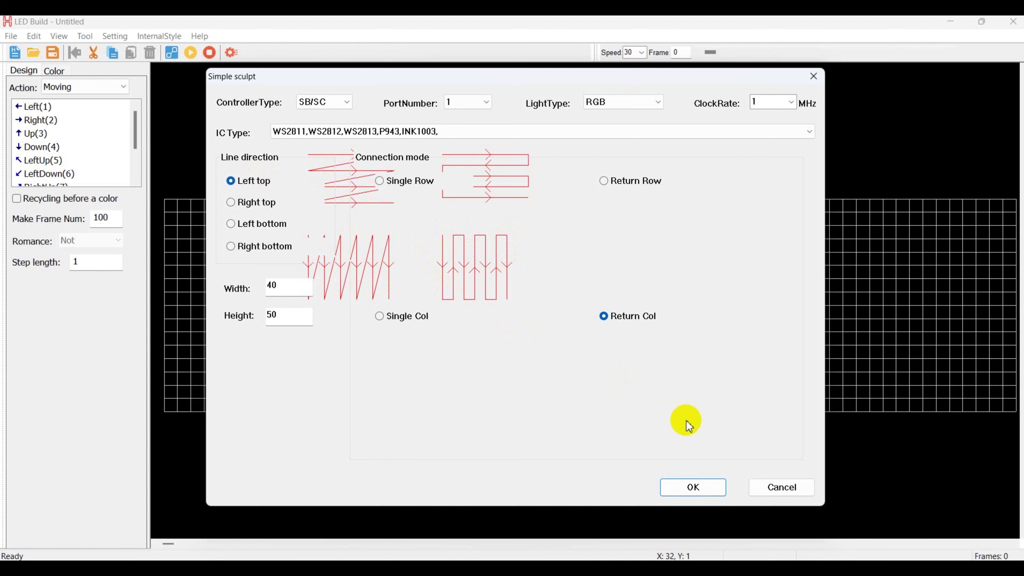
{"action": "left_click", "coordinate": [704, 493]}
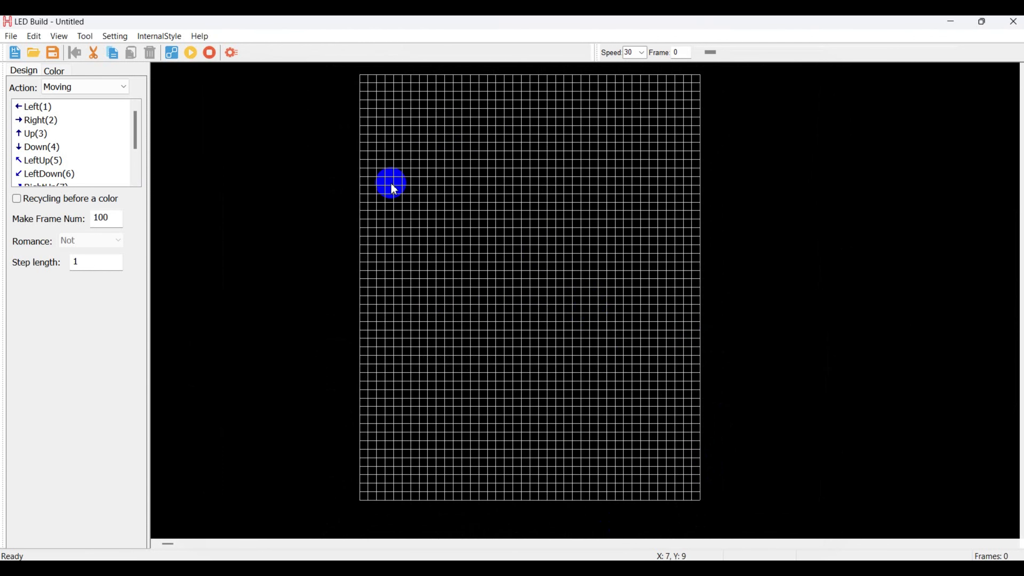
Open the Lighting Sculpt Window to check the pixel count on port 1, and close it.
{"action": "left_click", "coordinate": [231, 54]}
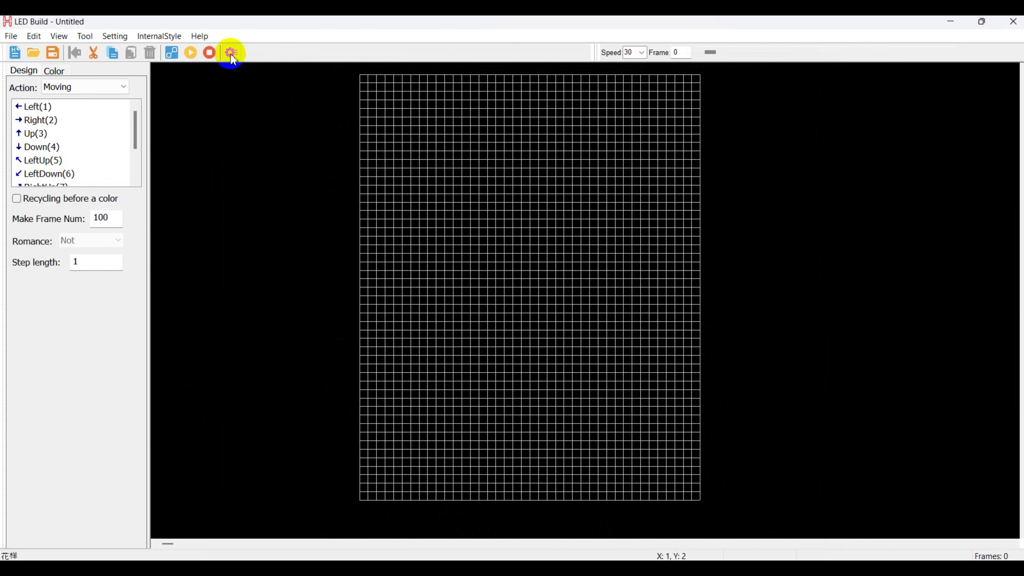
{"action": "left_click", "coordinate": [173, 55]}
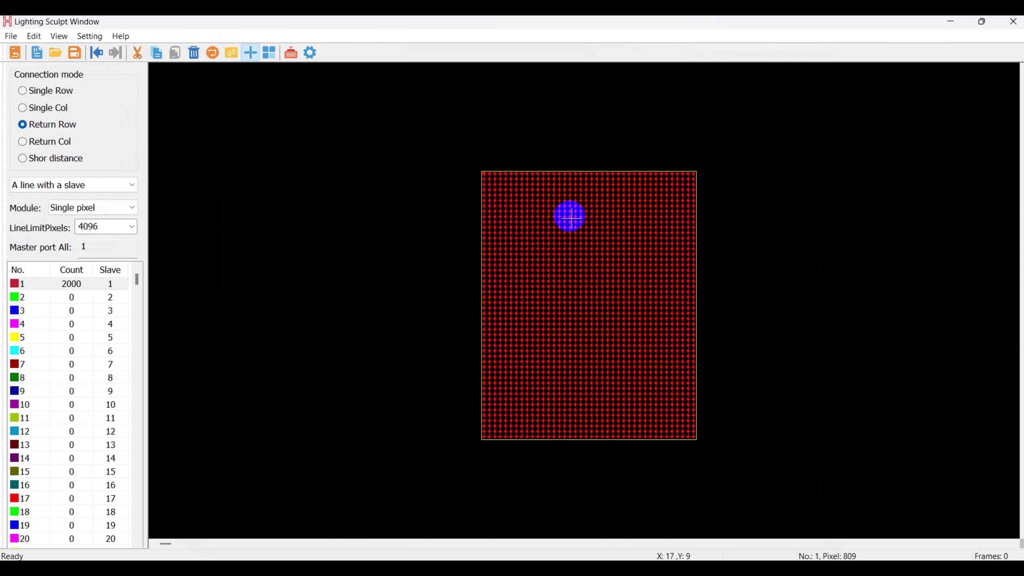
{"action": "left_click", "coordinate": [66, 282]}
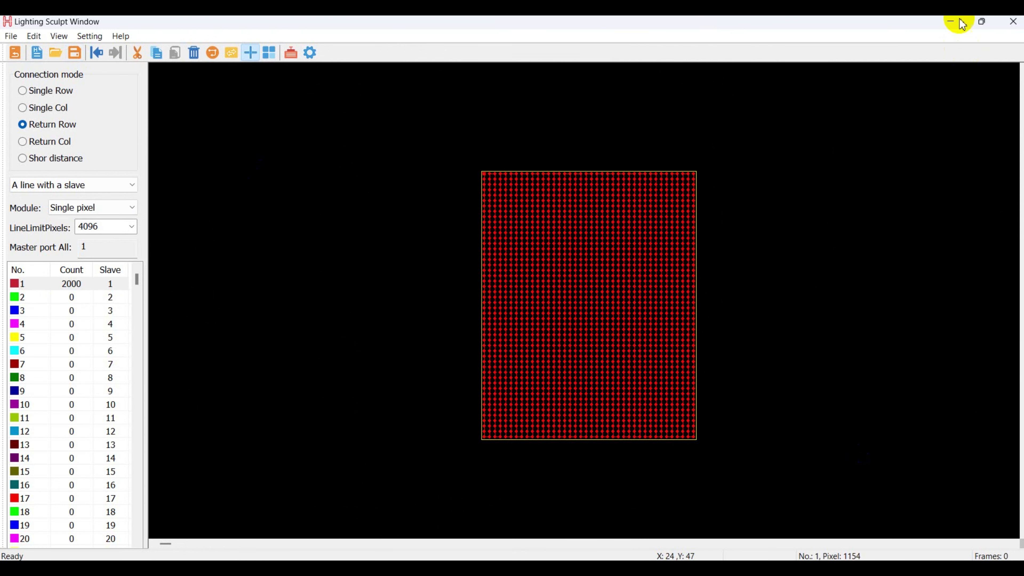
{"action": "left_click", "coordinate": [1010, 28]}
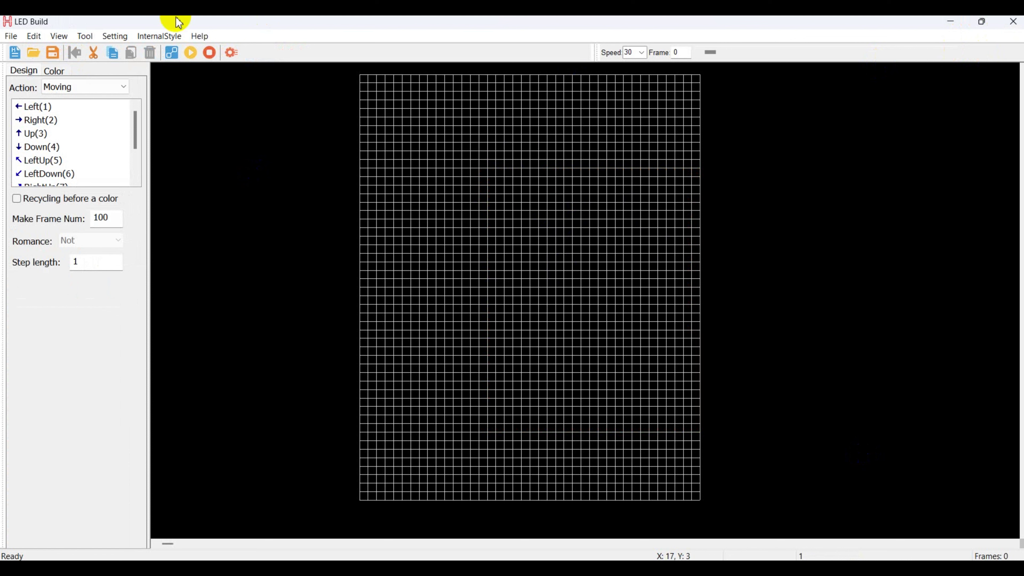
Start importing a video file and check which file formats the import accepts.
{"action": "left_click", "coordinate": [12, 36]}
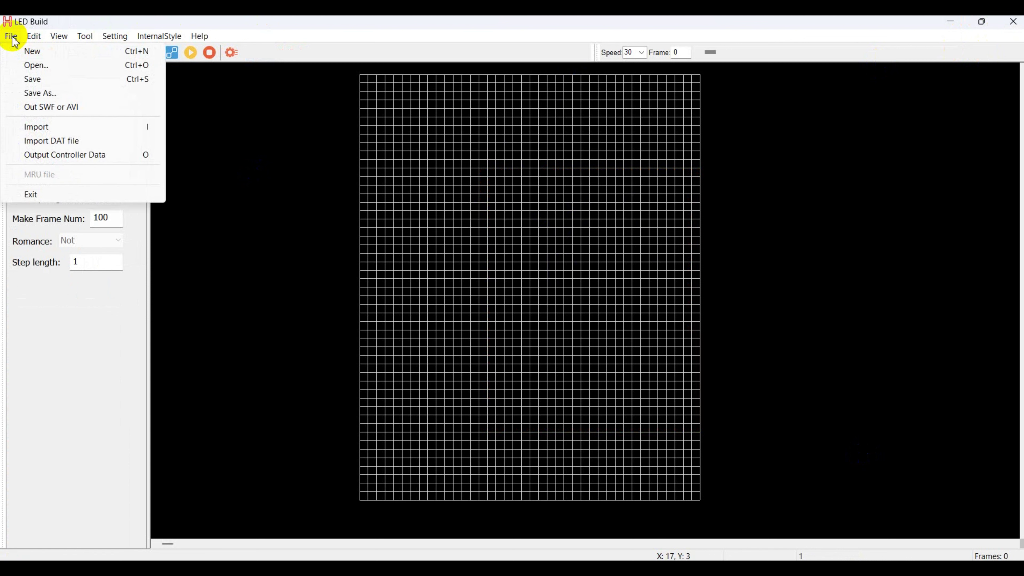
{"action": "left_click", "coordinate": [783, 166]}
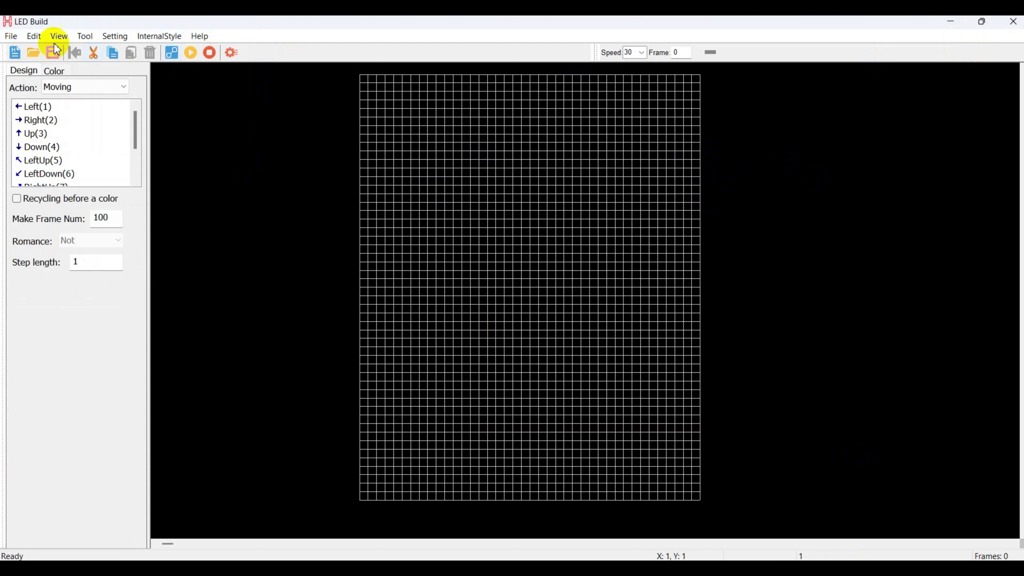
{"action": "left_click", "coordinate": [14, 38]}
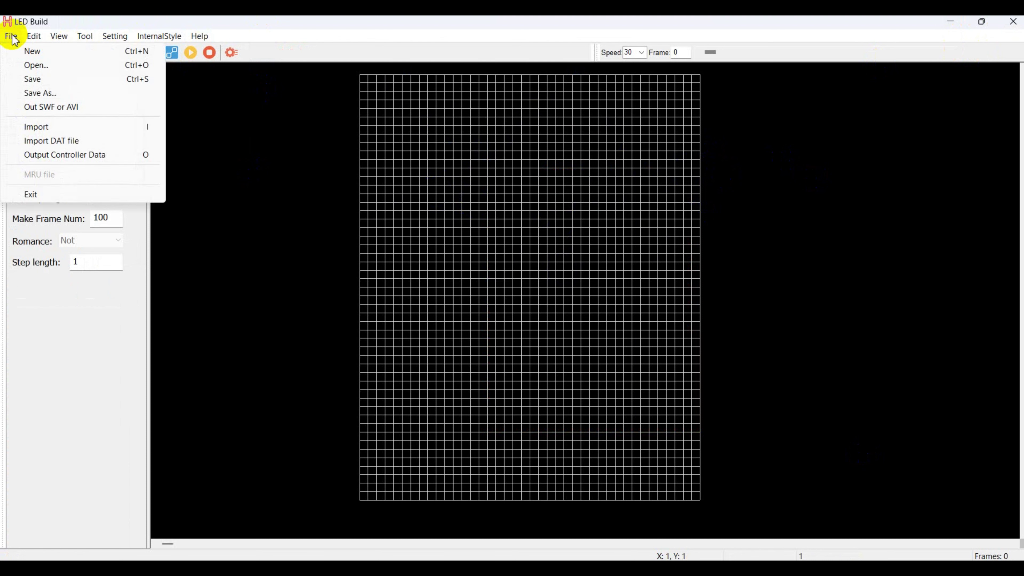
{"action": "left_click", "coordinate": [48, 128]}
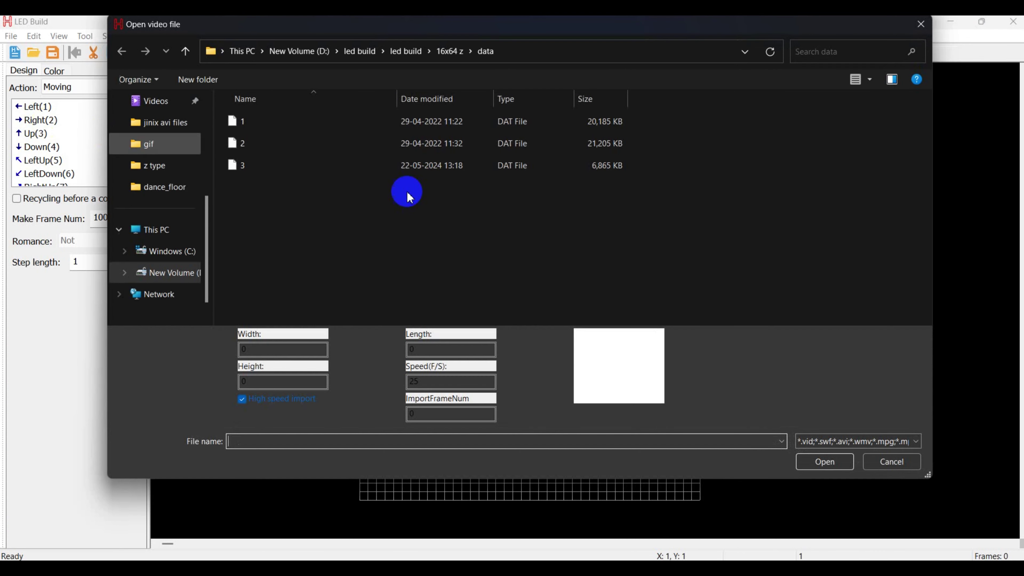
{"action": "left_click", "coordinate": [853, 440]}
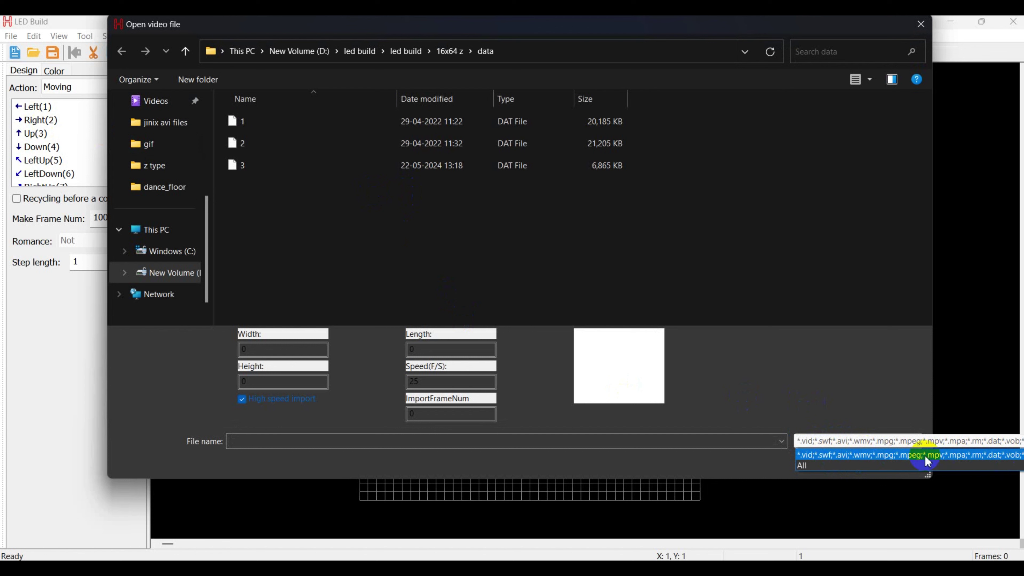
{"action": "left_click", "coordinate": [766, 404]}
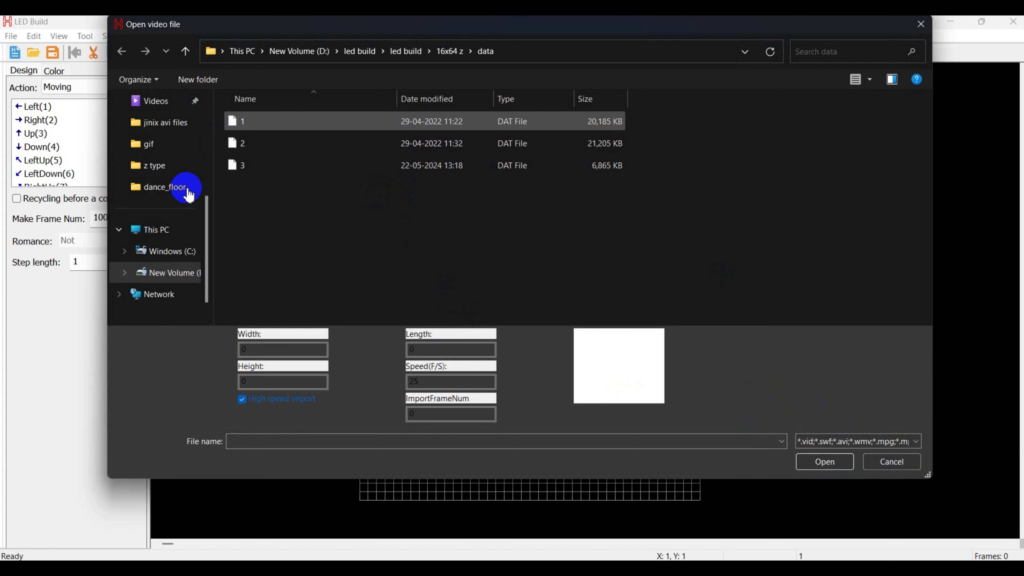
Import the video 50x40 tim from the jinix avi files folder on drive D.
{"action": "left_click", "coordinate": [170, 274]}
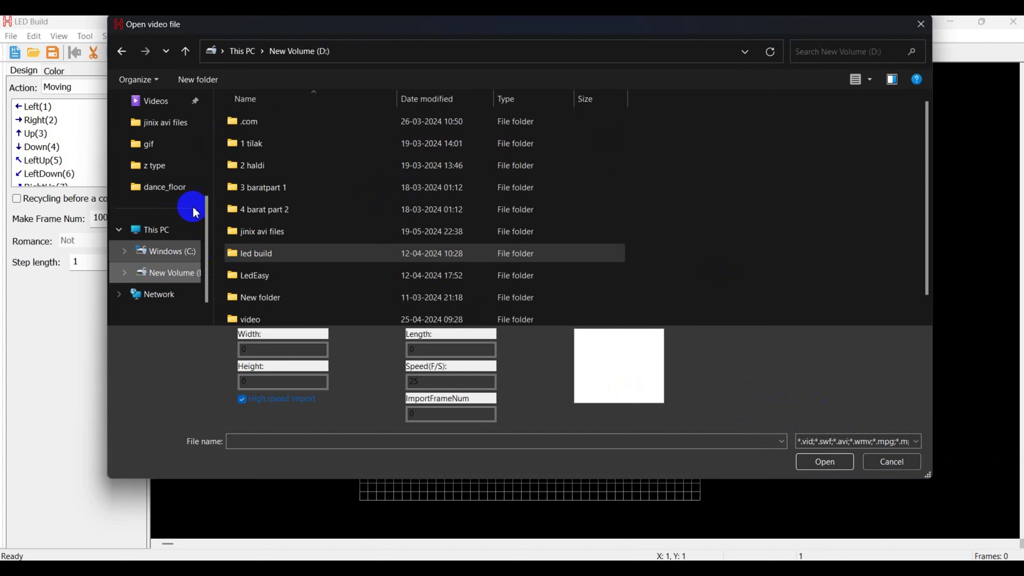
{"action": "left_click", "coordinate": [181, 133]}
{"action": "scroll", "coordinate": [374, 202], "scroll_direction": "down", "scroll_amount": 5}
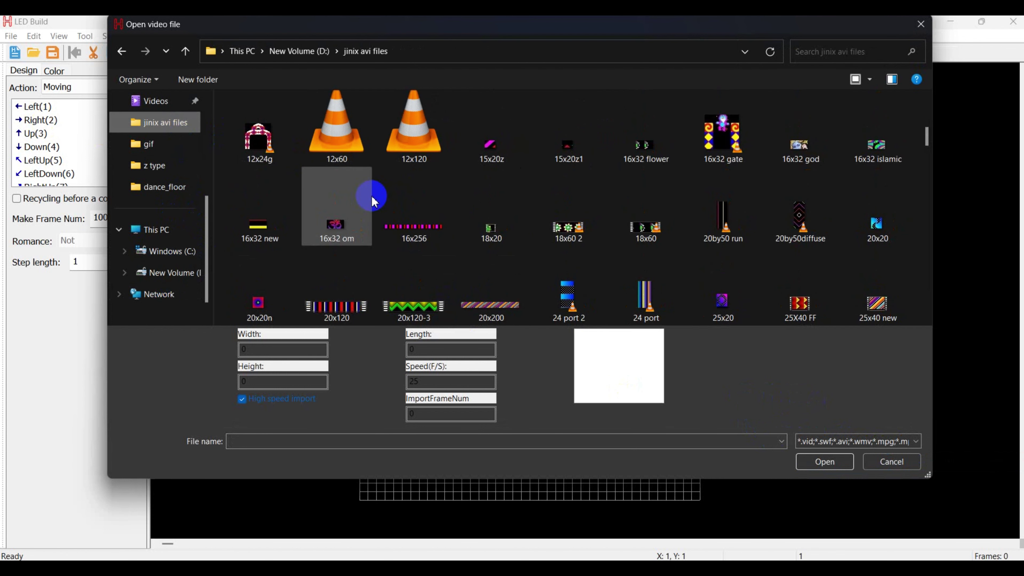
{"action": "scroll", "coordinate": [374, 201], "scroll_direction": "down", "scroll_amount": 5}
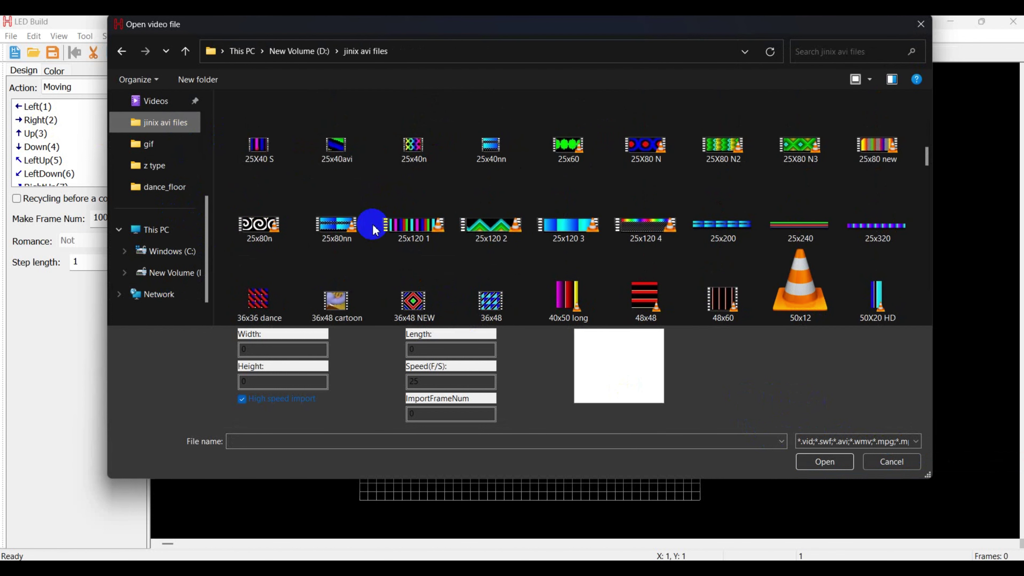
{"action": "scroll", "coordinate": [477, 222], "scroll_direction": "down", "scroll_amount": 2}
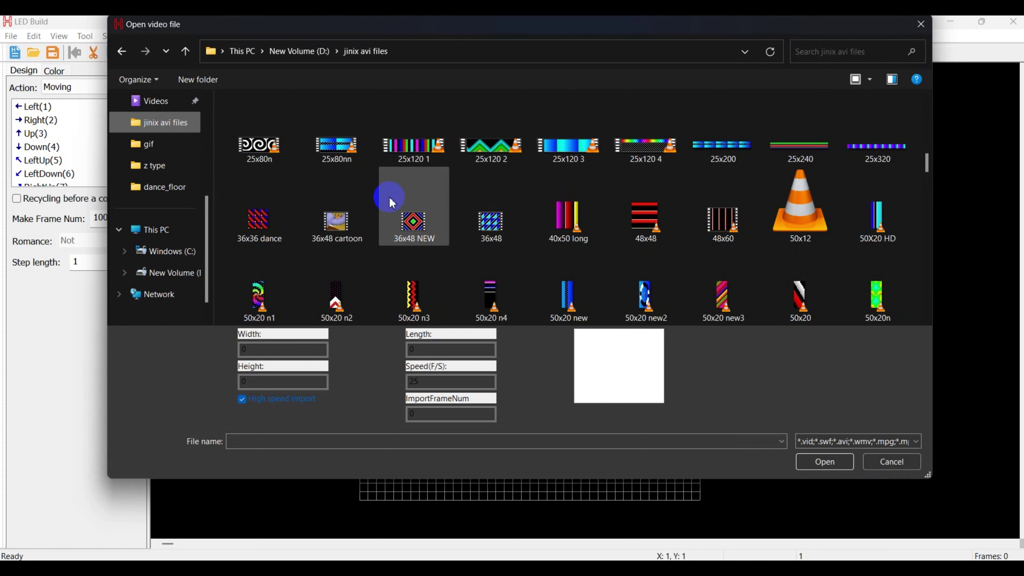
{"action": "scroll", "coordinate": [837, 229], "scroll_direction": "down", "scroll_amount": 2}
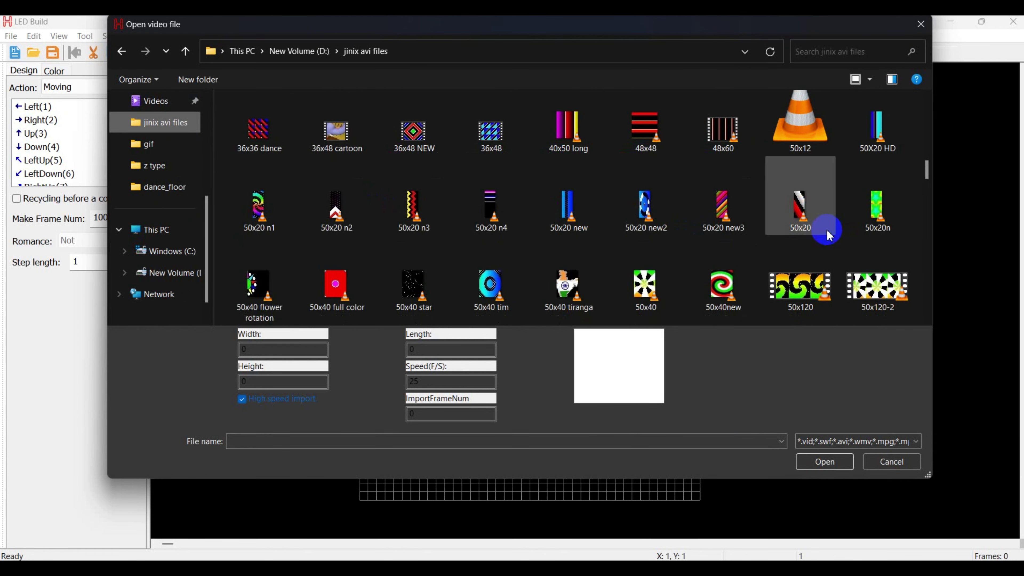
{"action": "left_click", "coordinate": [520, 278]}
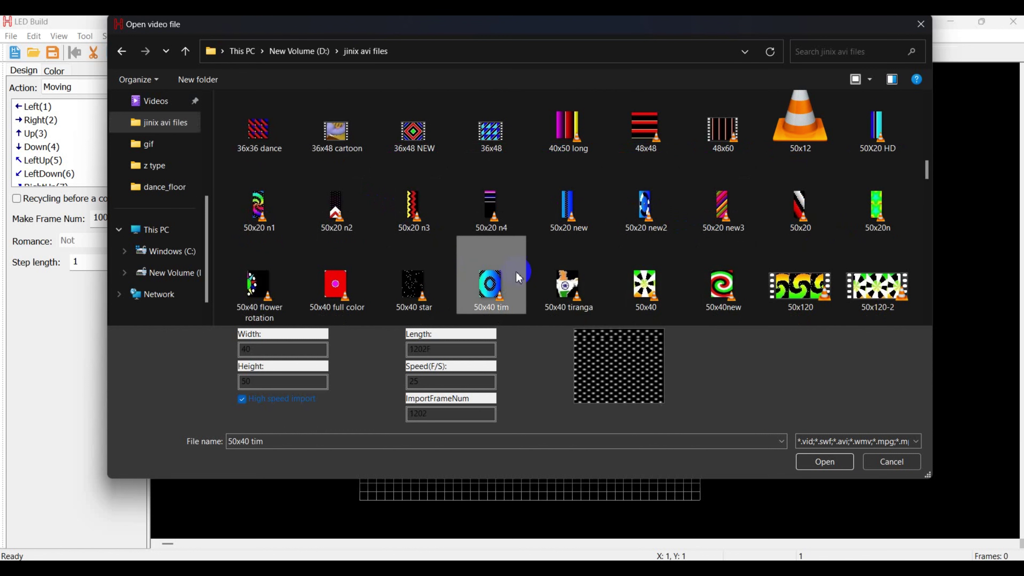
{"action": "left_click", "coordinate": [825, 461]}
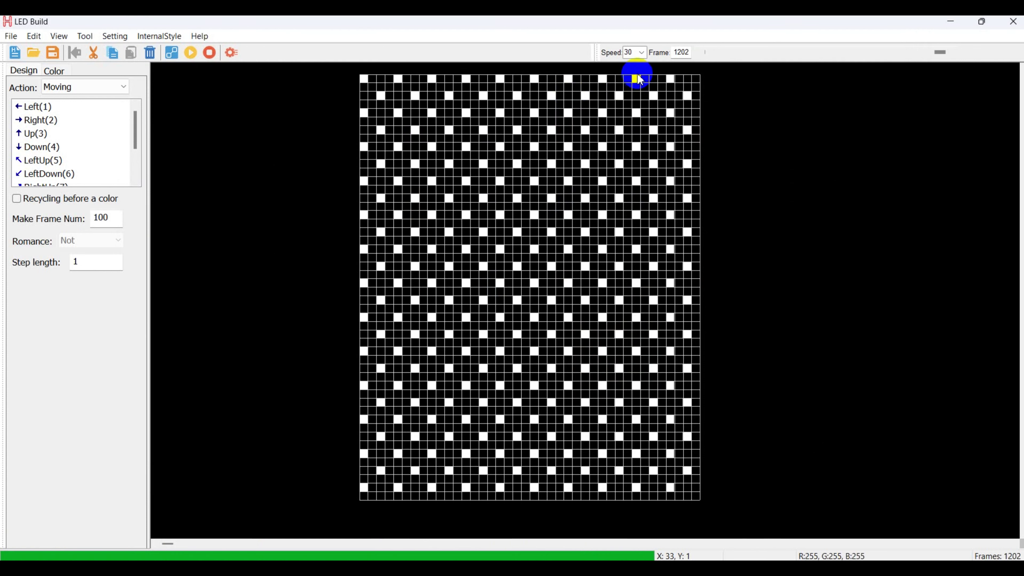
Preview the imported 50x40 animation by playing it, stopping it and scrubbing through its frames.
{"action": "left_click", "coordinate": [680, 53]}
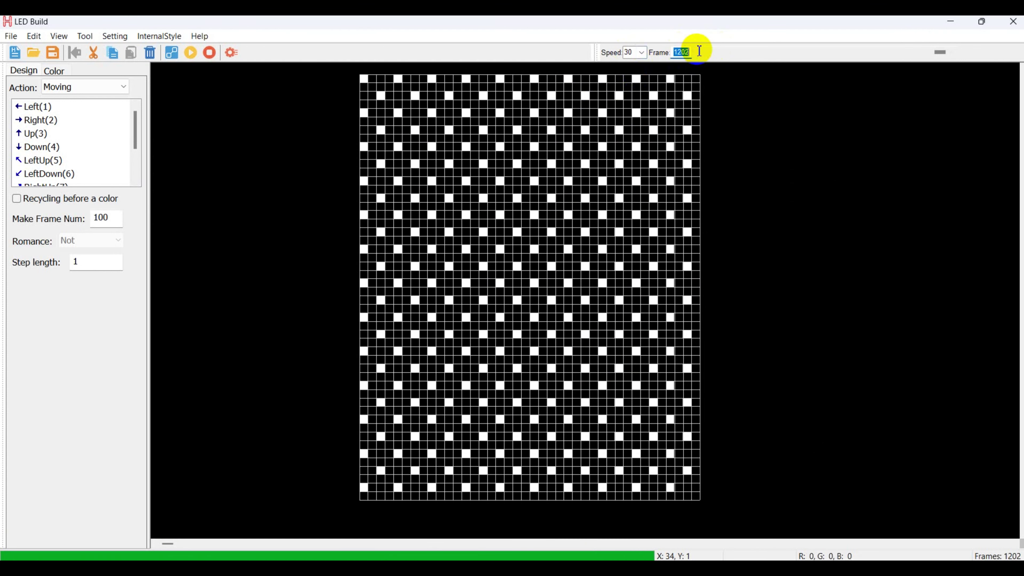
{"action": "left_click", "coordinate": [192, 53]}
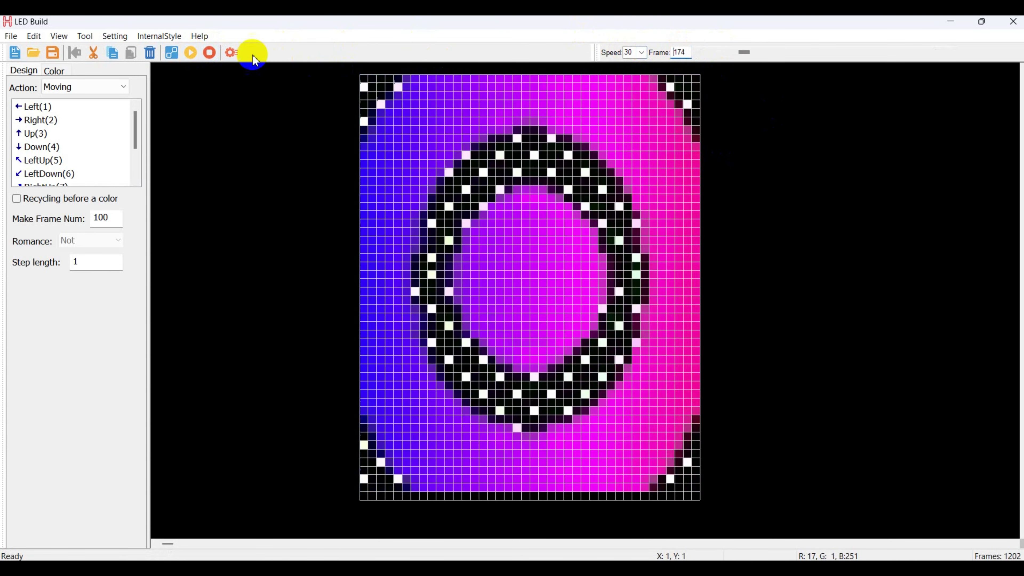
{"action": "left_click", "coordinate": [210, 53]}
{"action": "left_click_drag", "start_coordinate": [749, 58], "coordinate": [781, 76]}
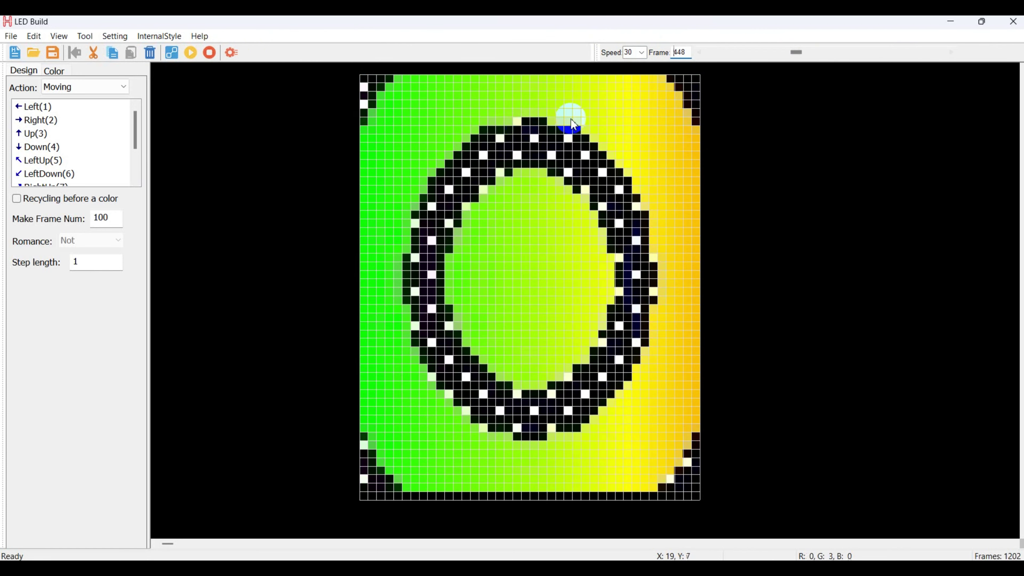
Import another video from the jinix avi files folder into the project and scrub through the frames to the last one.
{"action": "left_click", "coordinate": [11, 36]}
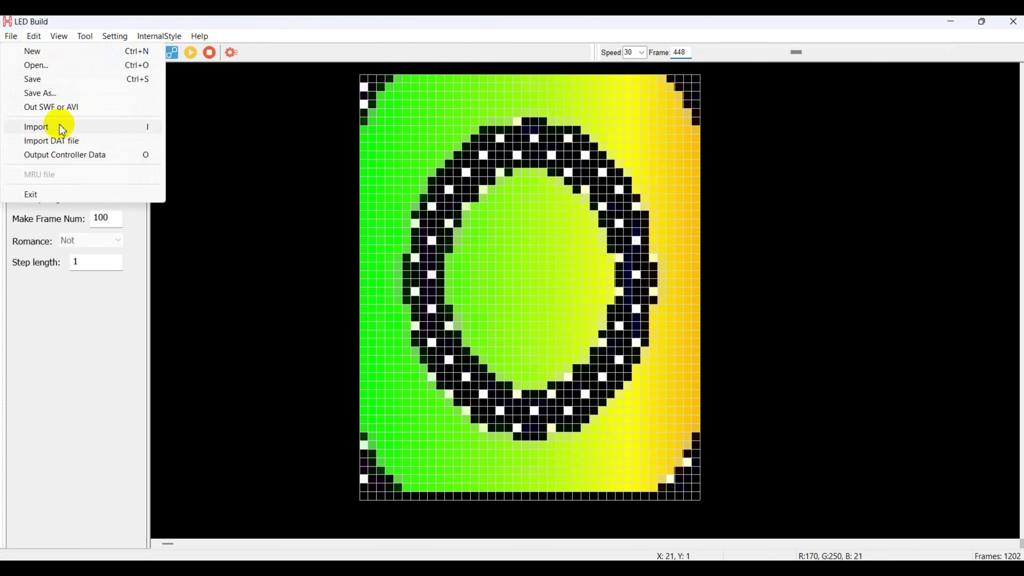
{"action": "left_click", "coordinate": [66, 129]}
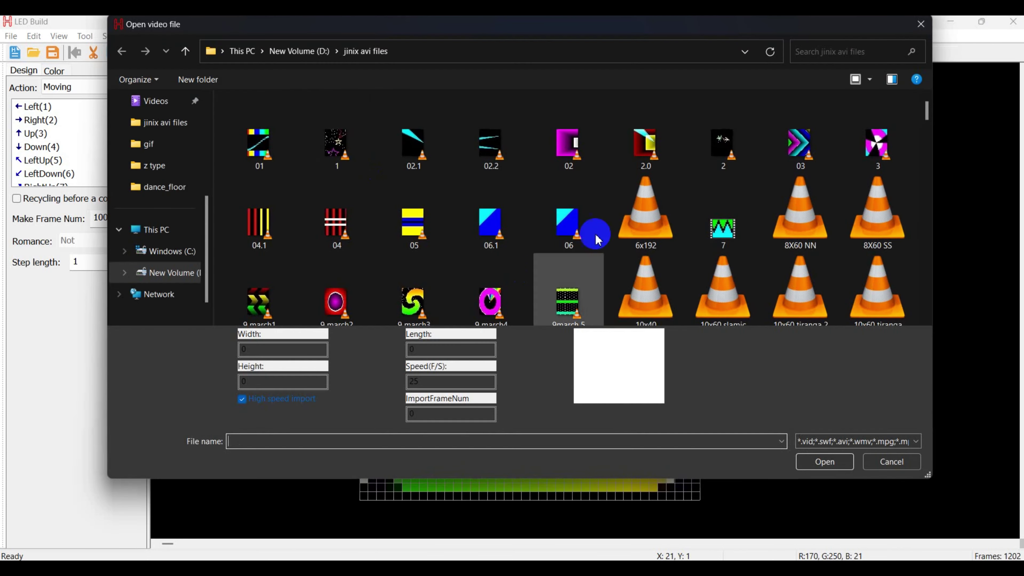
{"action": "left_click", "coordinate": [830, 463]}
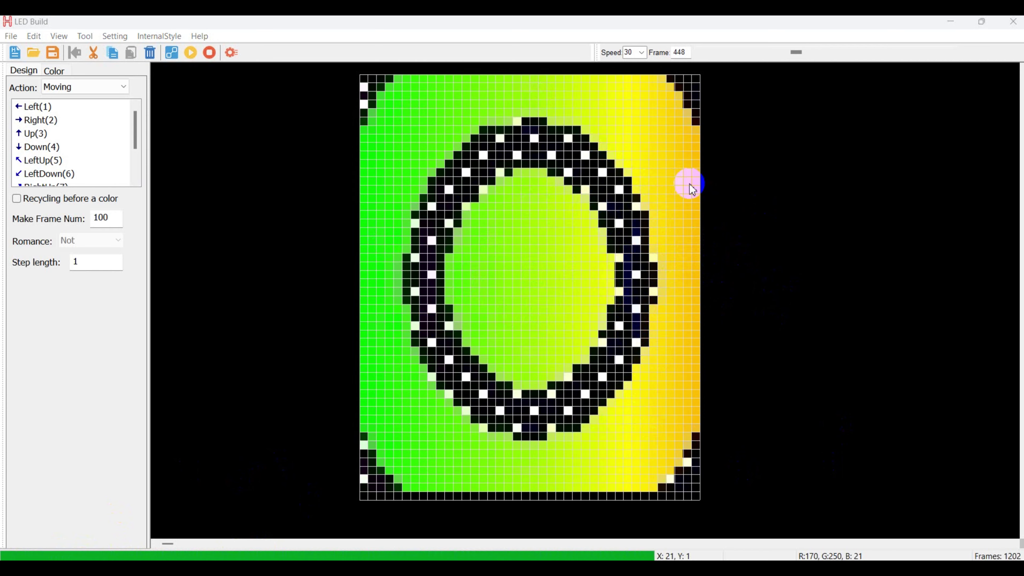
{"action": "left_click_drag", "start_coordinate": [746, 51], "coordinate": [962, 70]}
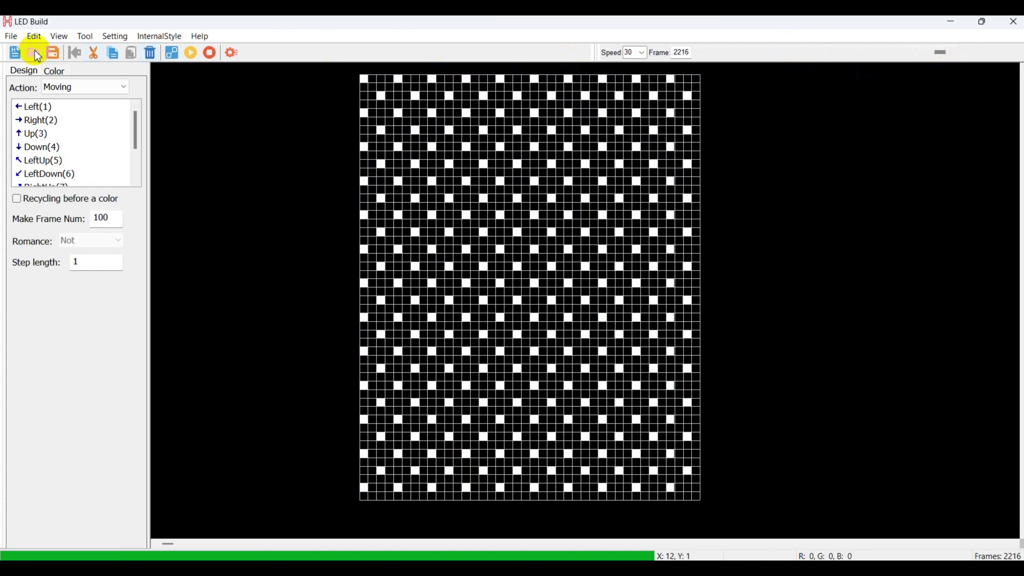
Start the controller data output for the full frame range, from first frame 1 to last frame 2216.
{"action": "left_click", "coordinate": [12, 37]}
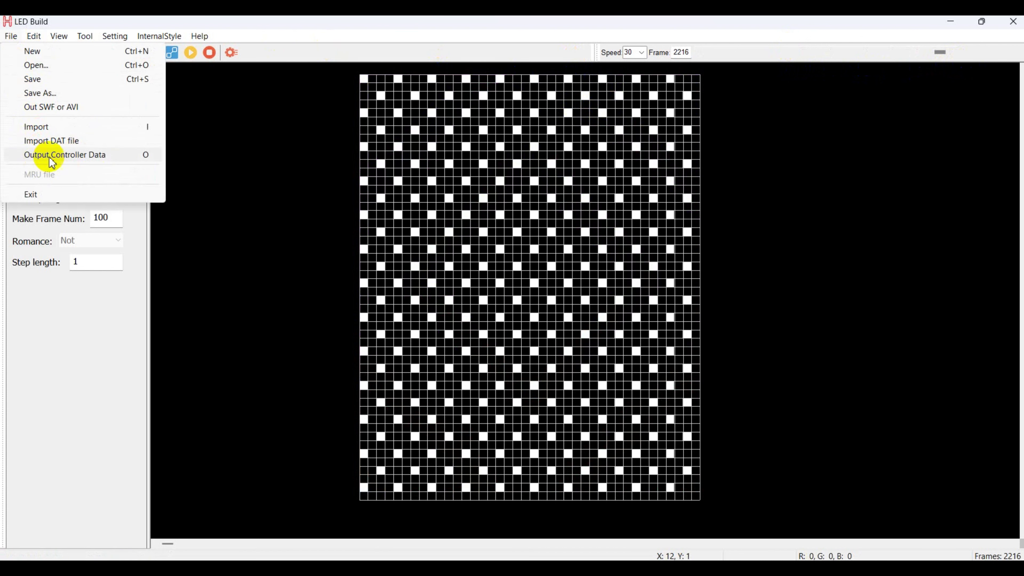
{"action": "left_click", "coordinate": [86, 161]}
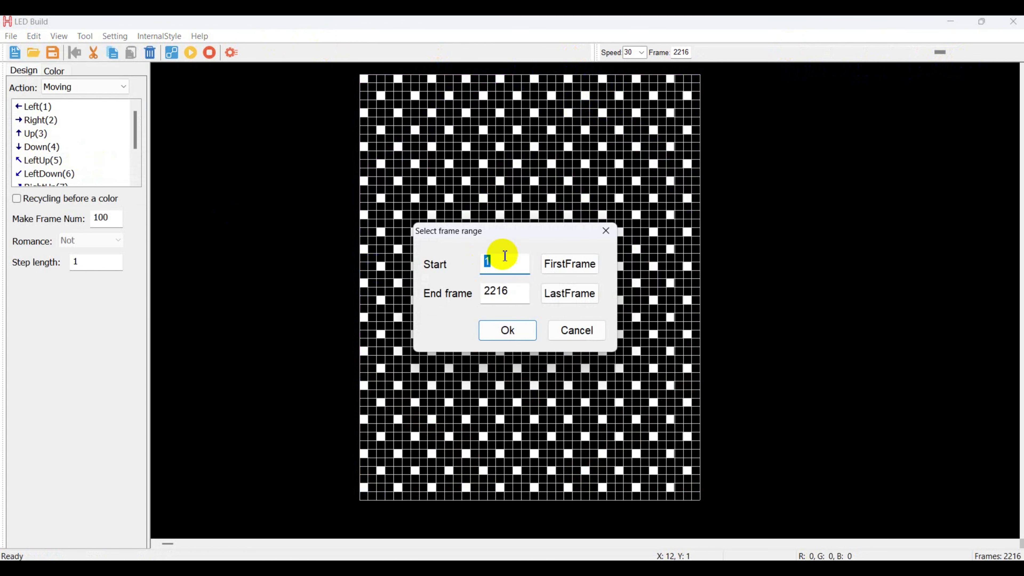
{"action": "left_click", "coordinate": [581, 265]}
{"action": "left_click", "coordinate": [576, 294]}
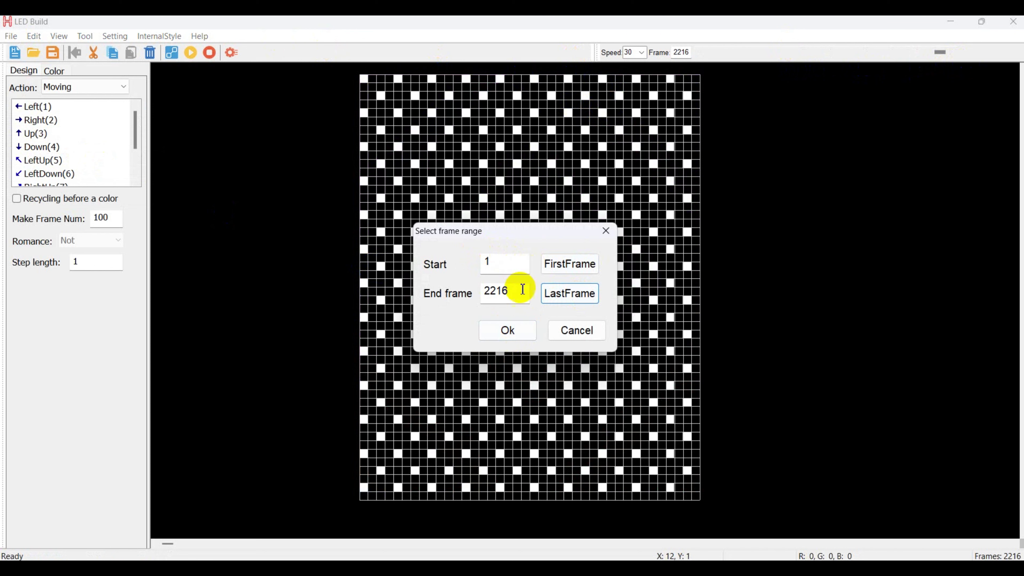
{"action": "left_click", "coordinate": [508, 331]}
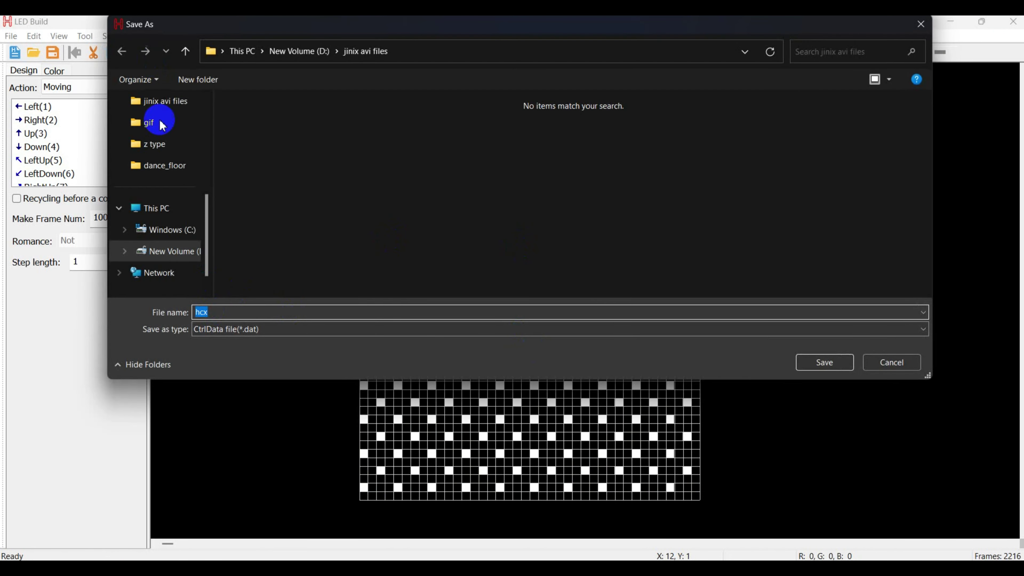
Create a Desktop folder named 50X40 S TYPE TEST for the controller data and open it.
{"action": "scroll", "coordinate": [162, 133], "scroll_direction": "up", "scroll_amount": 5}
{"action": "left_click", "coordinate": [160, 173]}
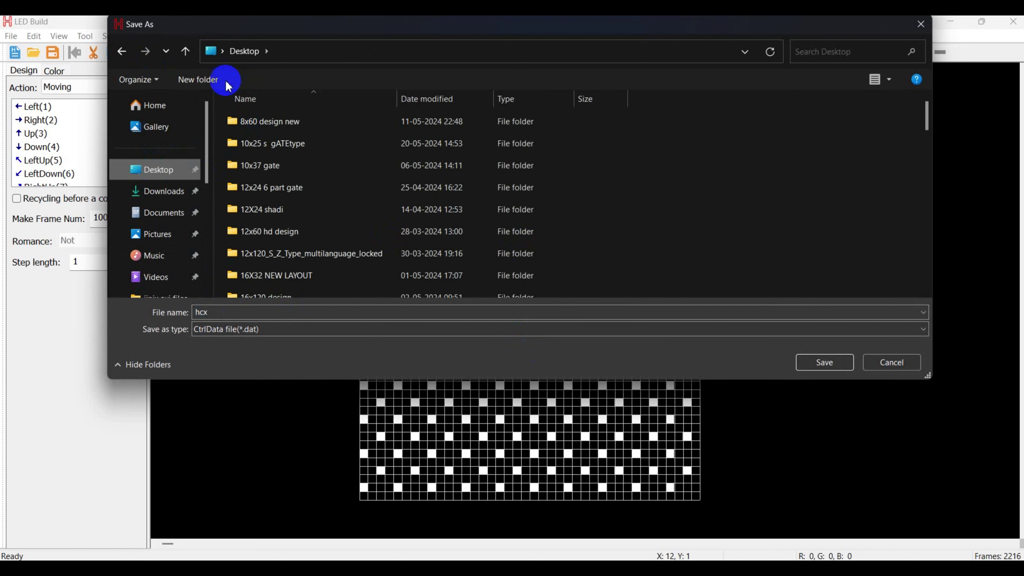
{"action": "left_click", "coordinate": [206, 81]}
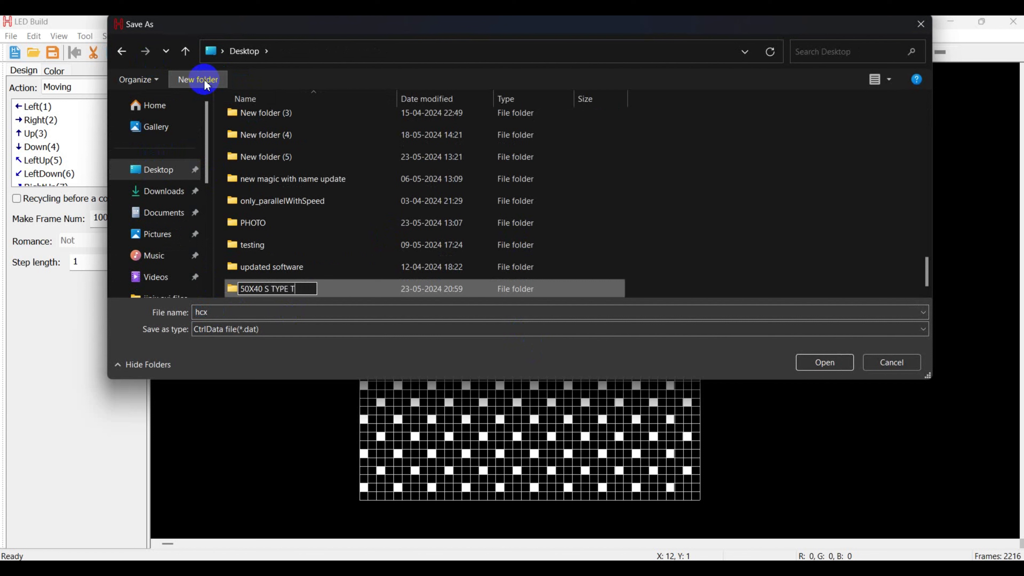
{"action": "type", "text": "T"}
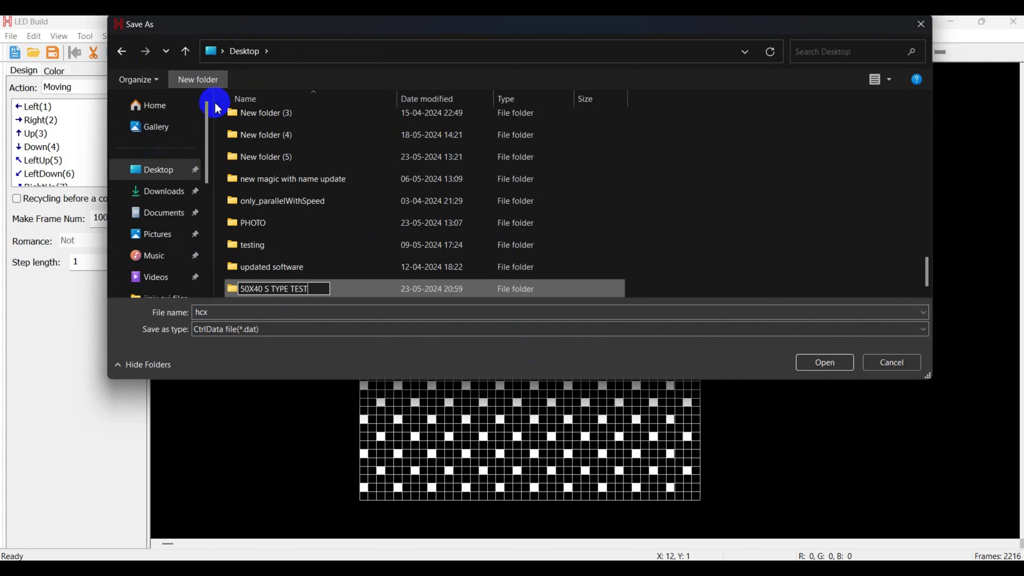
{"action": "double_click", "coordinate": [450, 296]}
Save the controller data as hcx in CtrlData (*.dat) format and dismiss the completion message.
{"action": "left_click", "coordinate": [259, 316]}
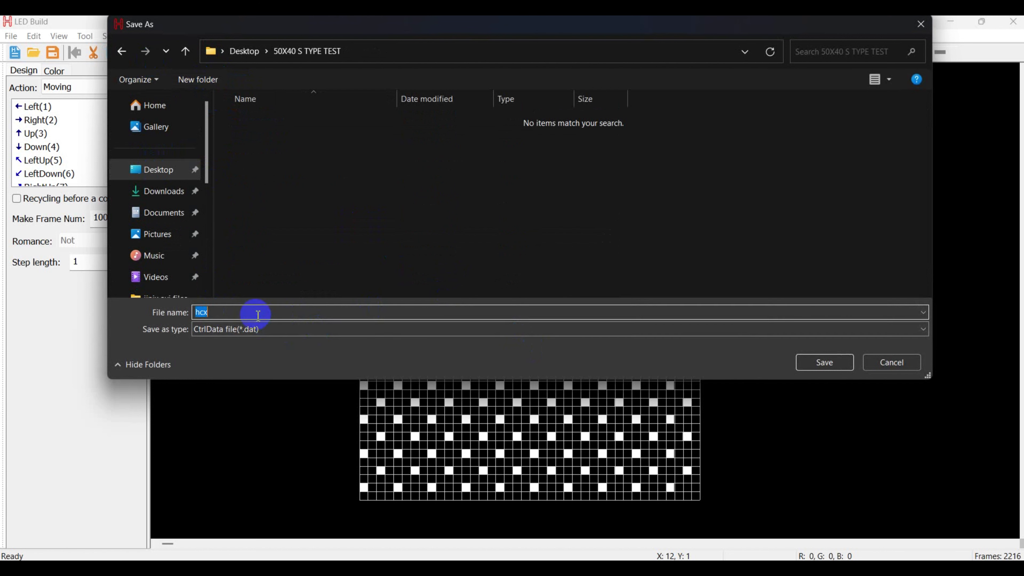
{"action": "double_click", "coordinate": [212, 318]}
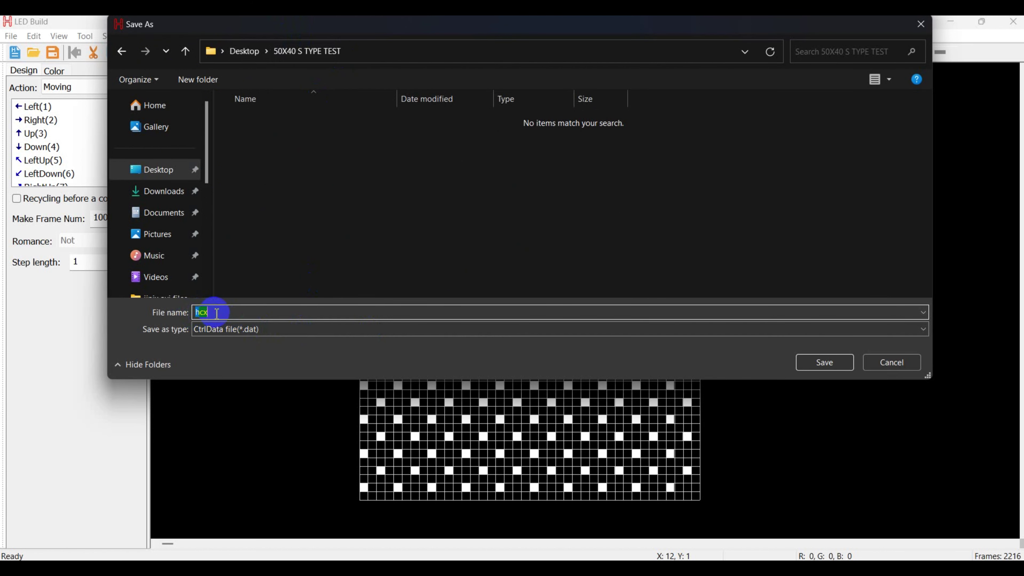
{"action": "left_click", "coordinate": [824, 363]}
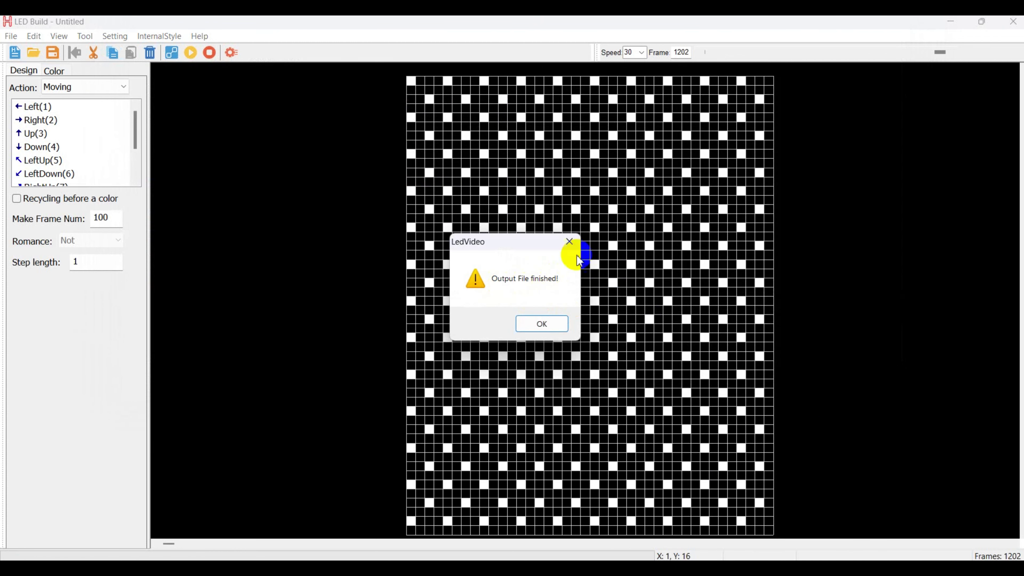
{"action": "left_click", "coordinate": [555, 327]}
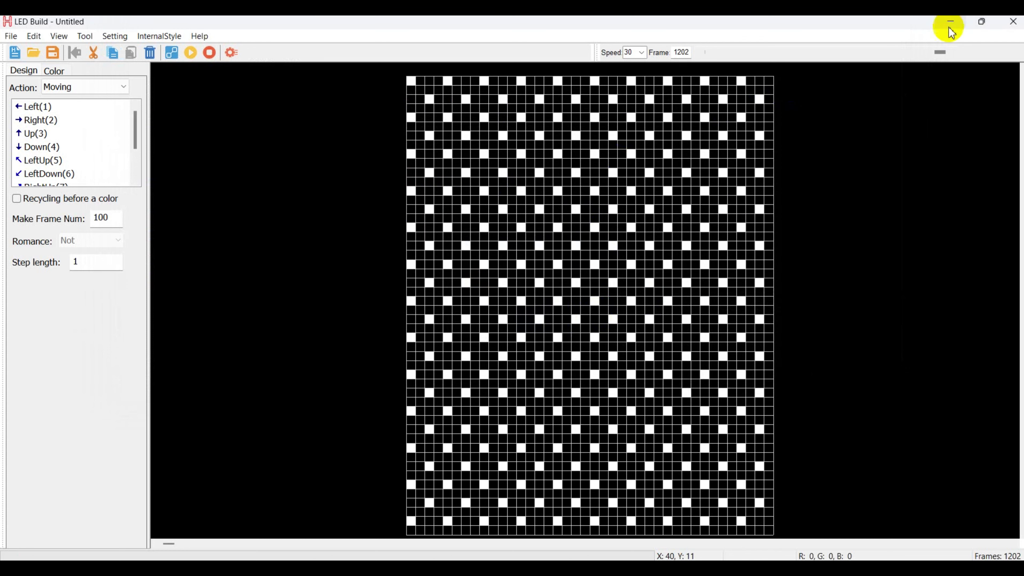
Delete all frames of the current animation, from frame 1 to frame 1202.
{"action": "left_click_drag", "start_coordinate": [938, 51], "coordinate": [73, 50]}
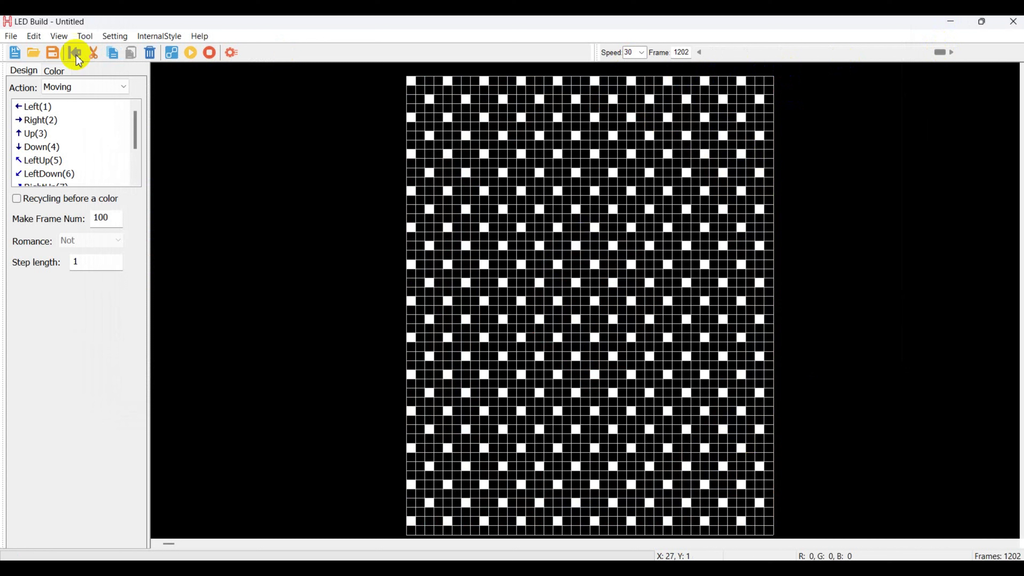
{"action": "left_click", "coordinate": [150, 52]}
{"action": "left_click", "coordinate": [540, 258]}
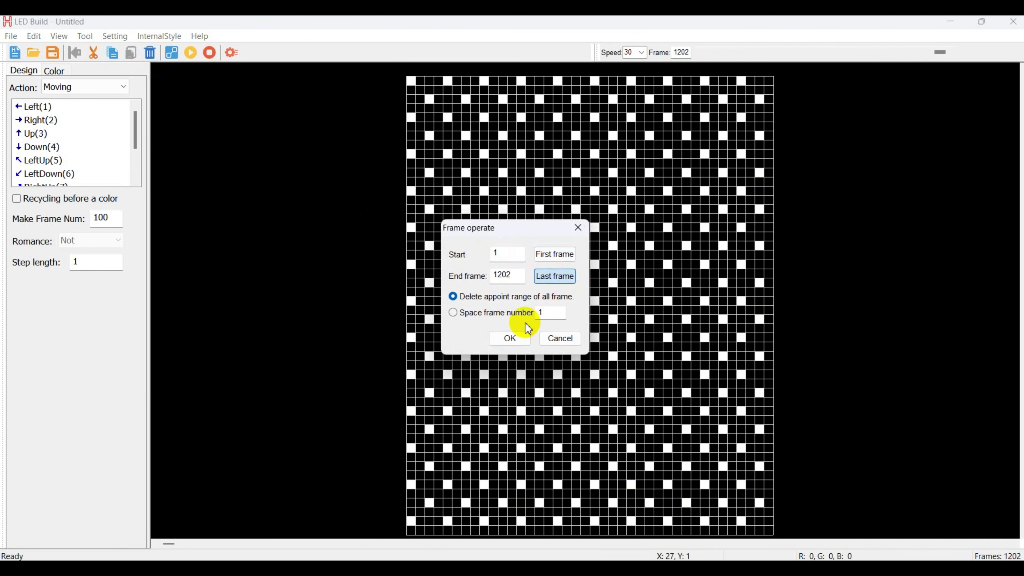
{"action": "left_click", "coordinate": [509, 338]}
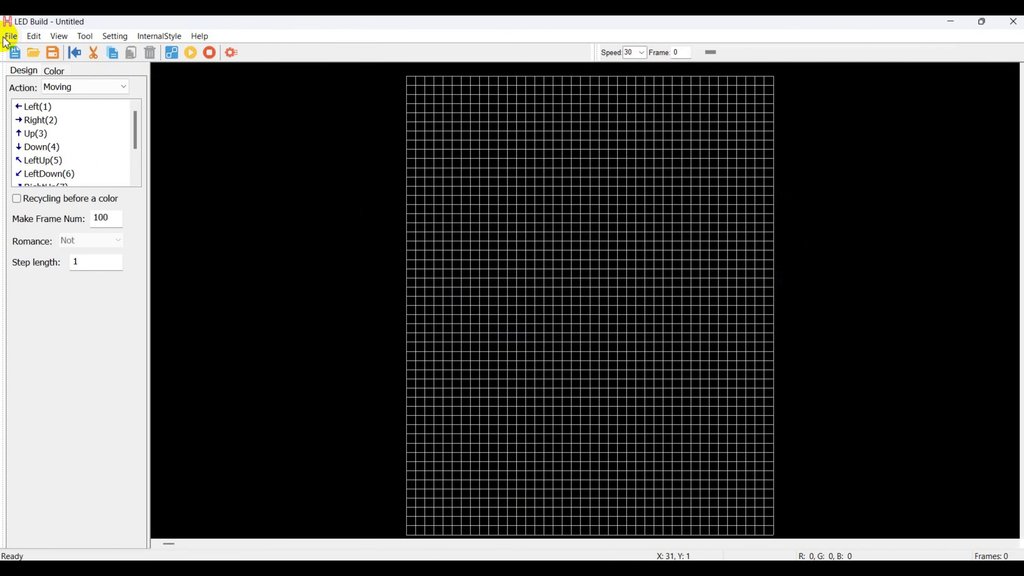
Import the video 9 march4 from the jinix avi files folder into the emptied layout.
{"action": "left_click", "coordinate": [11, 36]}
{"action": "left_click", "coordinate": [40, 126]}
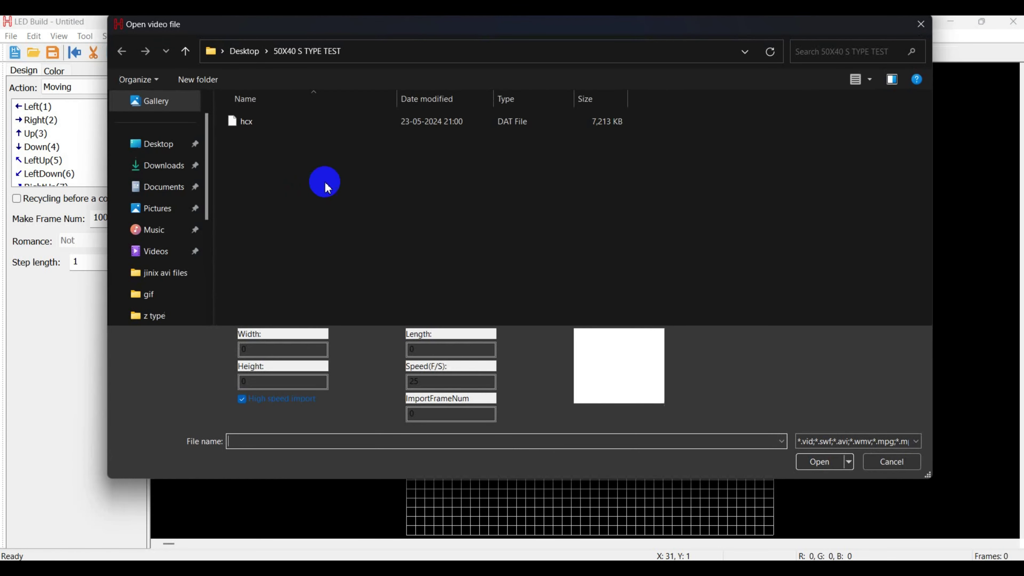
{"action": "scroll", "coordinate": [185, 193], "scroll_direction": "up", "scroll_amount": 1}
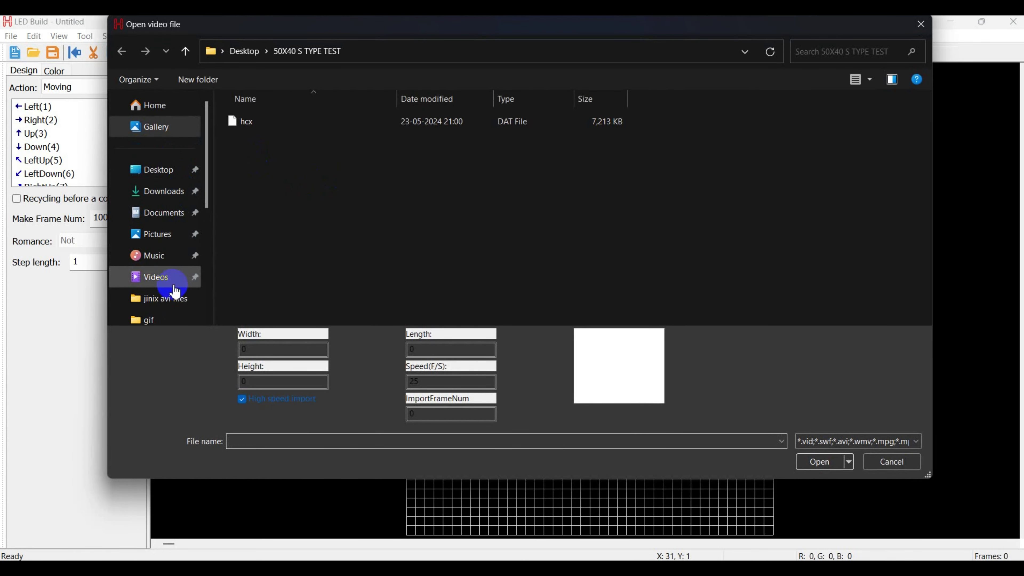
{"action": "left_click", "coordinate": [177, 298]}
{"action": "scroll", "coordinate": [418, 201], "scroll_direction": "down", "scroll_amount": 1}
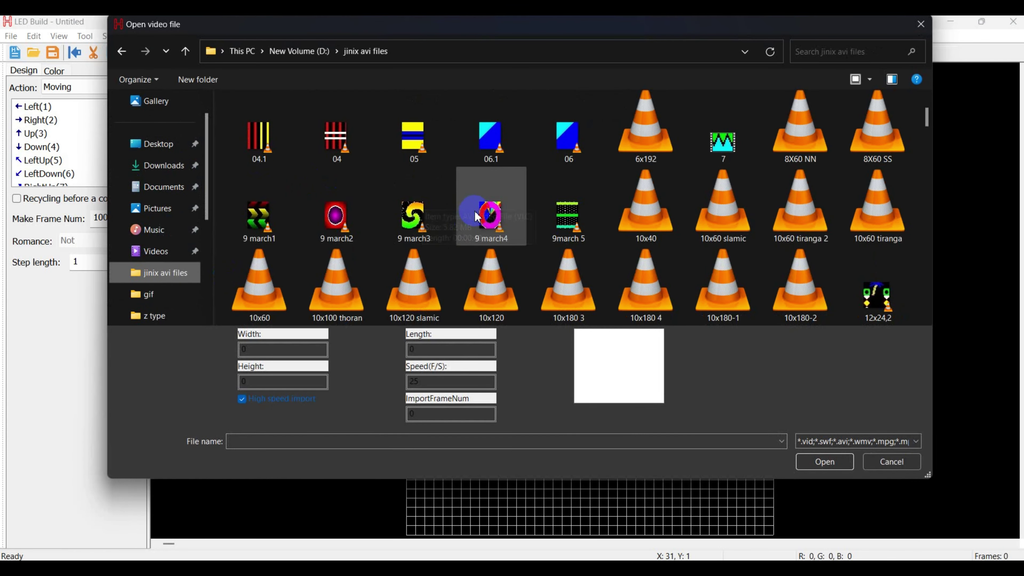
{"action": "left_click", "coordinate": [470, 232]}
{"action": "left_click", "coordinate": [825, 462]}
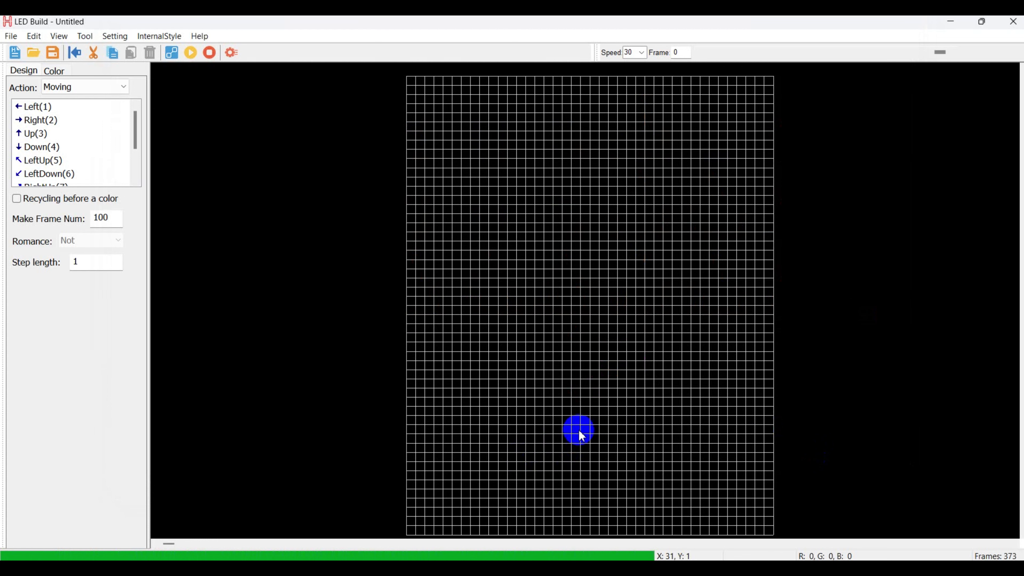
Scrub back through the newly imported video's frames, play it briefly and stop the playback.
{"action": "left_click_drag", "start_coordinate": [934, 57], "coordinate": [765, 55]}
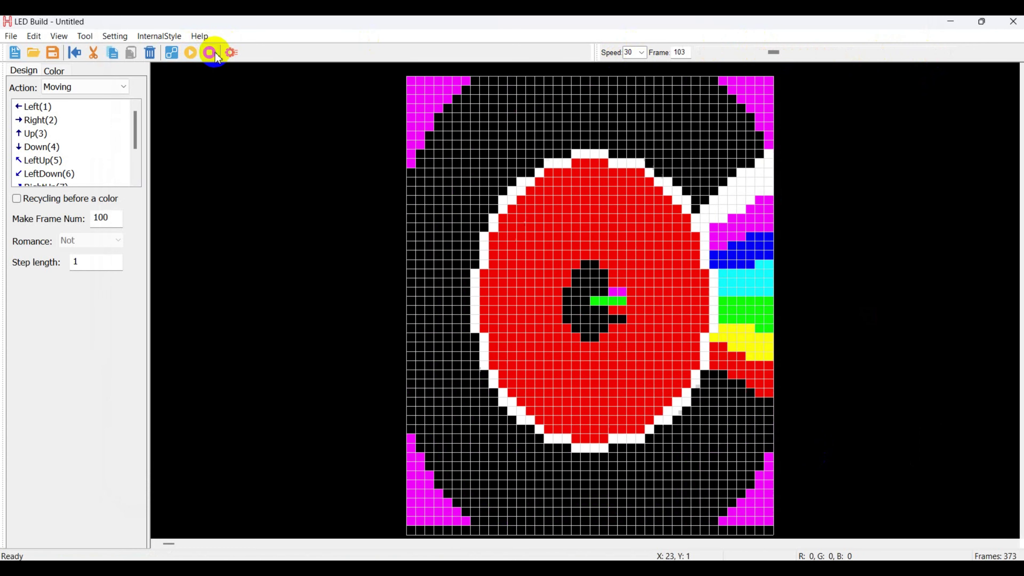
{"action": "left_click", "coordinate": [210, 54]}
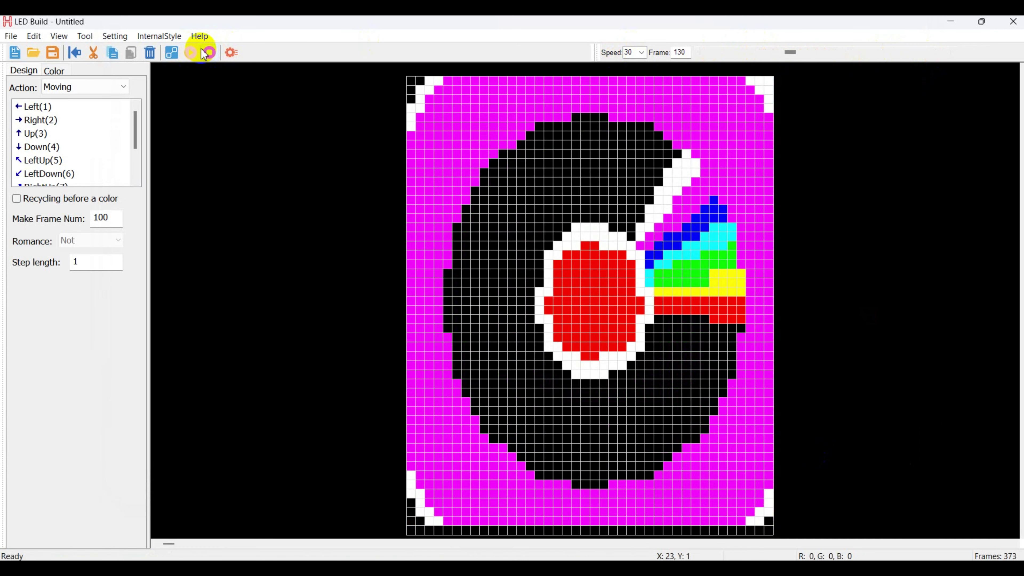
Output the controller data for the full animation, from frame 1 to frame 373.
{"action": "left_click", "coordinate": [11, 36]}
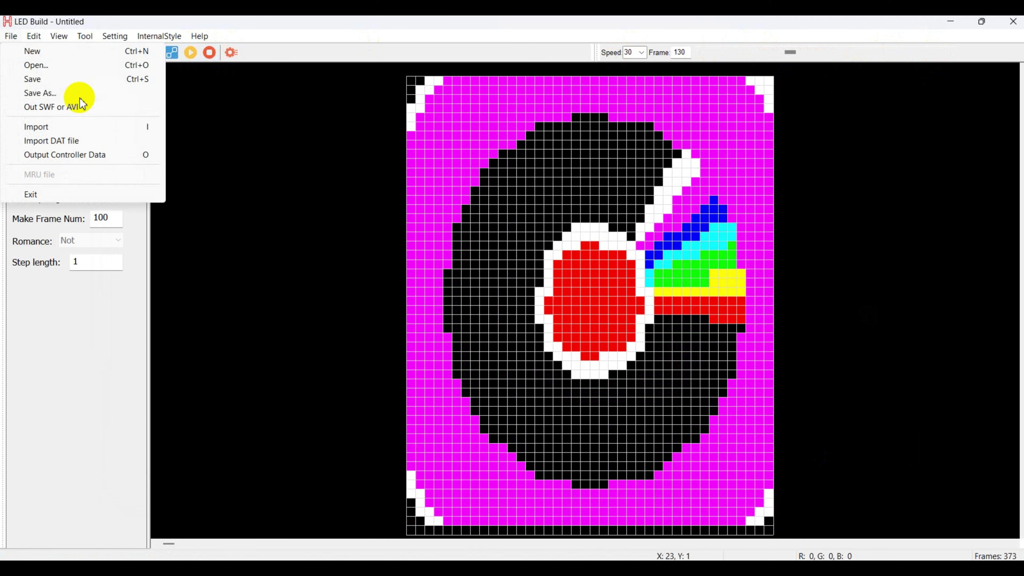
{"action": "left_click", "coordinate": [106, 155]}
{"action": "left_click", "coordinate": [582, 263]}
{"action": "left_click", "coordinate": [579, 293]}
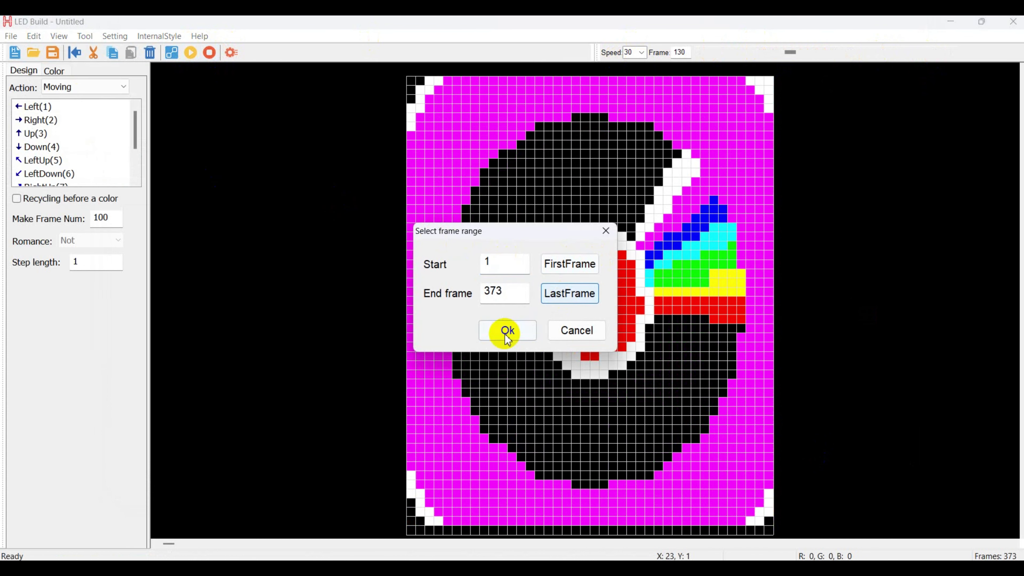
{"action": "left_click", "coordinate": [507, 332]}
Save the controller data as hcx2 in the Desktop folder 50X40 S TYPE TEST and dismiss the completion message.
{"action": "scroll", "coordinate": [171, 194], "scroll_direction": "up", "scroll_amount": 3}
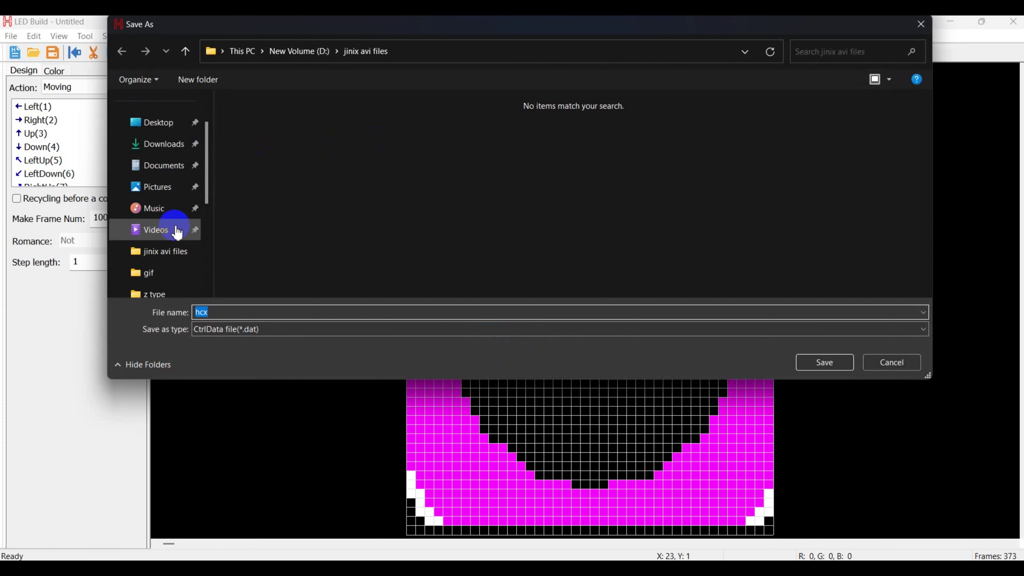
{"action": "scroll", "coordinate": [178, 233], "scroll_direction": "up", "scroll_amount": 2}
{"action": "left_click", "coordinate": [169, 169]}
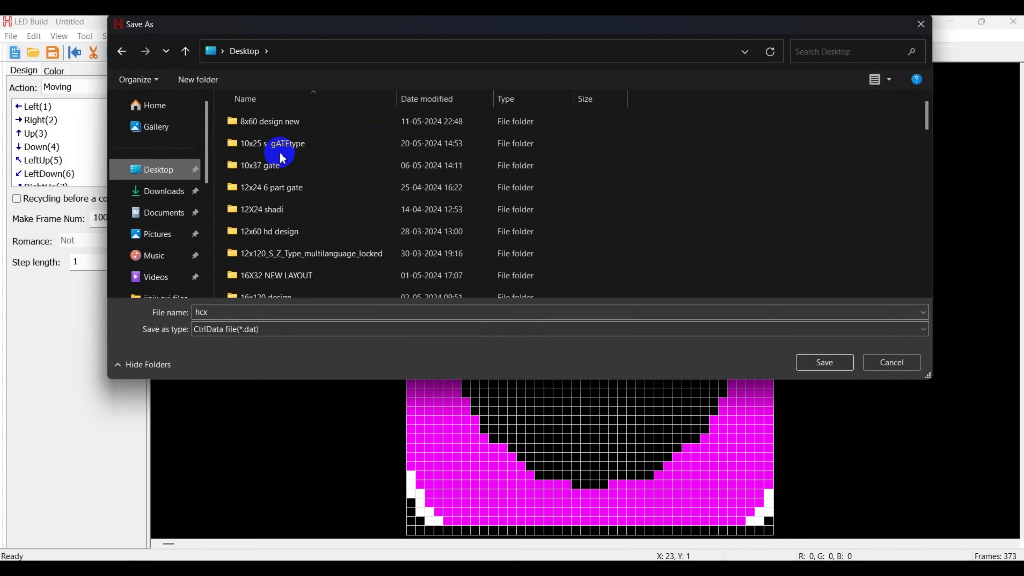
{"action": "scroll", "coordinate": [282, 158], "scroll_direction": "down", "scroll_amount": 3}
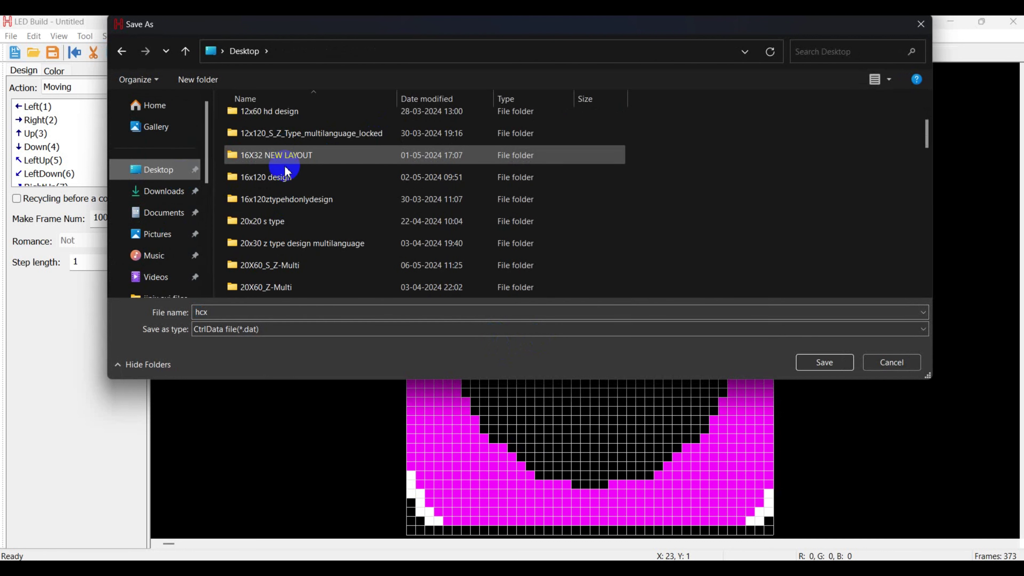
{"action": "scroll", "coordinate": [287, 258], "scroll_direction": "down", "scroll_amount": 1}
{"action": "scroll", "coordinate": [292, 274], "scroll_direction": "down", "scroll_amount": 2}
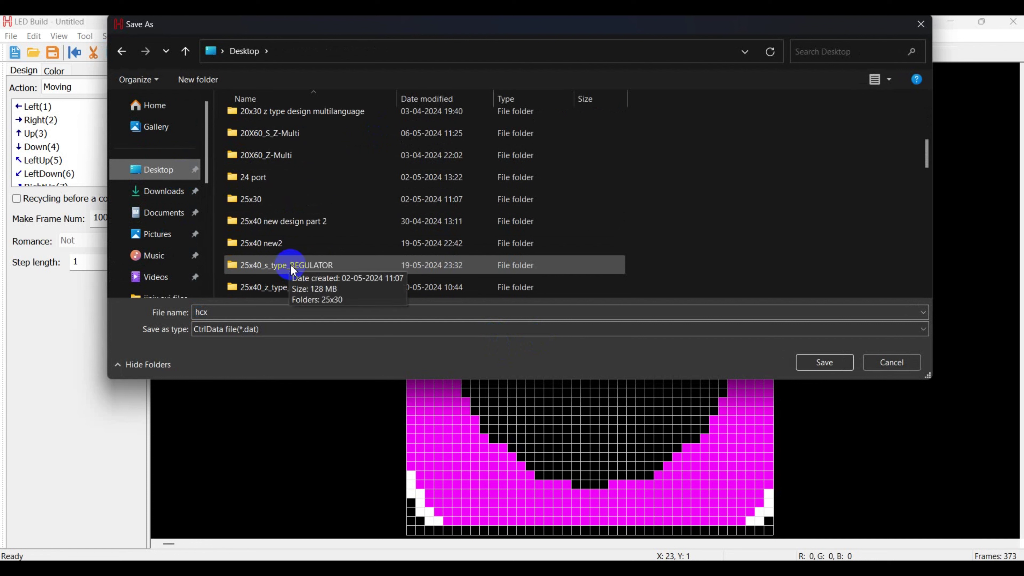
{"action": "scroll", "coordinate": [282, 266], "scroll_direction": "down", "scroll_amount": 1}
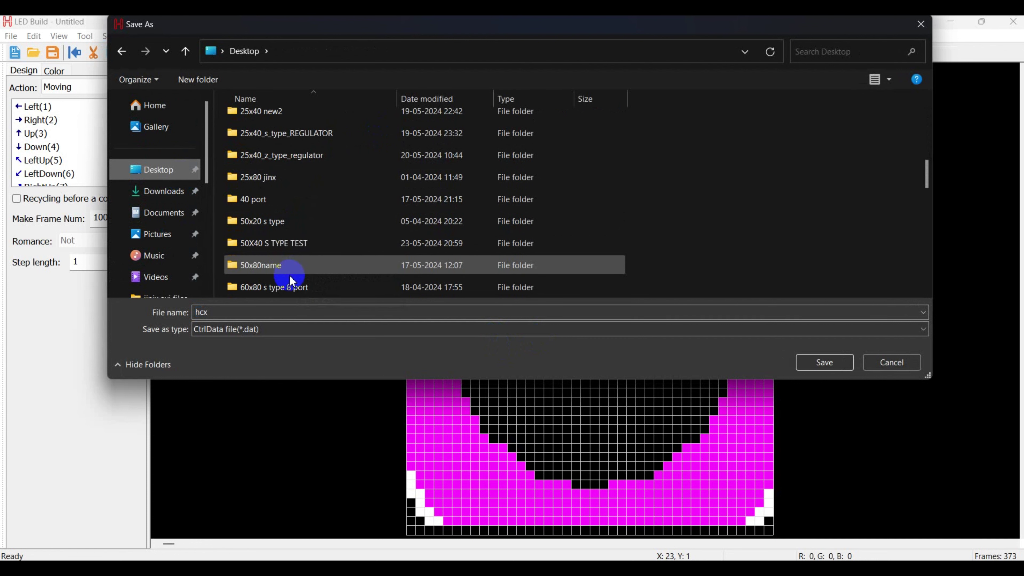
{"action": "double_click", "coordinate": [291, 240]}
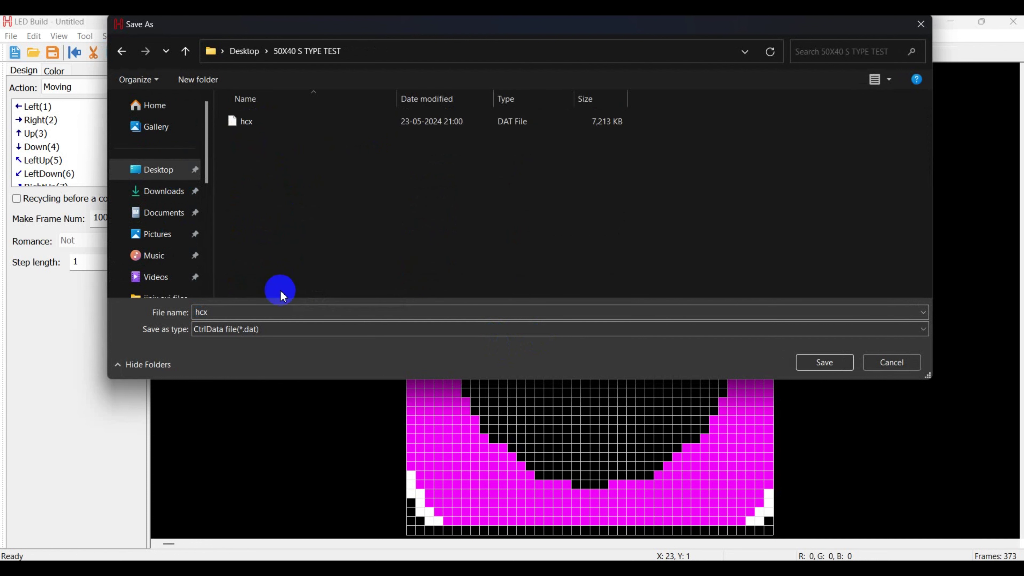
{"action": "left_click", "coordinate": [258, 310]}
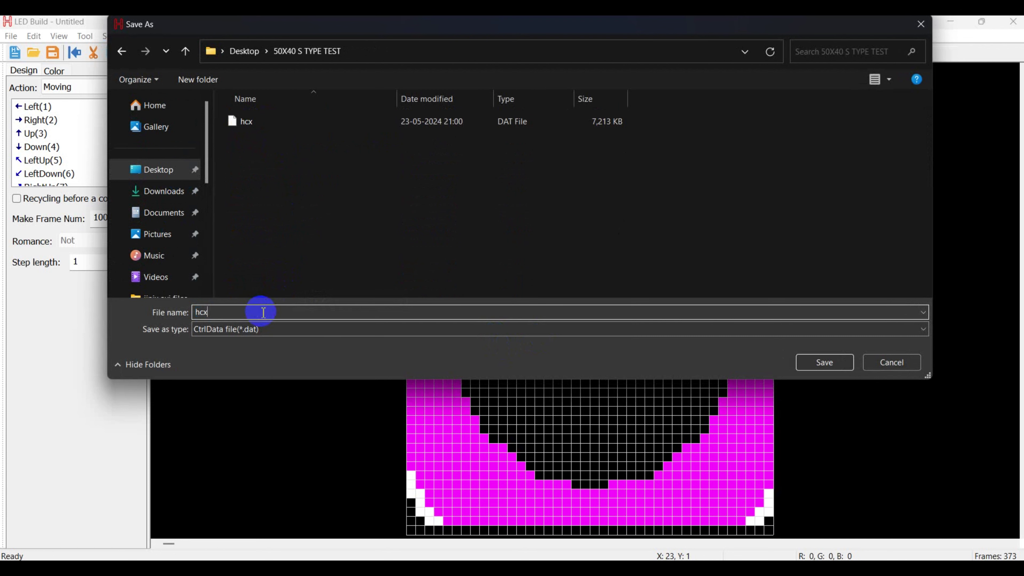
{"action": "left_click", "coordinate": [826, 361]}
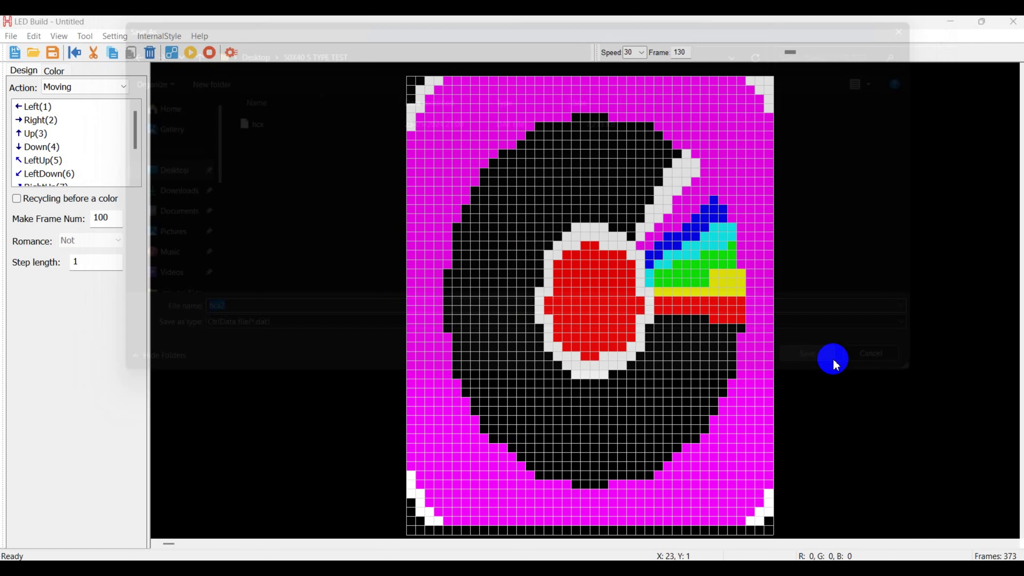
{"action": "left_click", "coordinate": [551, 322]}
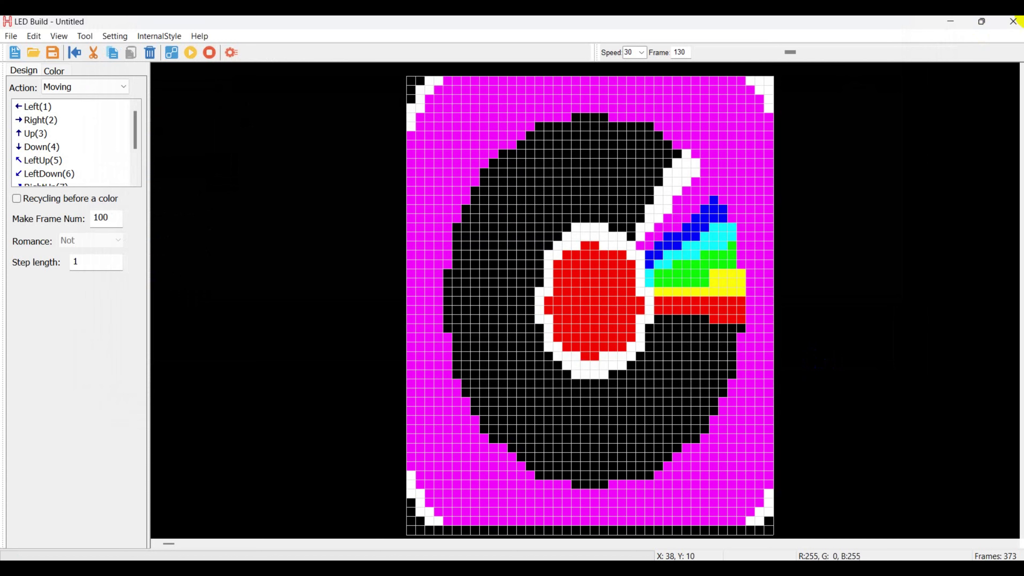
Minimise LED Build, open the Desktop folder 50X40 S TYPE TEST, examine the hcx and hcx2 DAT files, and minimise the folder.
{"action": "left_click", "coordinate": [960, 22]}
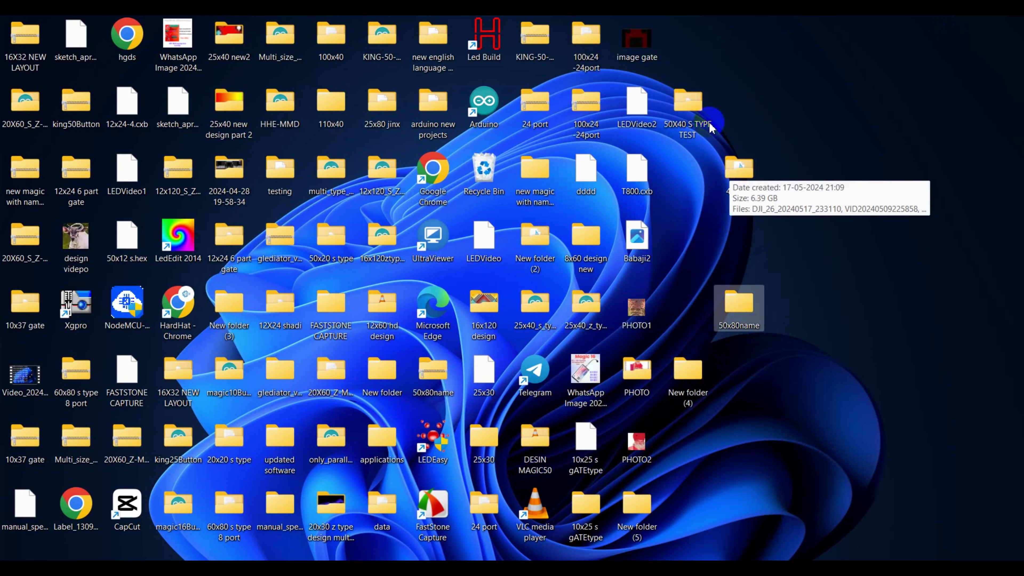
{"action": "double_click", "coordinate": [702, 117]}
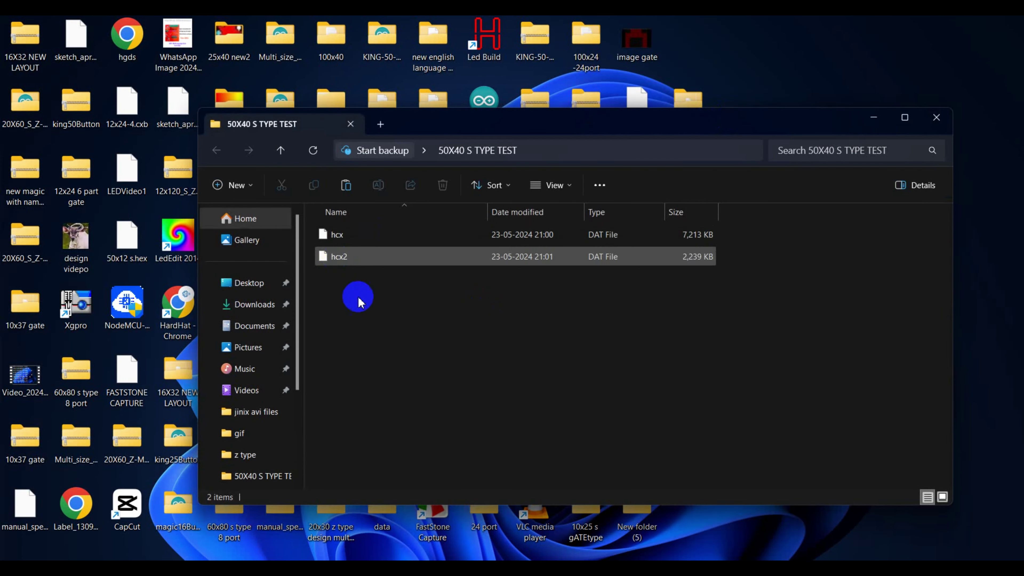
{"action": "left_click_drag", "start_coordinate": [375, 242], "coordinate": [397, 259]}
{"action": "left_click", "coordinate": [532, 317]}
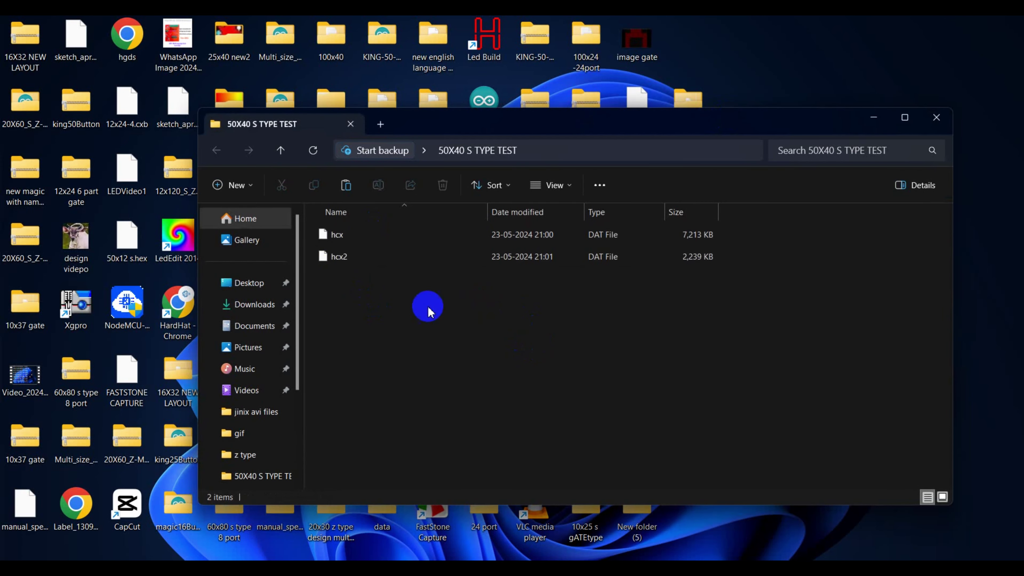
{"action": "left_click", "coordinate": [357, 240]}
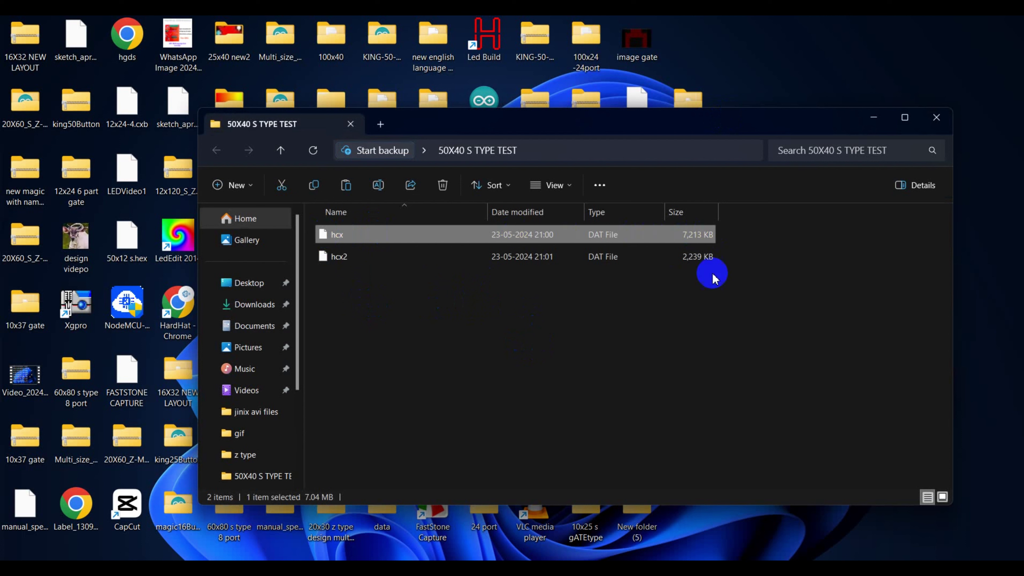
{"action": "left_click", "coordinate": [594, 260]}
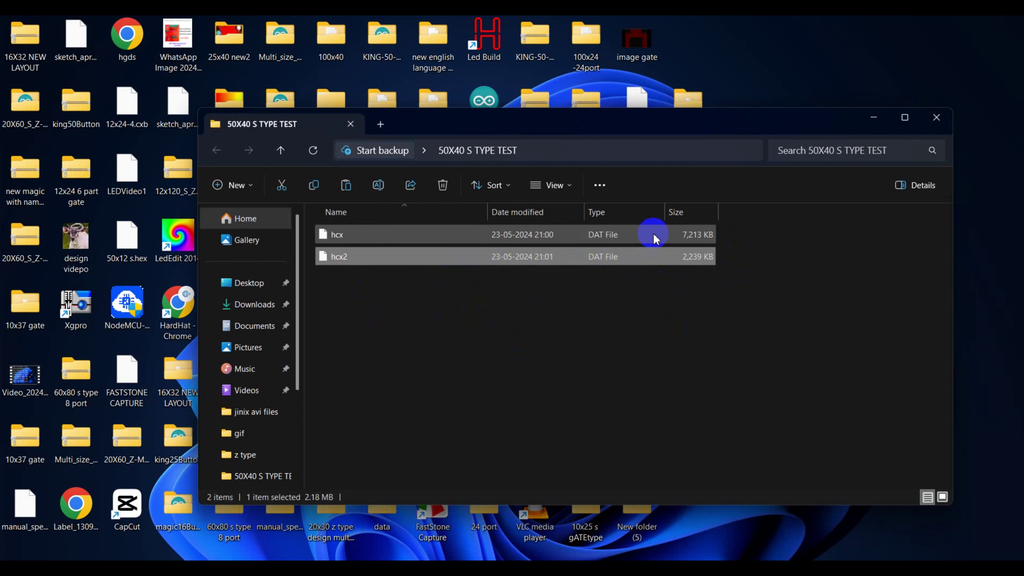
{"action": "left_click", "coordinate": [747, 240]}
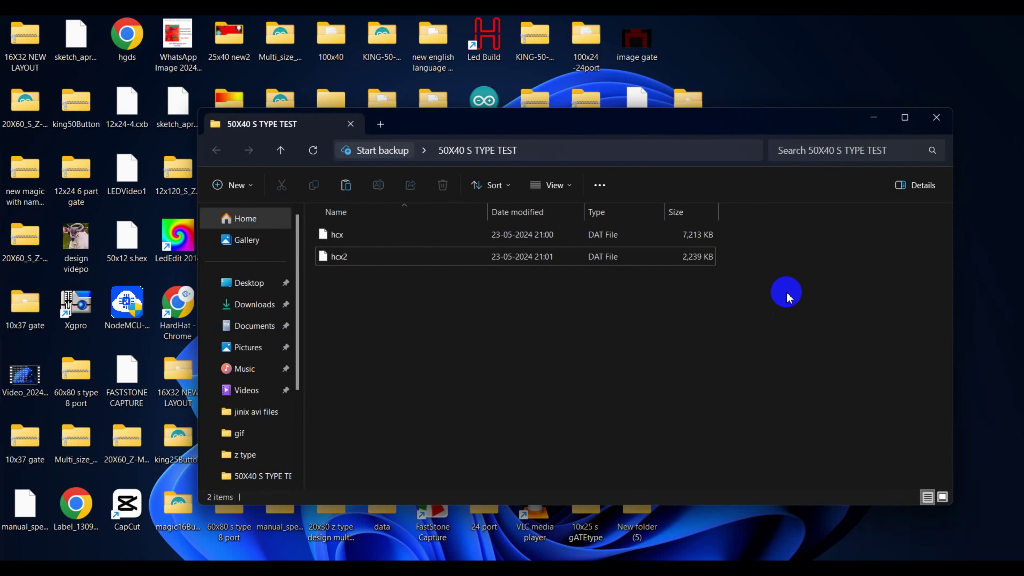
{"action": "left_click_drag", "start_coordinate": [752, 233], "coordinate": [685, 387]}
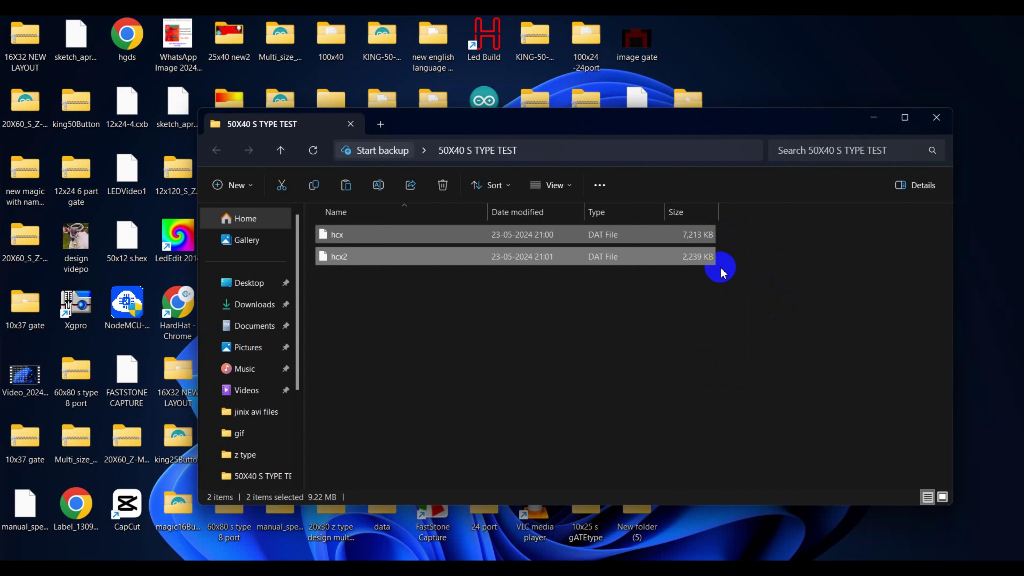
{"action": "left_click", "coordinate": [751, 239]}
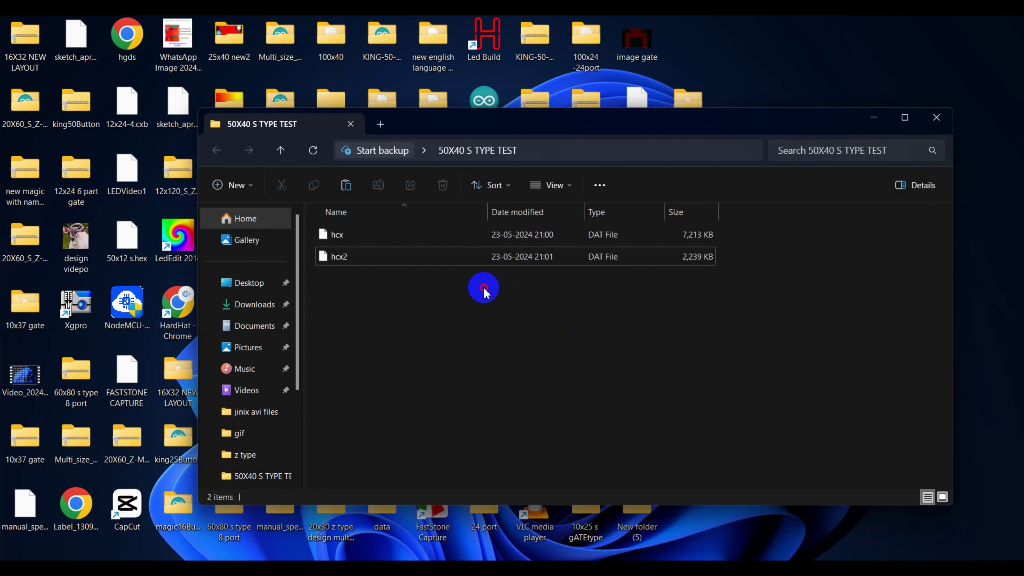
{"action": "key", "text": "ctrl+a"}
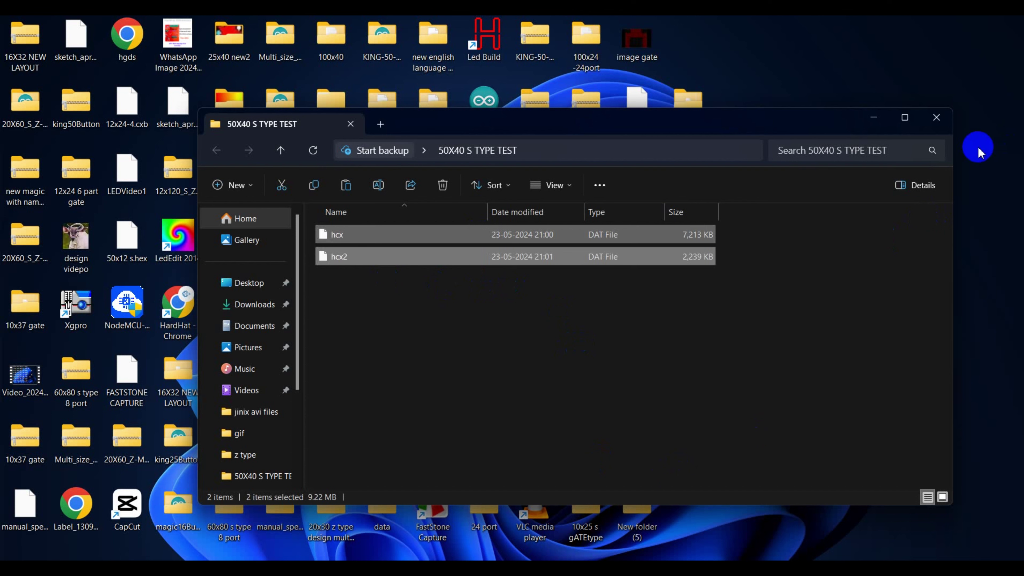
{"action": "left_click", "coordinate": [871, 117]}
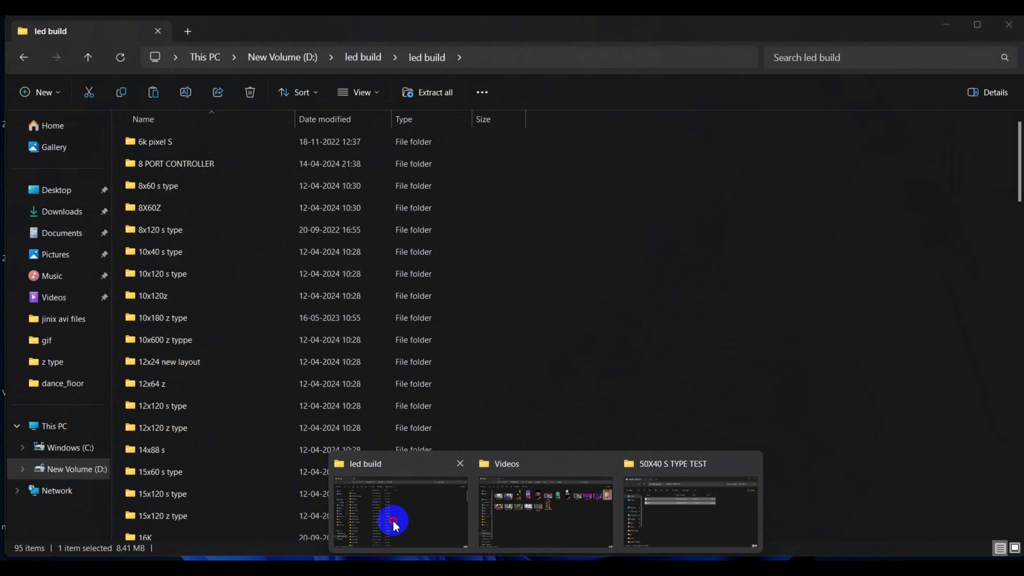
Copy the 50x40 s folder from the led build folder on drive D to the Desktop.
{"action": "left_click", "coordinate": [393, 524]}
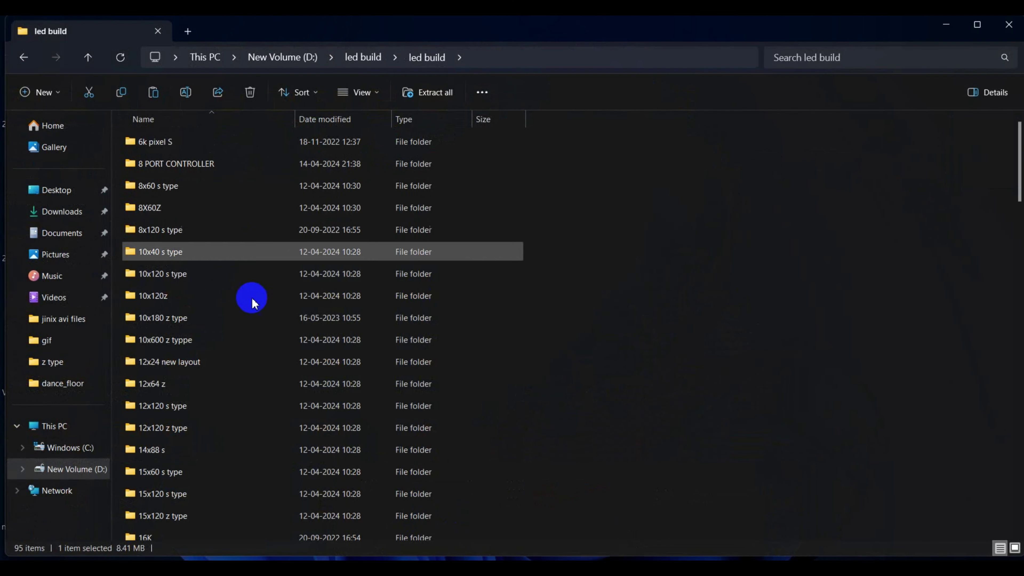
{"action": "scroll", "coordinate": [252, 370], "scroll_direction": "down", "scroll_amount": 7}
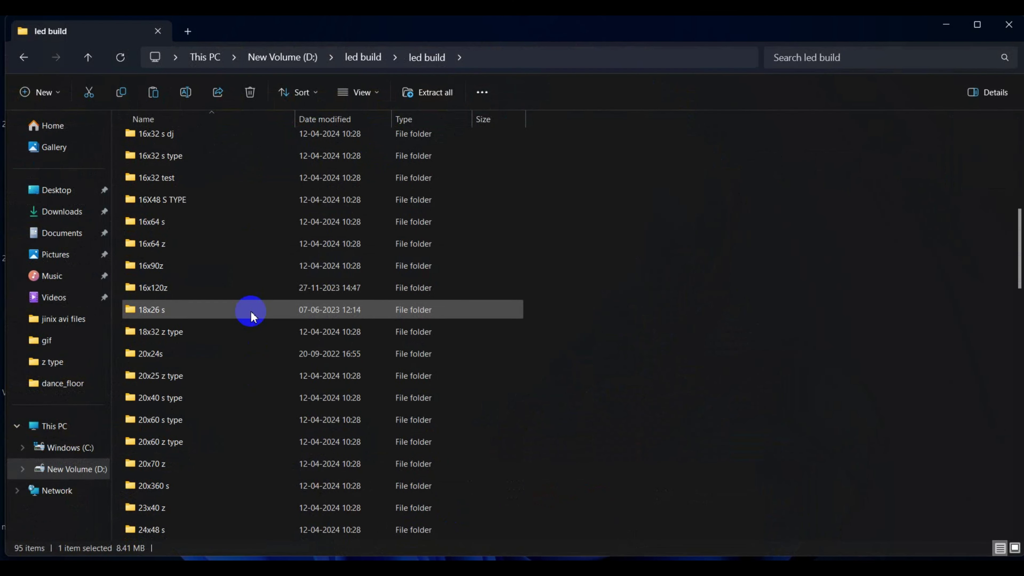
{"action": "scroll", "coordinate": [245, 419], "scroll_direction": "down", "scroll_amount": 13}
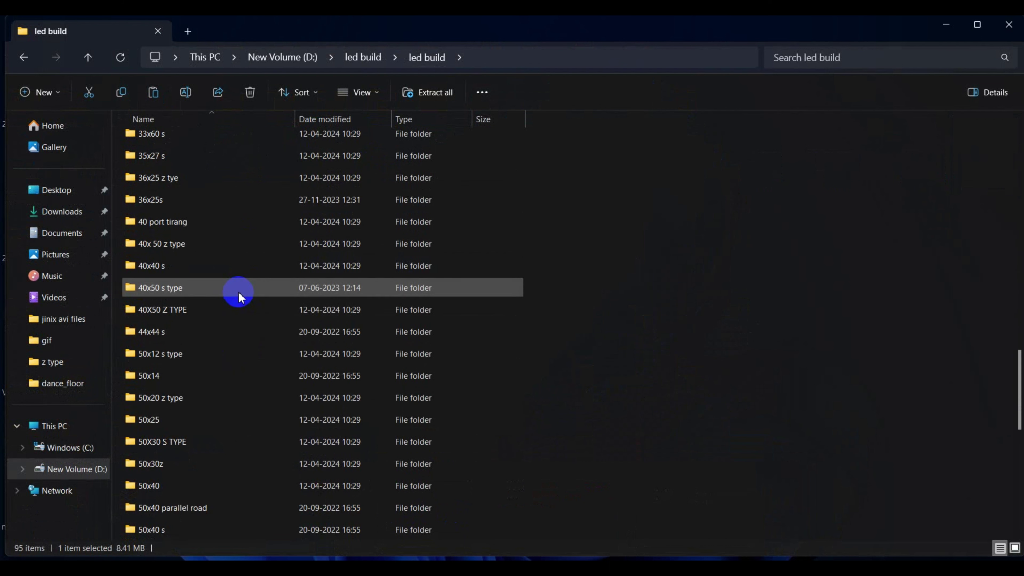
{"action": "left_click", "coordinate": [238, 291]}
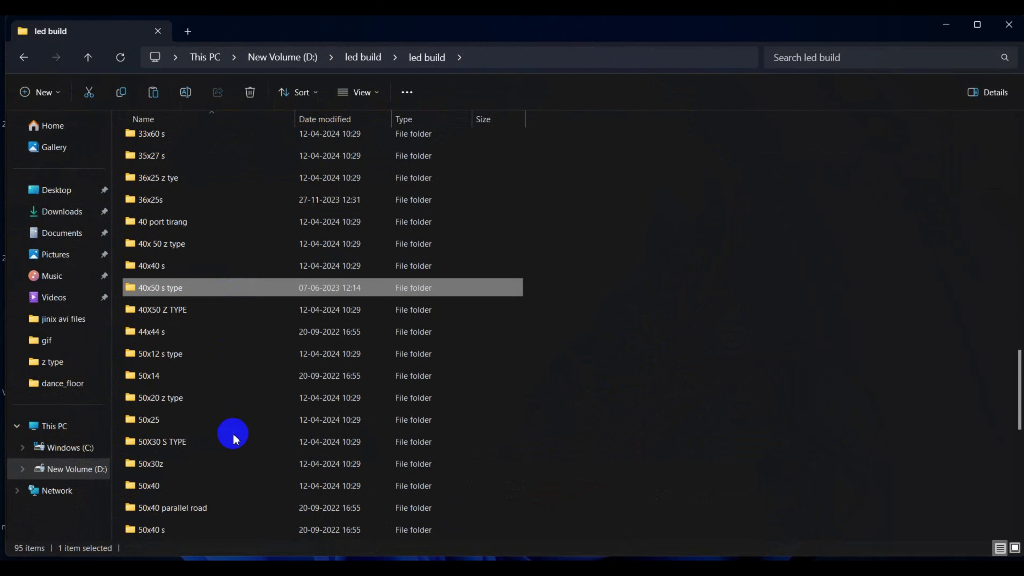
{"action": "left_click", "coordinate": [235, 487]}
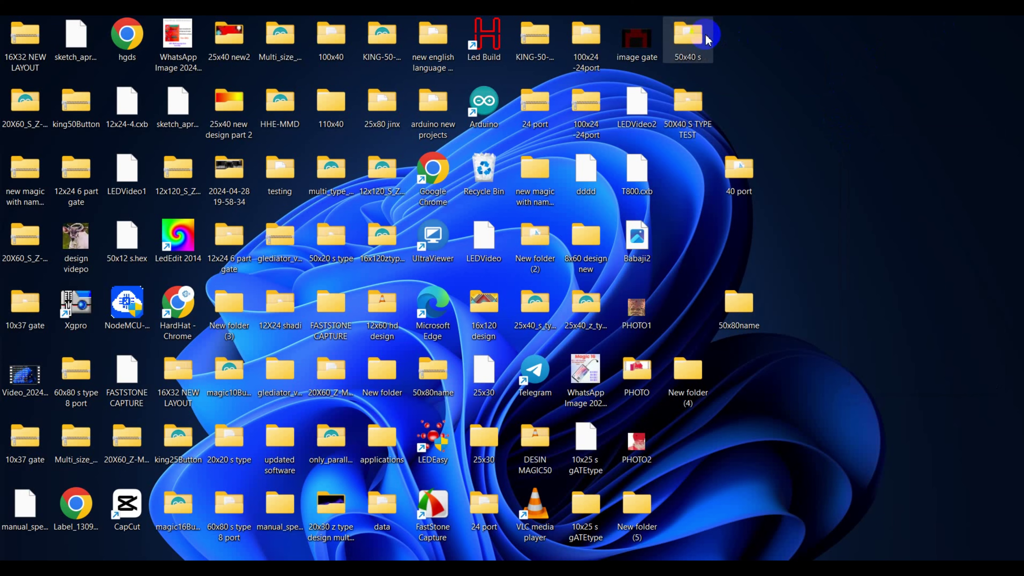
Open the 50x40 s folder on the Desktop and examine its bg, data, name and tg subfolders and RGB text file.
{"action": "double_click", "coordinate": [707, 38]}
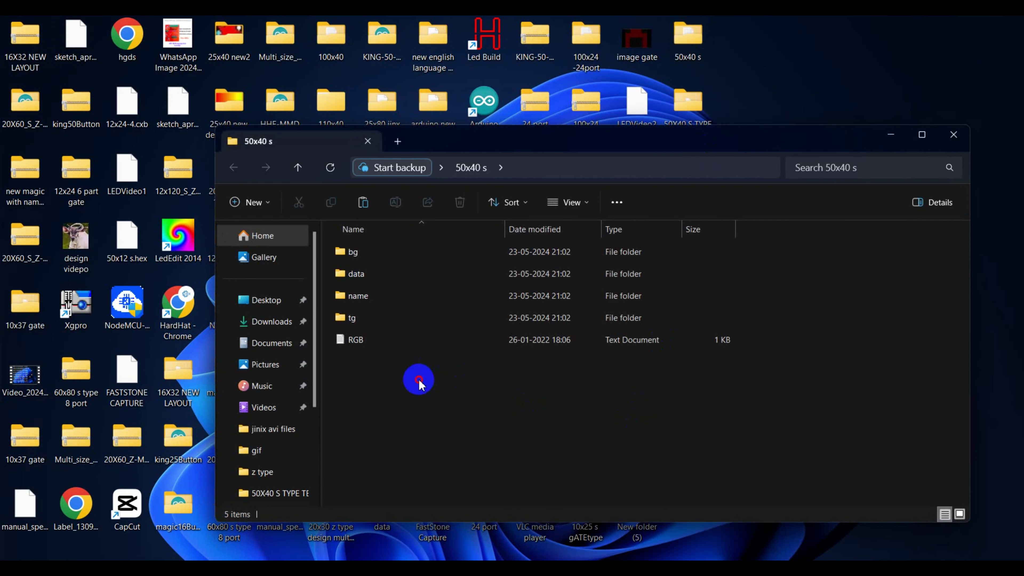
{"action": "mouse_move", "coordinate": [419, 379]}
{"action": "left_mouse_down"}
{"action": "mouse_move", "coordinate": [417, 260]}
{"action": "mouse_move", "coordinate": [404, 248]}
{"action": "left_mouse_up"}
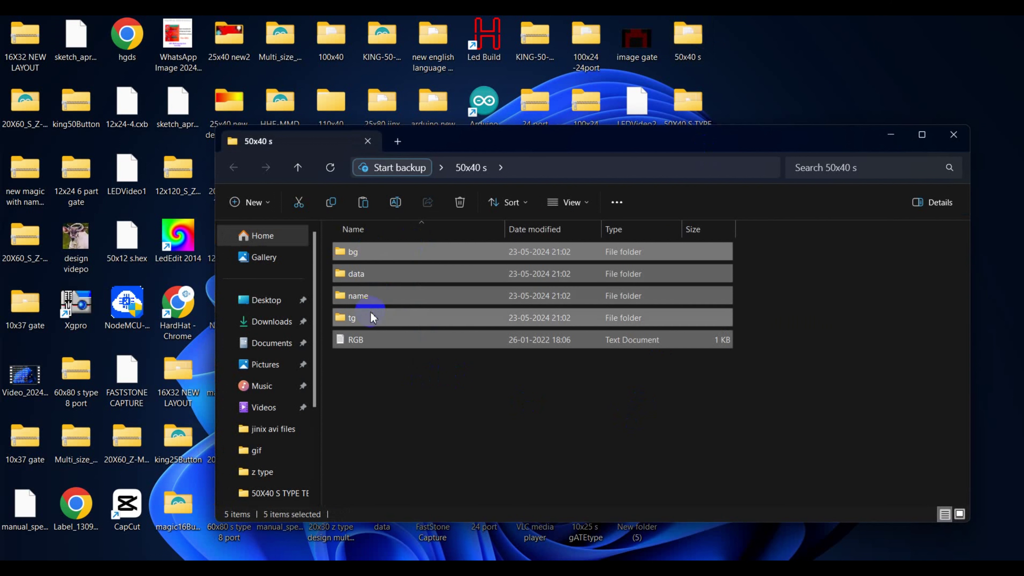
{"action": "left_click", "coordinate": [364, 253]}
{"action": "left_click", "coordinate": [361, 275]}
{"action": "left_click", "coordinate": [363, 296]}
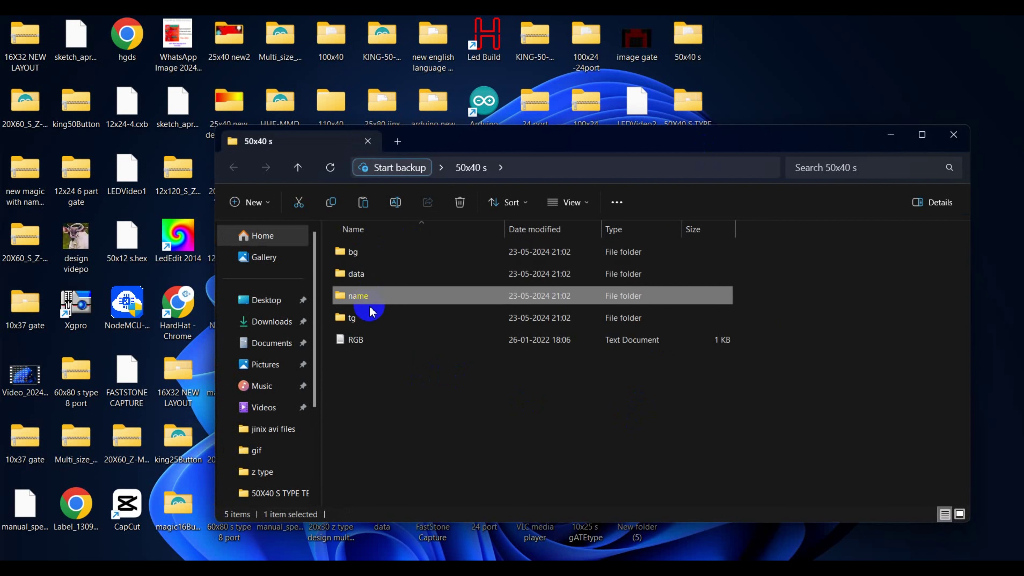
{"action": "left_click", "coordinate": [369, 319]}
{"action": "left_click", "coordinate": [375, 341]}
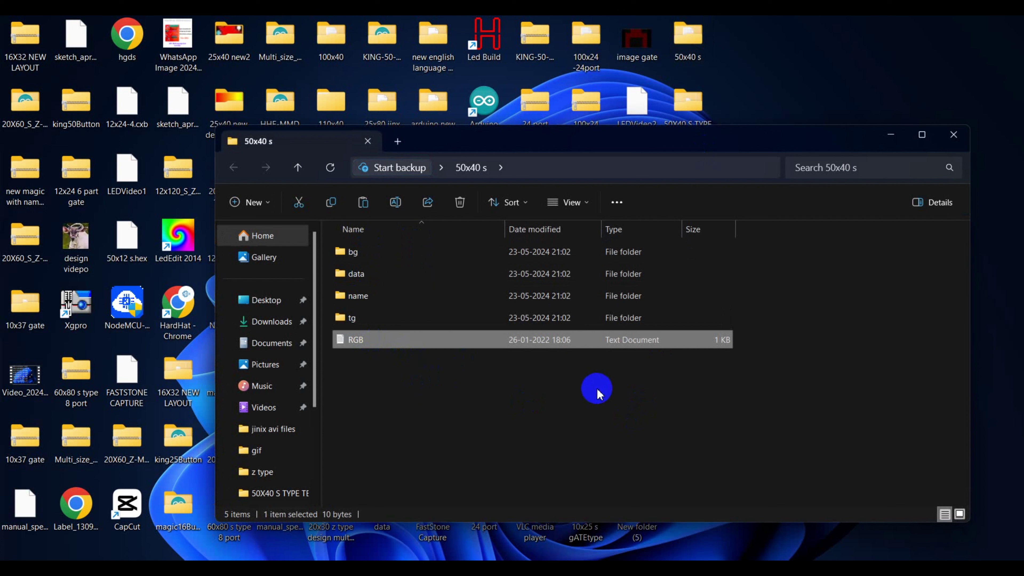
{"action": "left_click", "coordinate": [596, 394]}
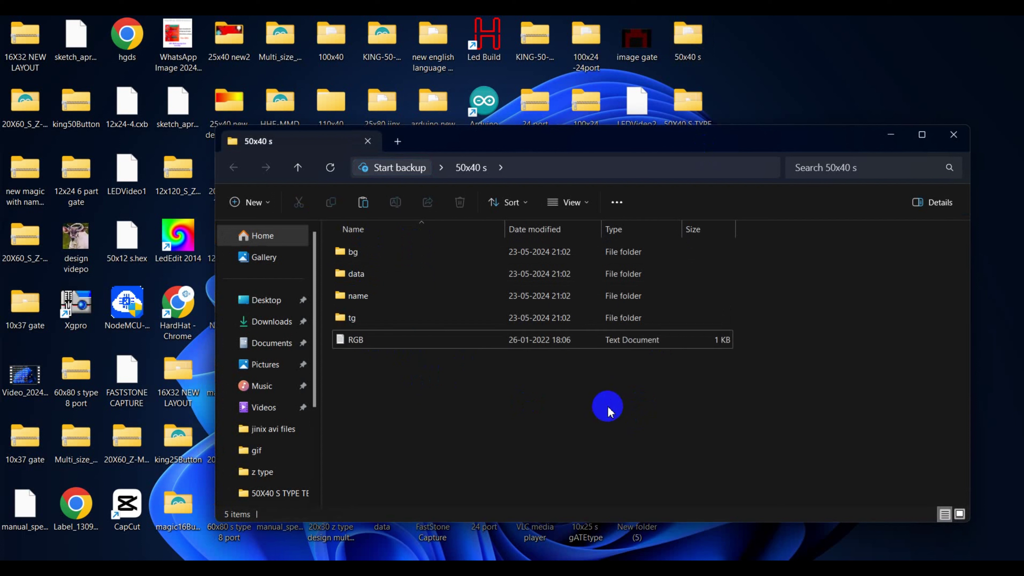
{"action": "left_click_drag", "start_coordinate": [608, 405], "coordinate": [577, 253]}
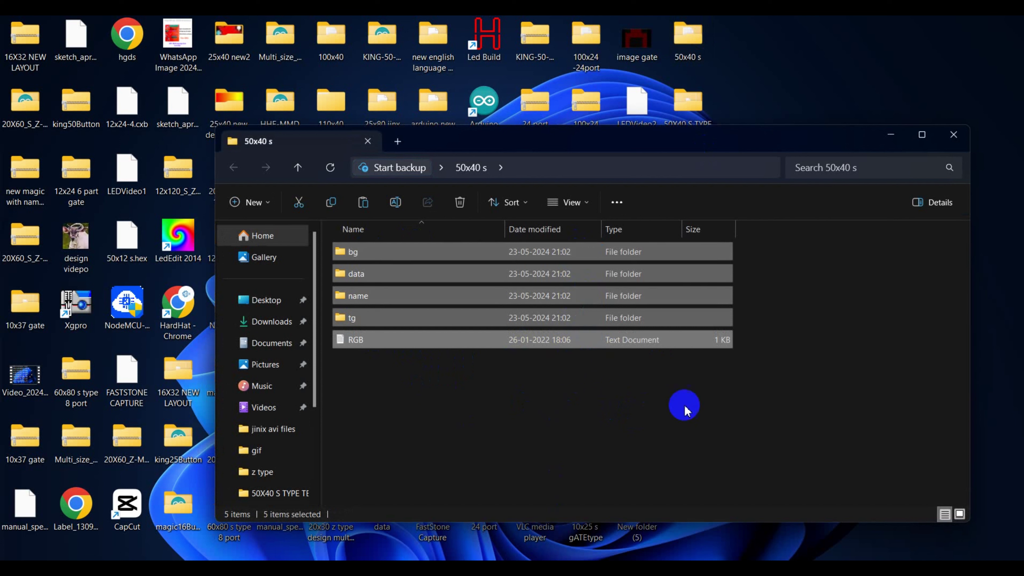
{"action": "left_click", "coordinate": [754, 376]}
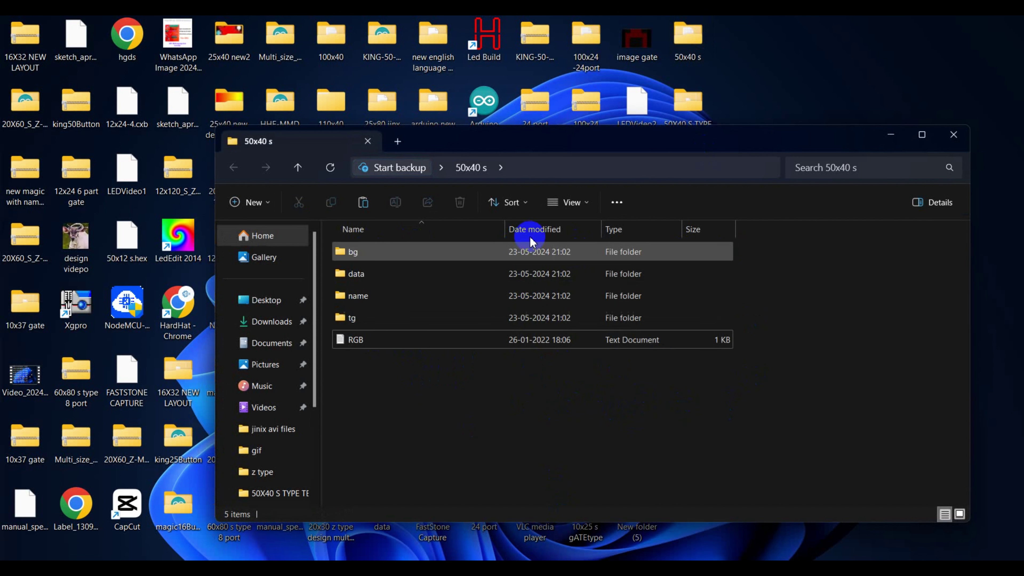
Move the 50x40 s window aside and reopen the Desktop folder 50X40 S TYPE TEST next to it.
{"action": "left_click_drag", "start_coordinate": [859, 135], "coordinate": [496, 160]}
{"action": "double_click", "coordinate": [687, 101]}
{"action": "key", "text": "ctrl+a"}
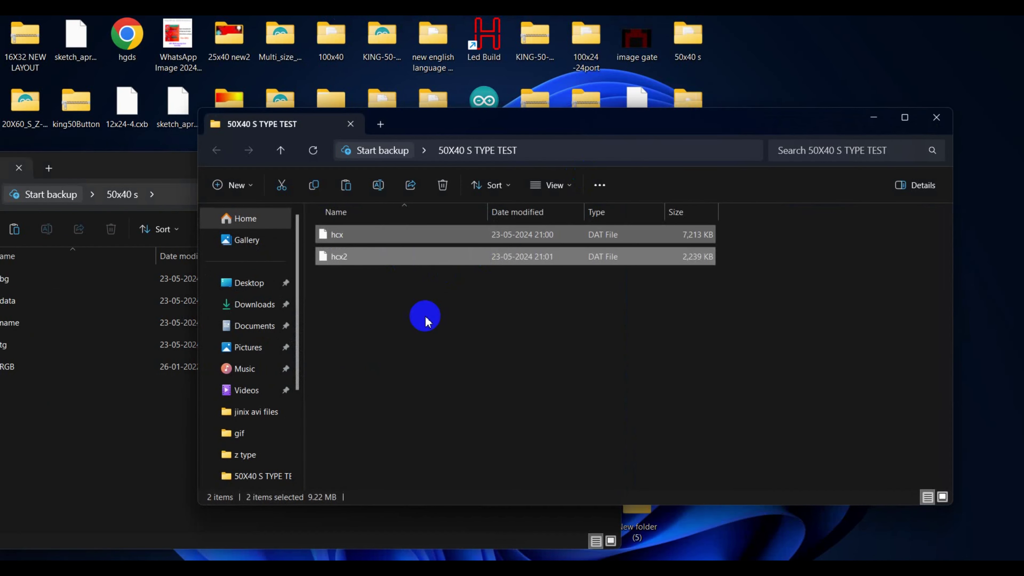
Create a new folder named data inside the 50X40 S TYPE TEST folder.
{"action": "left_click", "coordinate": [445, 328]}
{"action": "right_click", "coordinate": [453, 338]}
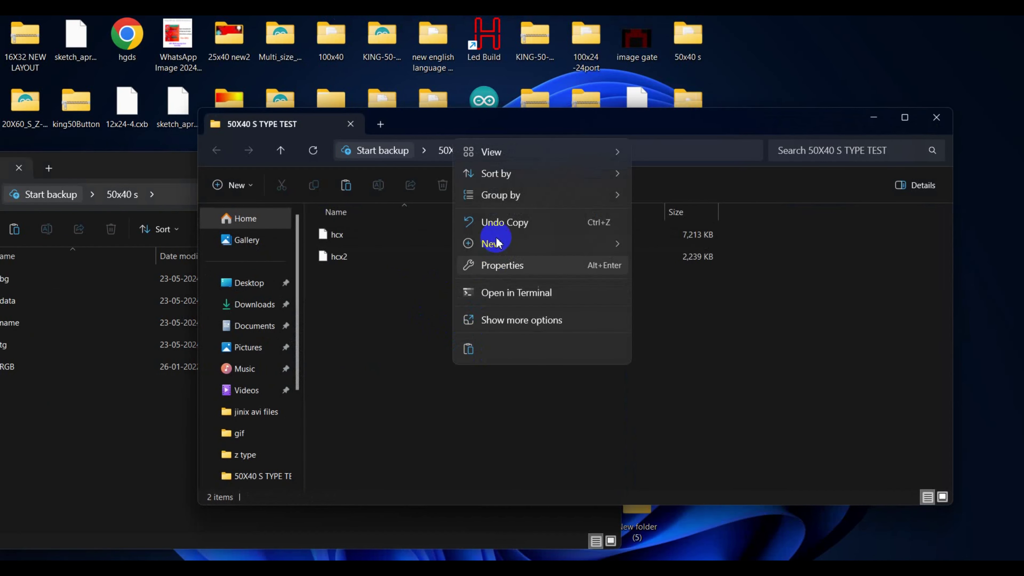
{"action": "mouse_move", "coordinate": [629, 244]}
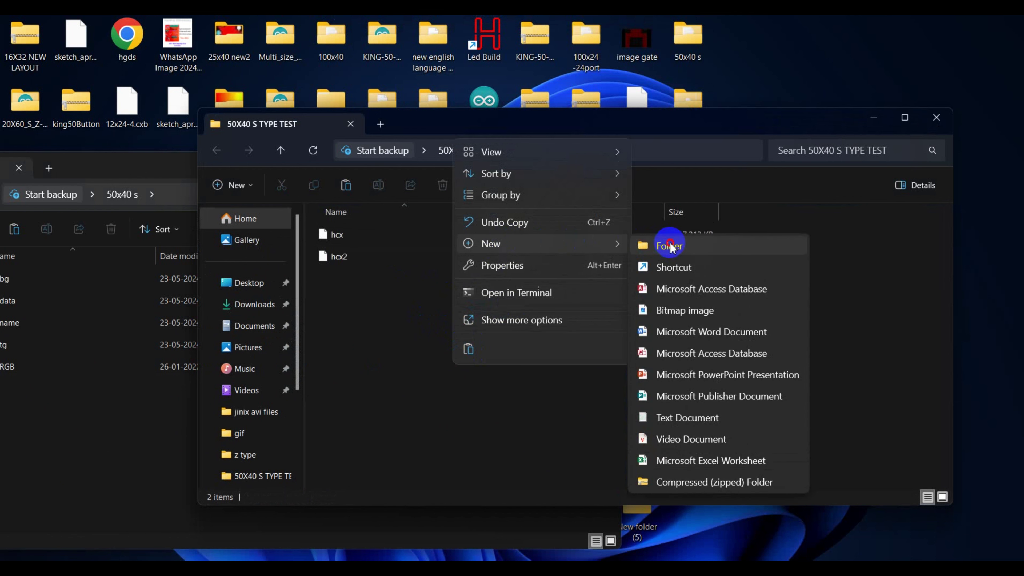
{"action": "left_click", "coordinate": [665, 241]}
{"action": "type", "text": "DA"}
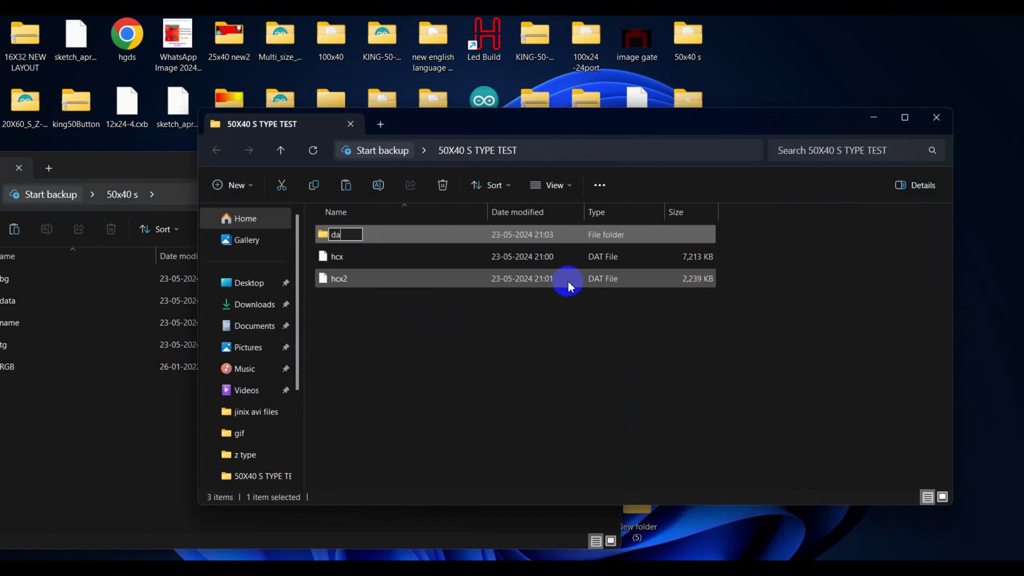
{"action": "type", "text": "a"}
{"action": "key", "text": "Return"}
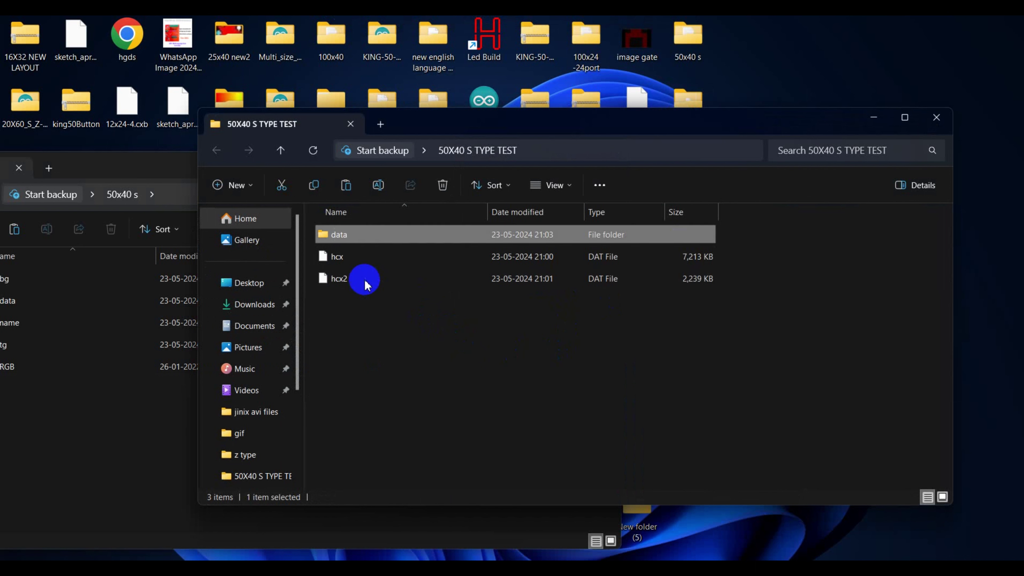
Move the hcx and hcx2 DAT files into the data folder, check its contents, and return to 50X40 S TYPE TEST.
{"action": "left_click", "coordinate": [362, 307]}
{"action": "left_click_drag", "start_coordinate": [362, 307], "coordinate": [379, 235]}
{"action": "double_click", "coordinate": [379, 235]}
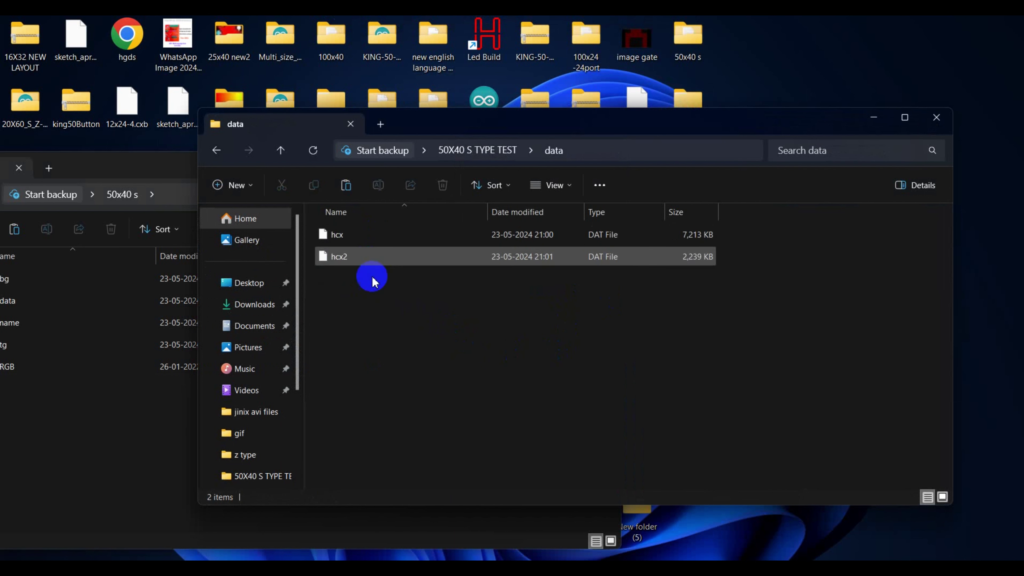
{"action": "left_click", "coordinate": [484, 151]}
{"action": "left_click", "coordinate": [438, 313]}
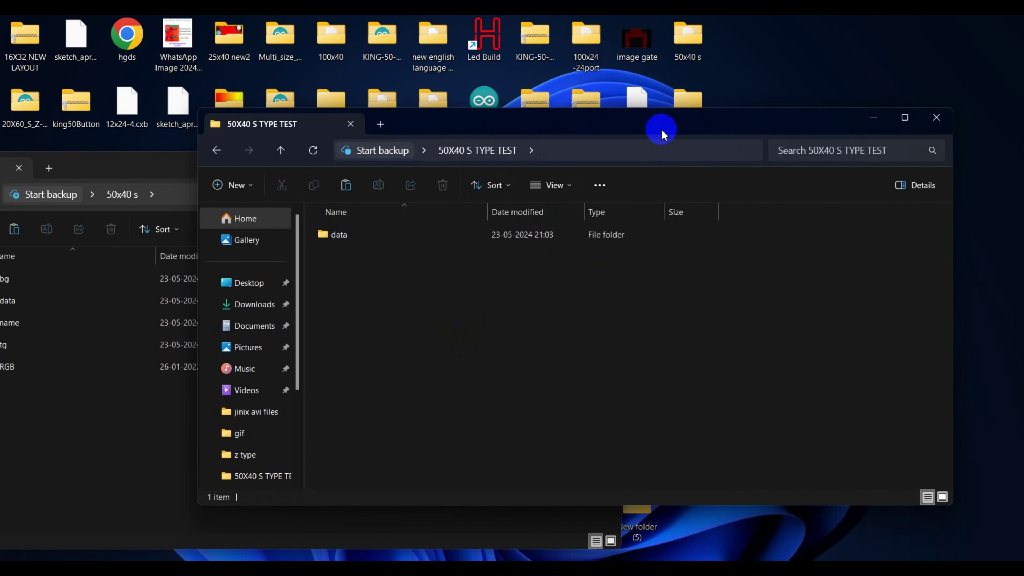
Copy the RGB text file from the 50x40 s folder into 50X40 S TYPE TEST, minimising the source window.
{"action": "left_click_drag", "start_coordinate": [673, 125], "coordinate": [652, 91]}
{"action": "left_click", "coordinate": [149, 171]}
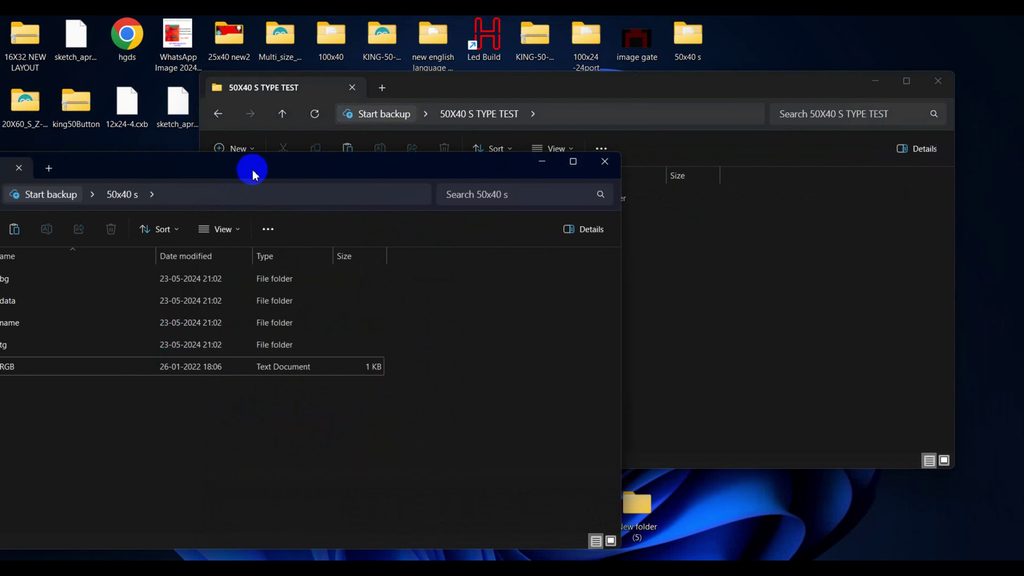
{"action": "left_click_drag", "start_coordinate": [244, 178], "coordinate": [388, 178]}
{"action": "left_click", "coordinate": [167, 368]}
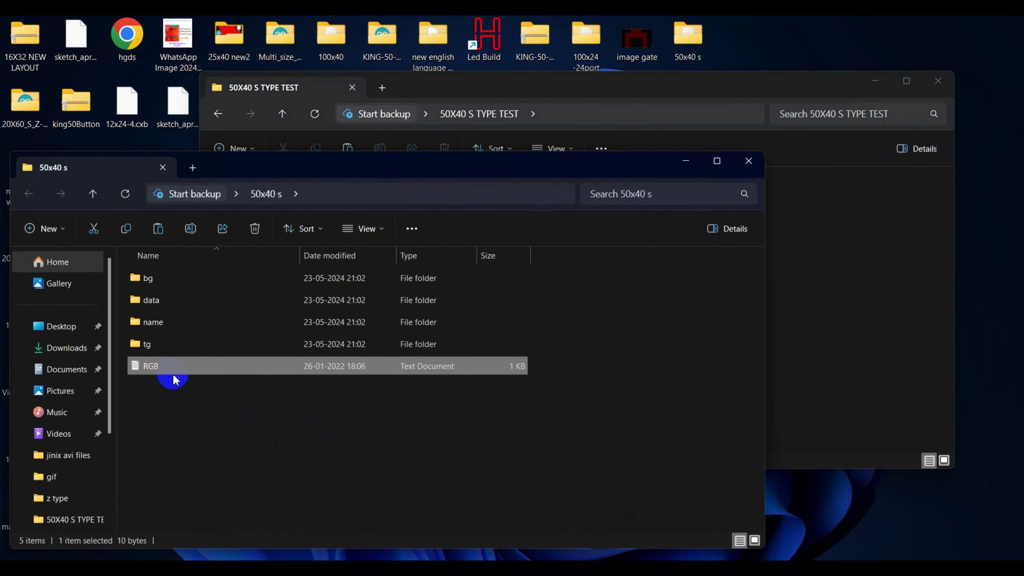
{"action": "right_click", "coordinate": [174, 379]}
{"action": "left_click", "coordinate": [206, 389]}
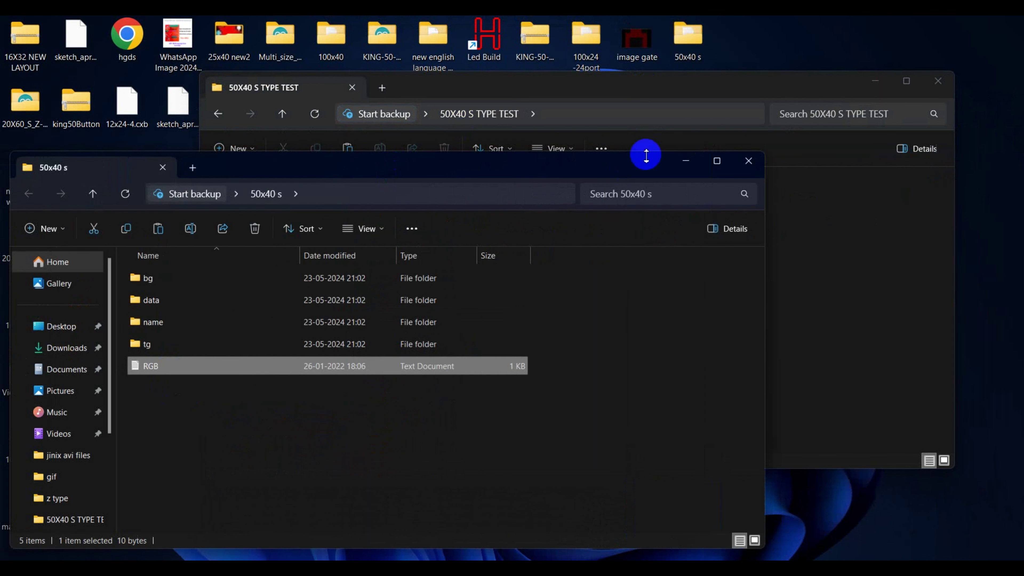
{"action": "left_click", "coordinate": [682, 161]}
{"action": "right_click", "coordinate": [528, 280]}
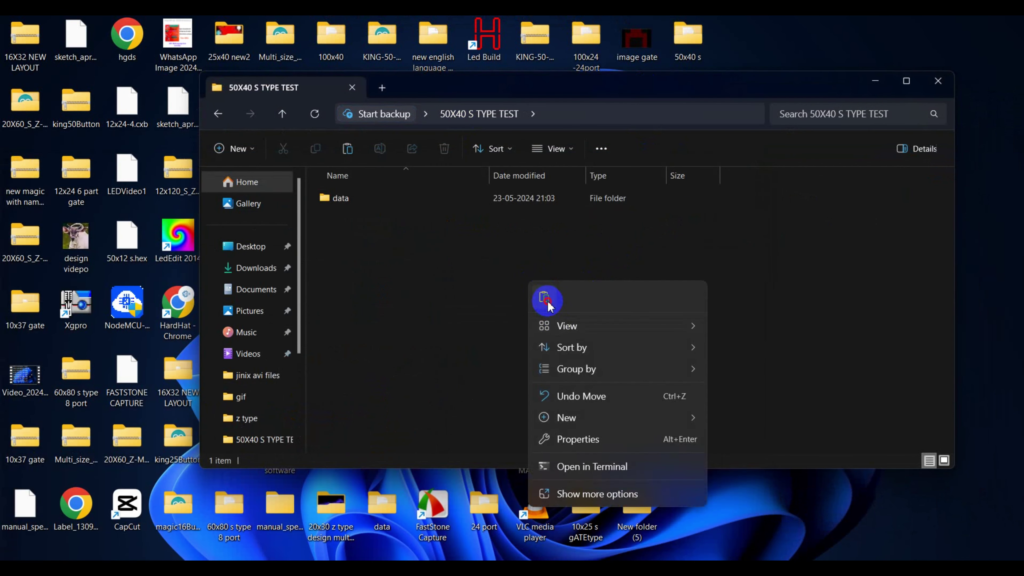
{"action": "left_click", "coordinate": [547, 302]}
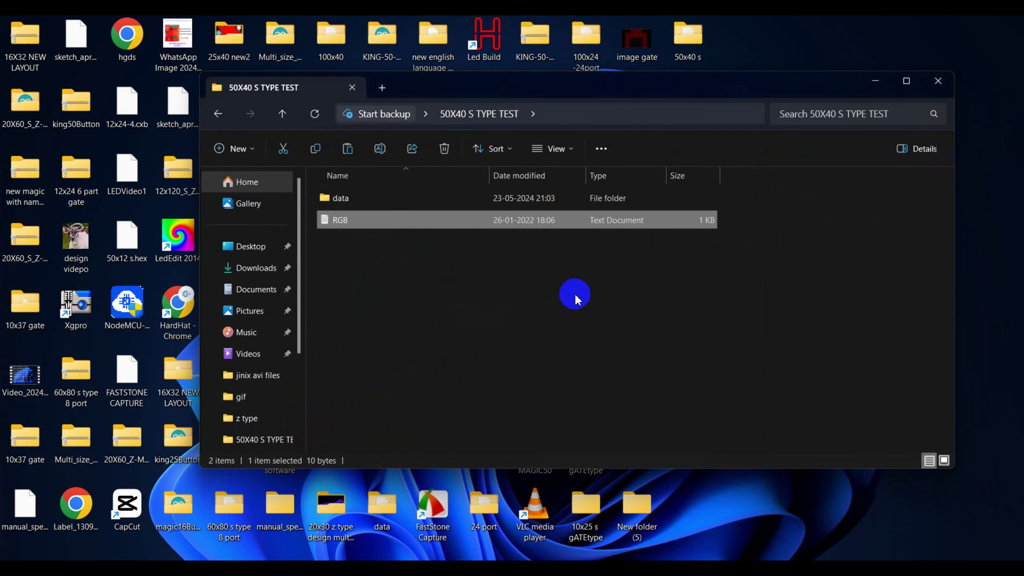
Create a new text document in the 50X40 S TYPE TEST folder and delete it again.
{"action": "right_click", "coordinate": [575, 294]}
{"action": "left_click", "coordinate": [623, 433]}
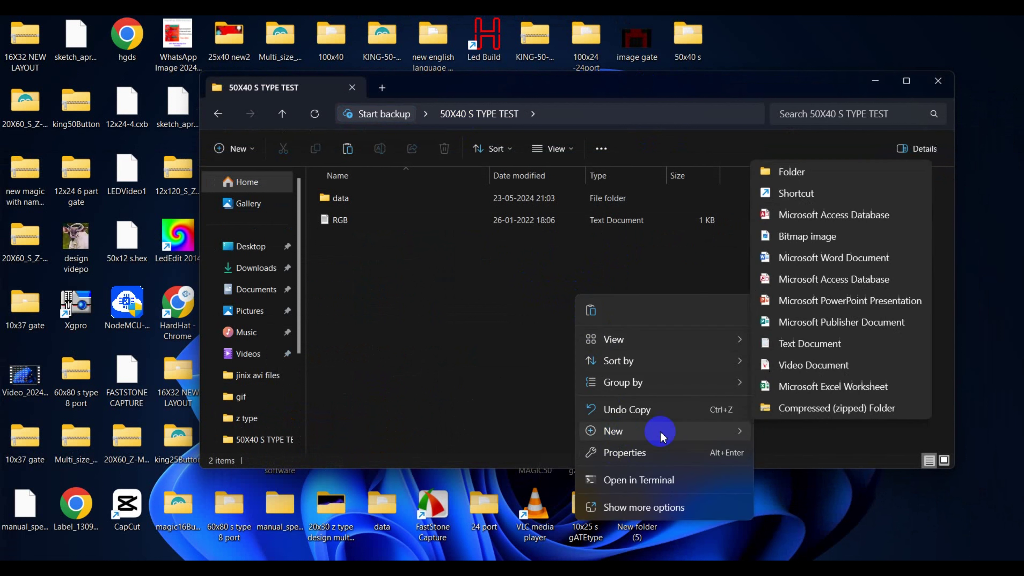
{"action": "left_click", "coordinate": [802, 349]}
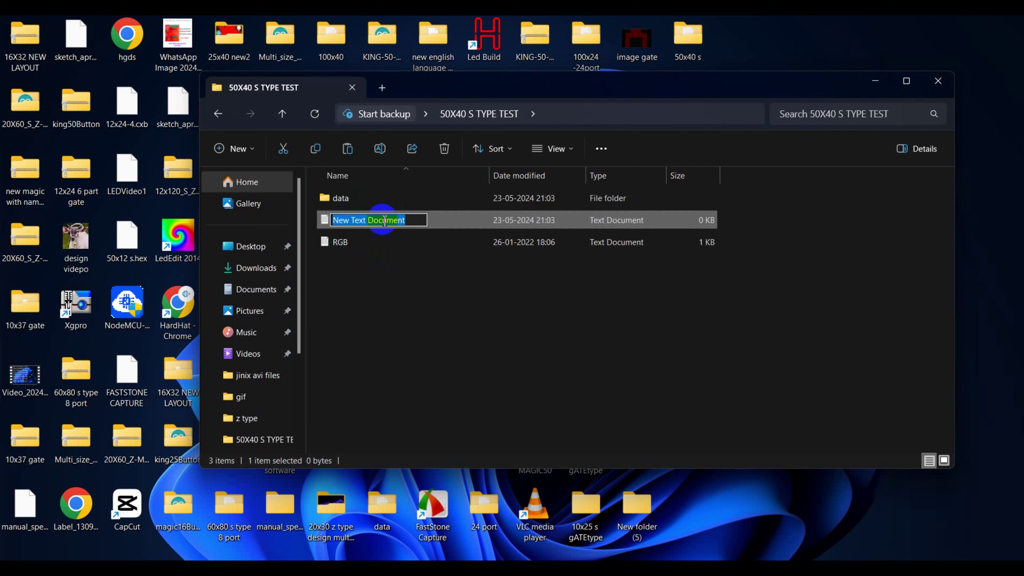
{"action": "left_click", "coordinate": [472, 235]}
{"action": "left_click", "coordinate": [471, 228]}
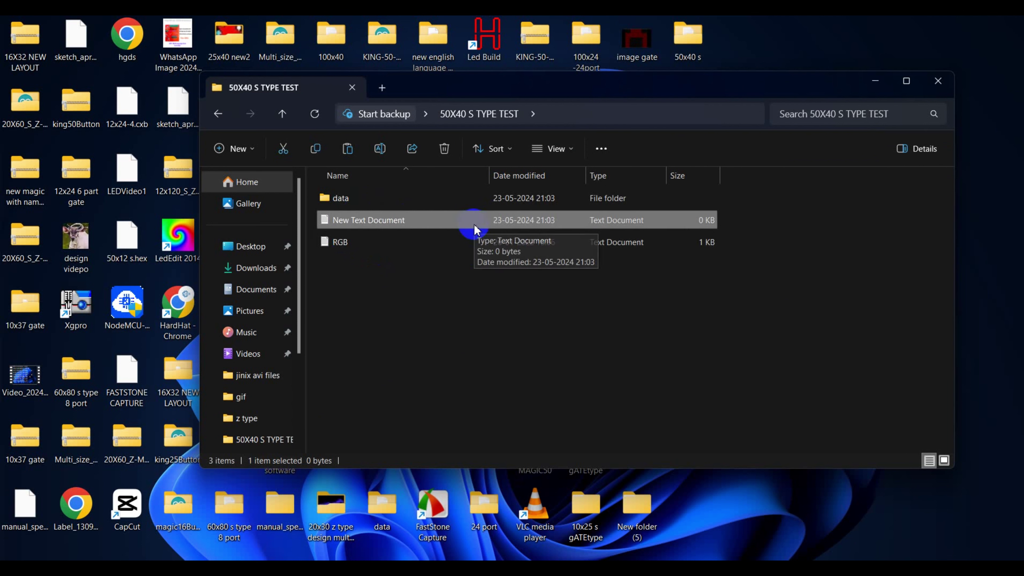
{"action": "key", "text": "Delete"}
Open the copied RGB text file and examine its two comma-separated values.
{"action": "left_click", "coordinate": [367, 219]}
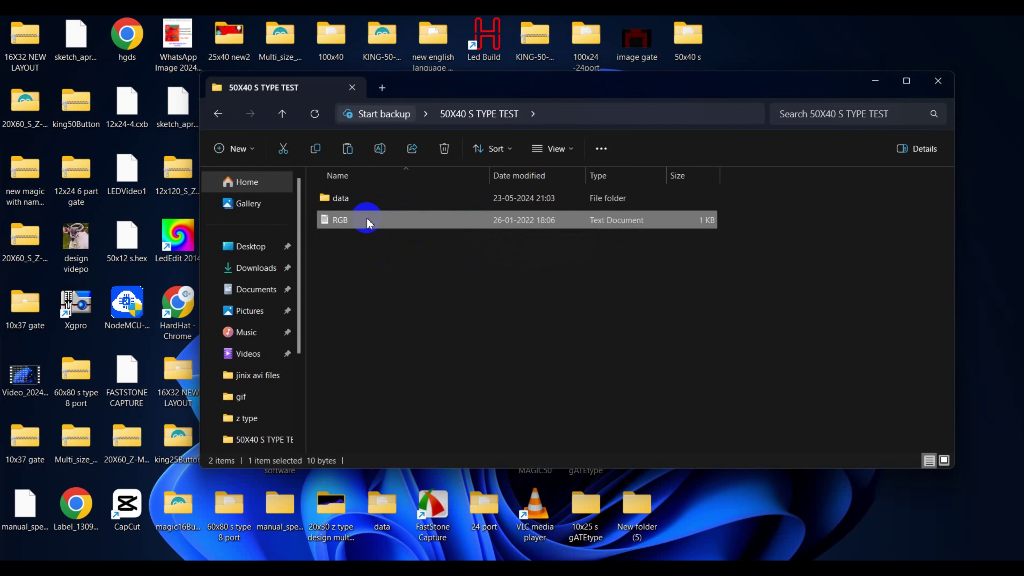
{"action": "double_click", "coordinate": [367, 220]}
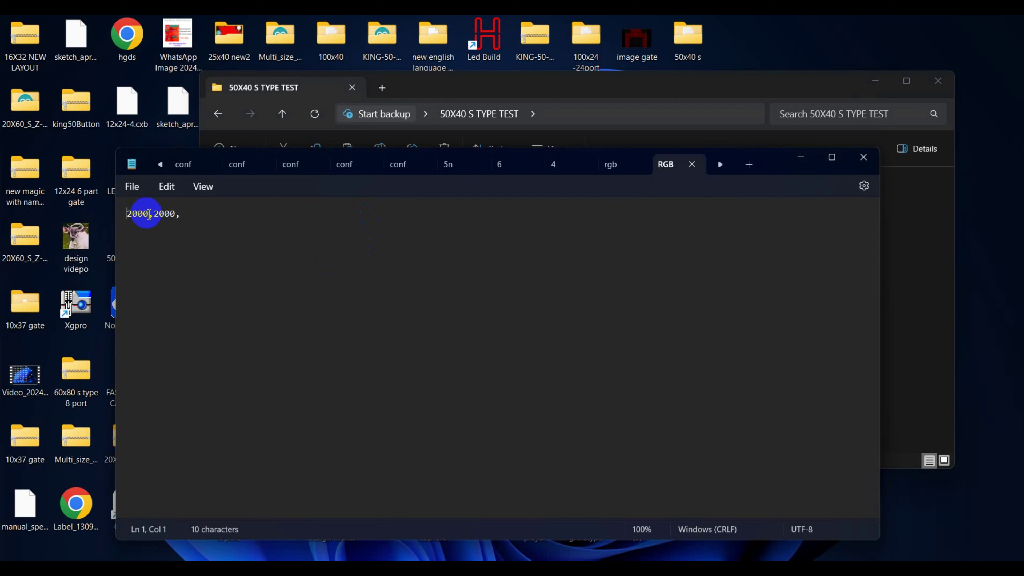
{"action": "mouse_move", "coordinate": [126, 213]}
{"action": "left_mouse_down"}
{"action": "mouse_move", "coordinate": [170, 213]}
{"action": "mouse_move", "coordinate": [129, 214]}
{"action": "left_mouse_up"}
{"action": "left_click", "coordinate": [174, 215]}
{"action": "left_click", "coordinate": [157, 236]}
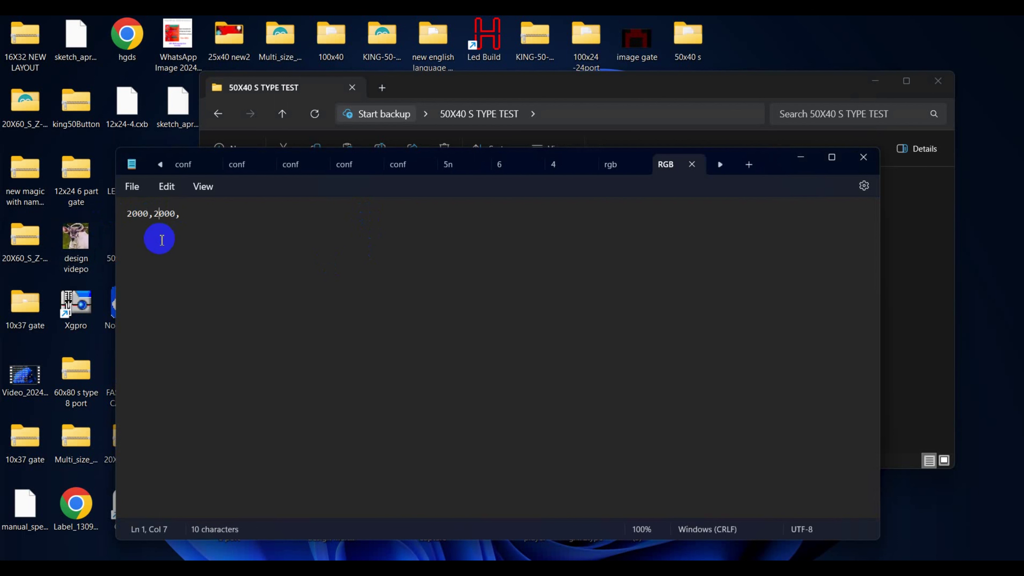
{"action": "double_click", "coordinate": [148, 213]}
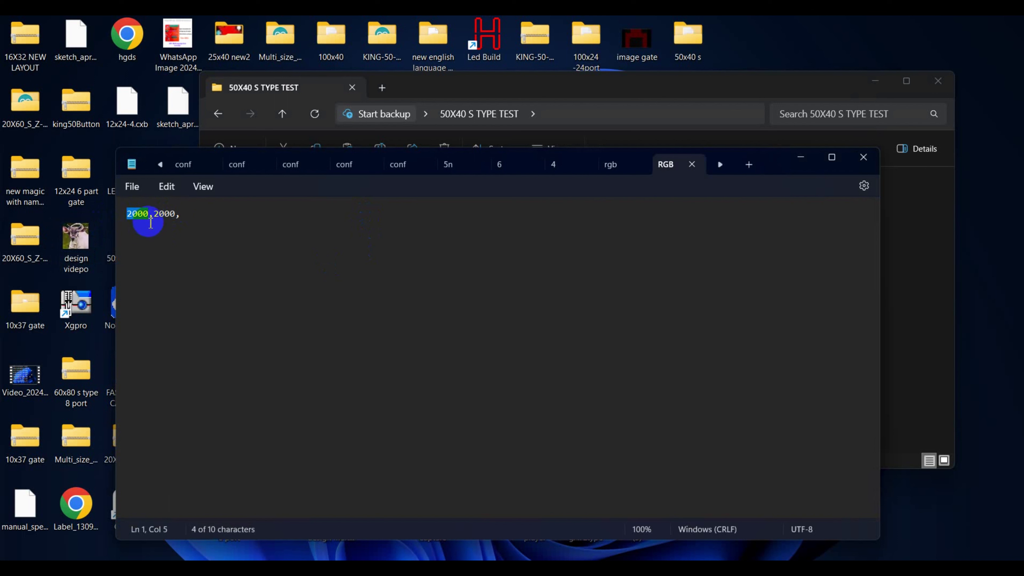
{"action": "left_click", "coordinate": [138, 214]}
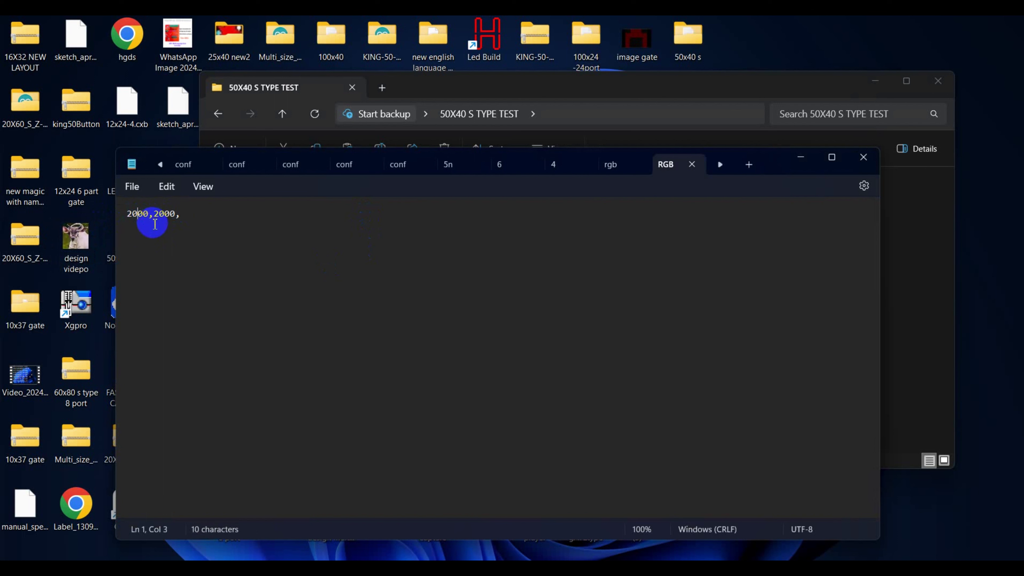
{"action": "double_click", "coordinate": [128, 213]}
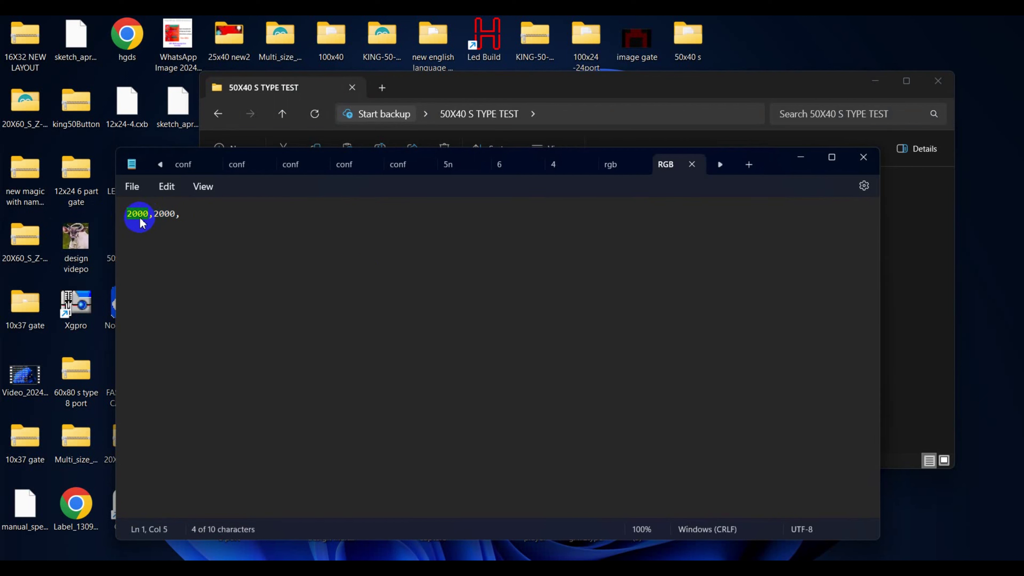
{"action": "double_click", "coordinate": [169, 216]}
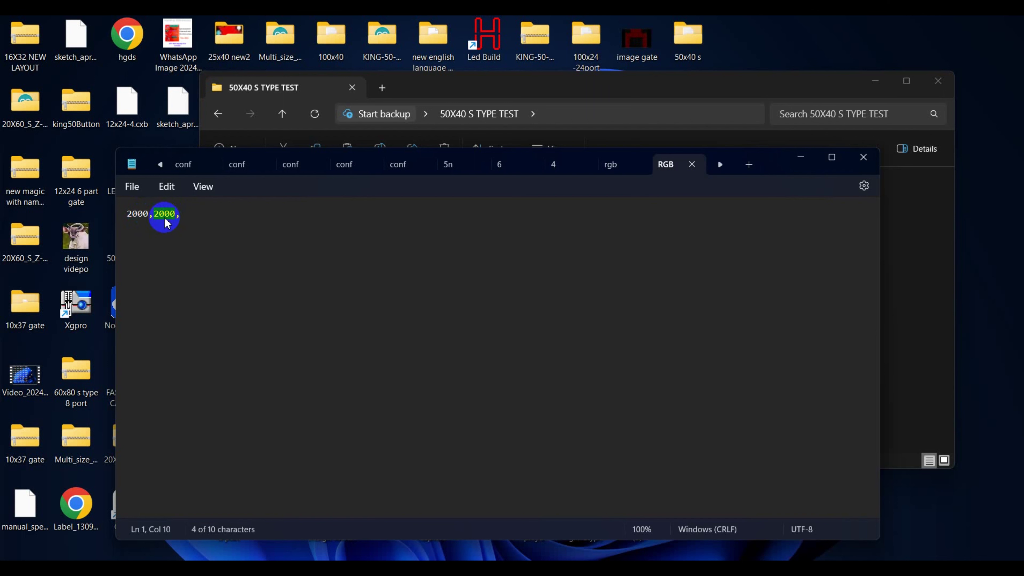
{"action": "left_click", "coordinate": [167, 214]}
{"action": "double_click", "coordinate": [168, 214]}
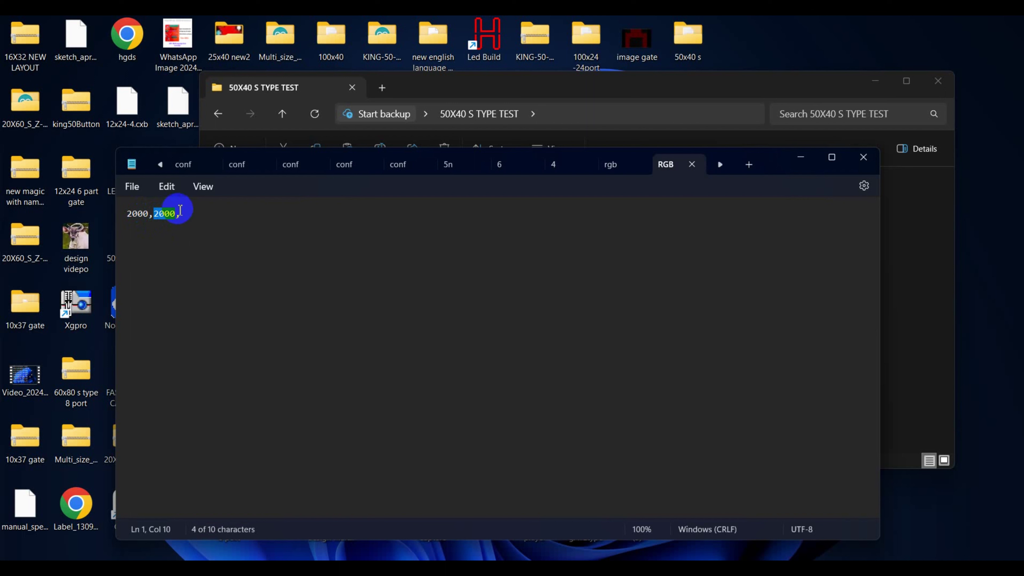
{"action": "key", "text": "ctrl+a"}
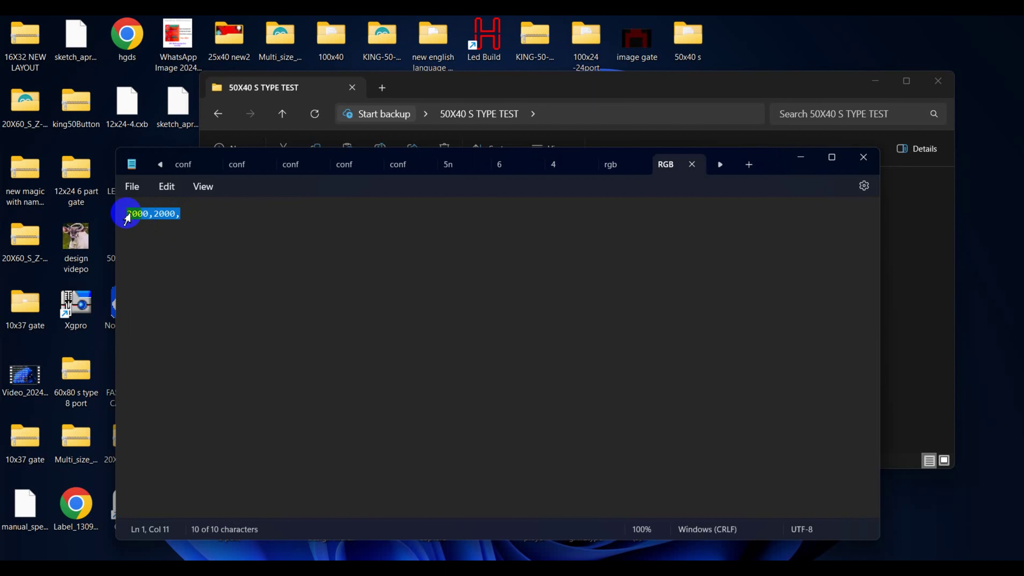
{"action": "left_click_drag", "start_coordinate": [128, 214], "coordinate": [150, 222]}
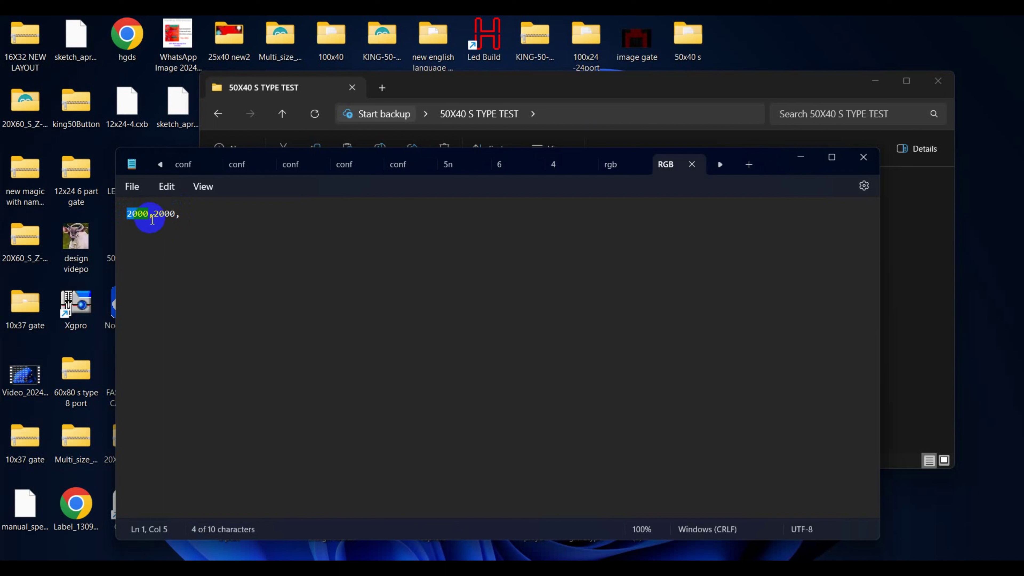
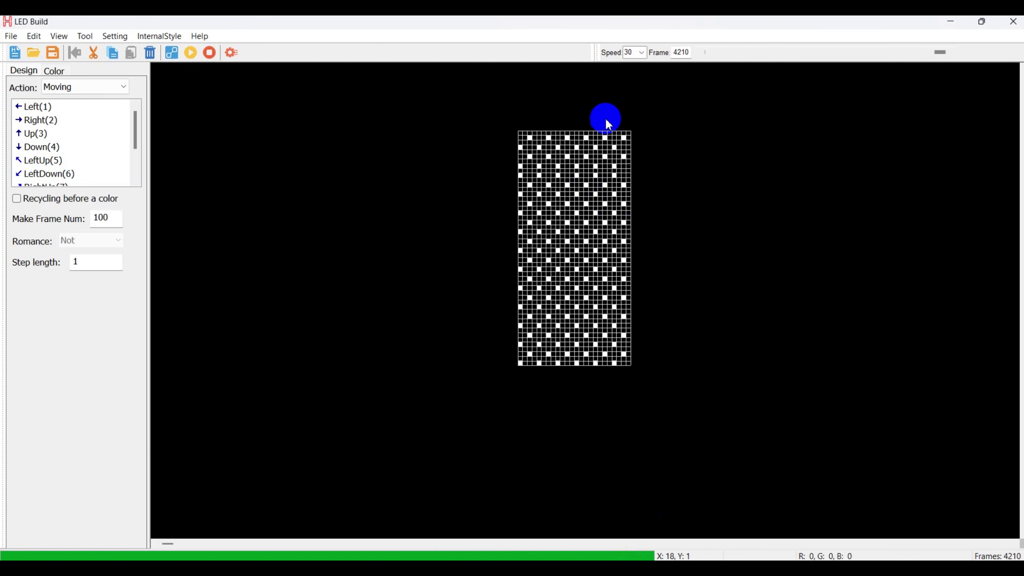
Switch to LED Build, play the animation on the enlarged LED grid, skip ahead to later frames, and stop playback.
{"action": "left_click", "coordinate": [191, 53]}
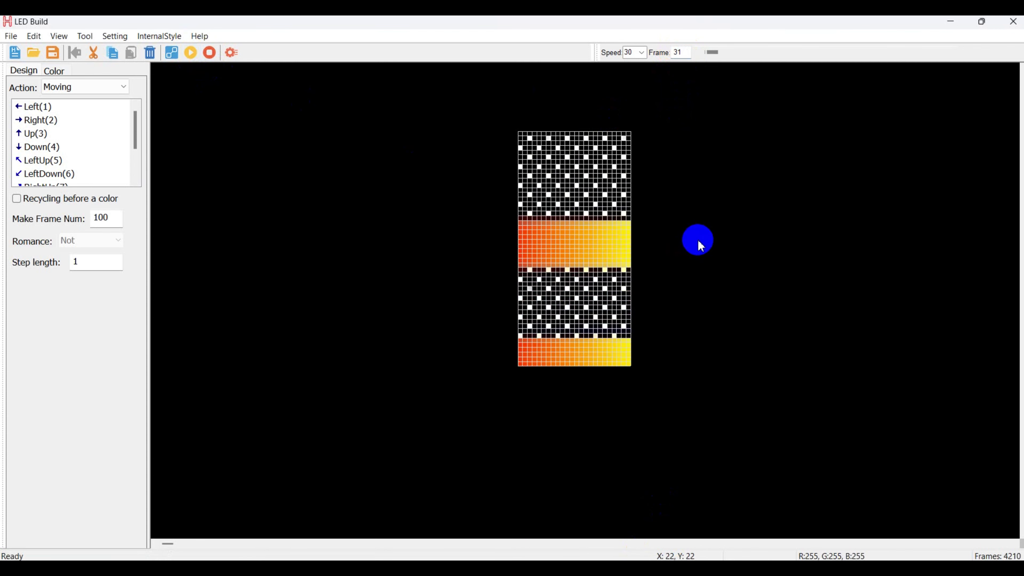
{"action": "scroll", "coordinate": [591, 311], "scroll_direction": "up", "scroll_amount": 1}
{"action": "scroll", "coordinate": [592, 311], "scroll_direction": "down", "scroll_amount": 1}
{"action": "scroll", "coordinate": [590, 307], "scroll_direction": "up", "scroll_amount": 1}
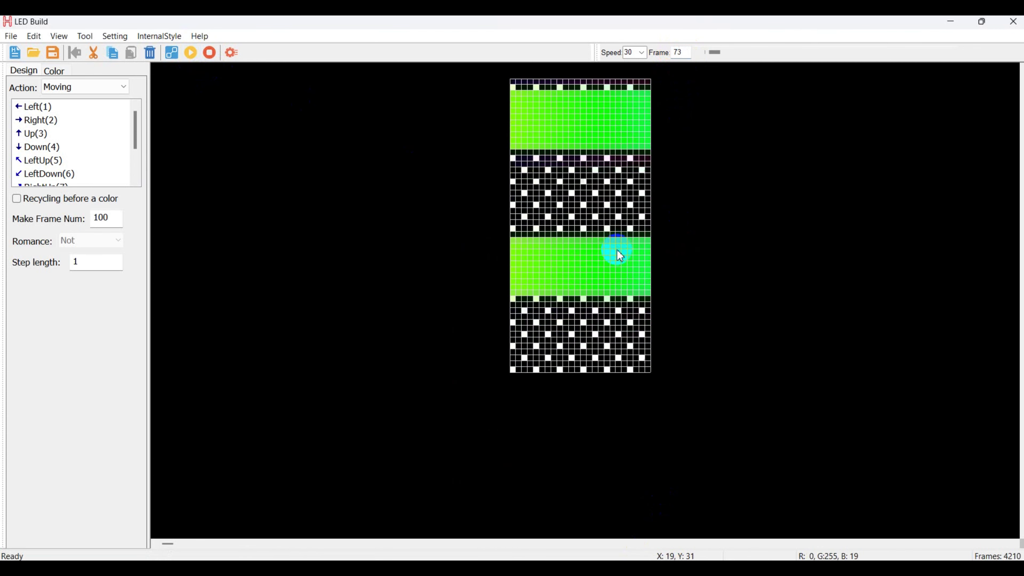
{"action": "scroll", "coordinate": [592, 310], "scroll_direction": "down", "scroll_amount": 1}
{"action": "scroll", "coordinate": [590, 306], "scroll_direction": "up", "scroll_amount": 3}
{"action": "scroll", "coordinate": [590, 304], "scroll_direction": "down", "scroll_amount": 1}
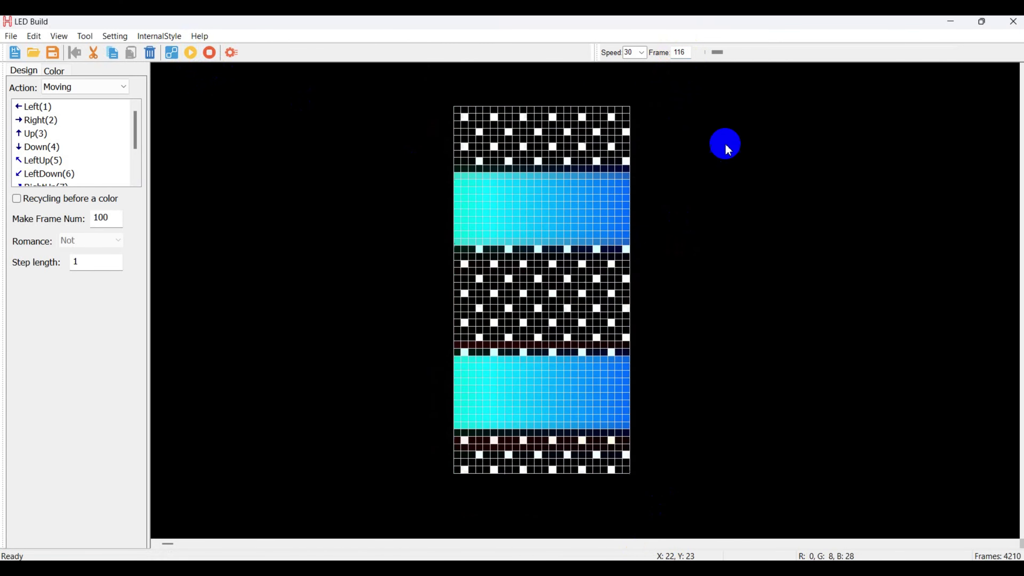
{"action": "left_click_drag", "start_coordinate": [715, 53], "coordinate": [812, 68]}
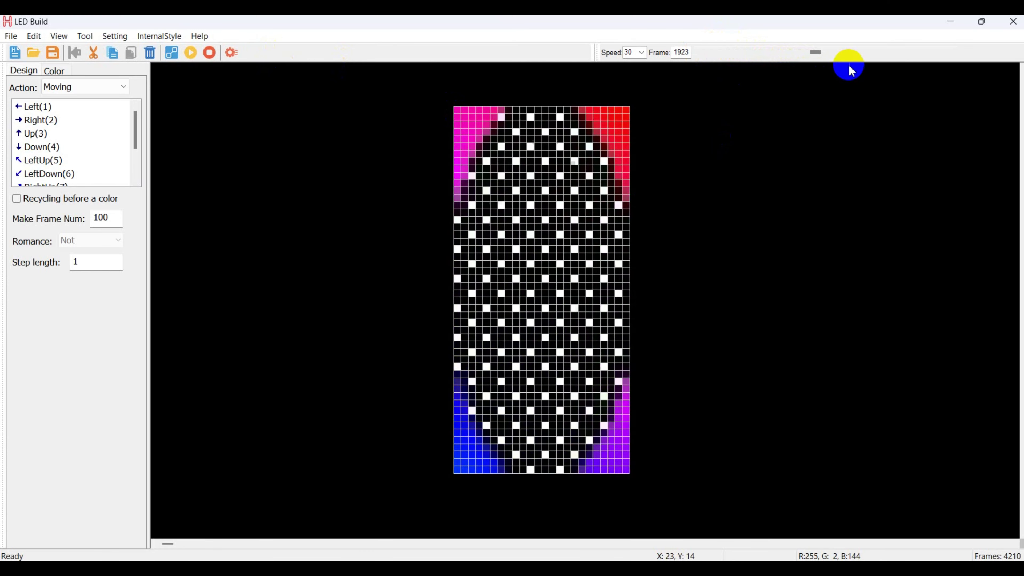
{"action": "left_click_drag", "start_coordinate": [821, 53], "coordinate": [921, 66]}
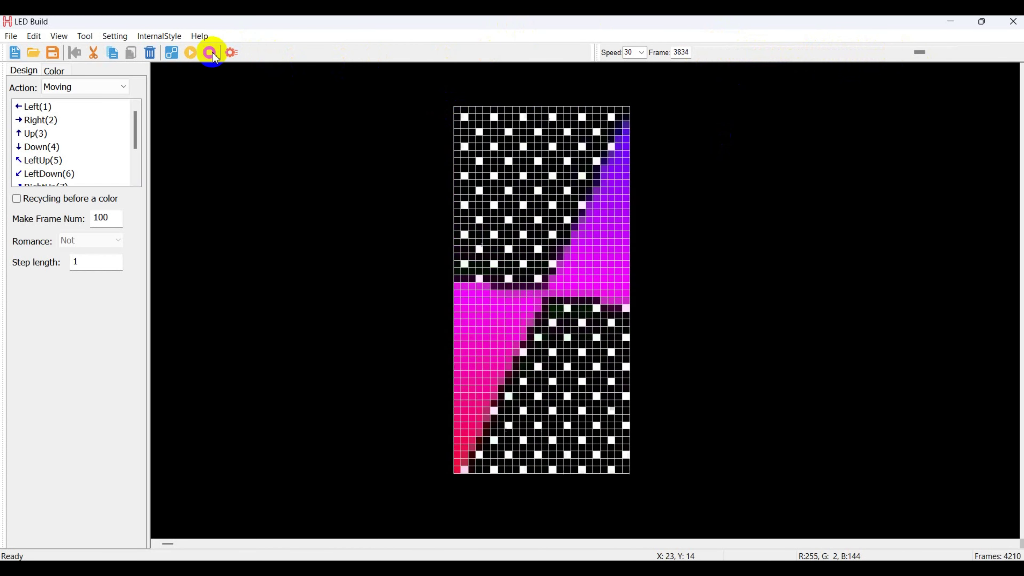
{"action": "left_click", "coordinate": [921, 52]}
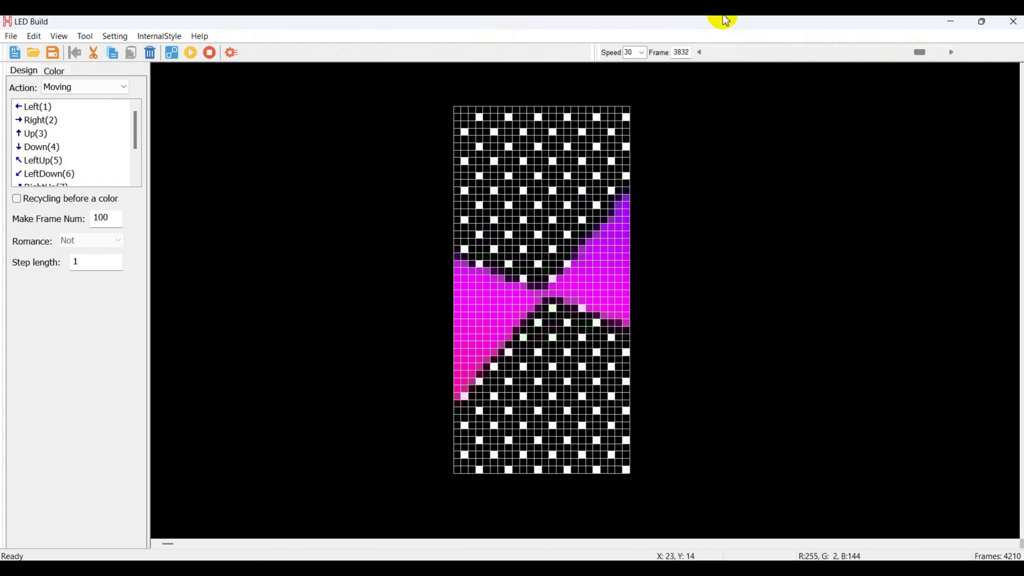
Start exporting the animation as controller data, covering frames 1 to 4210.
{"action": "left_click", "coordinate": [7, 38]}
{"action": "left_click", "coordinate": [63, 152]}
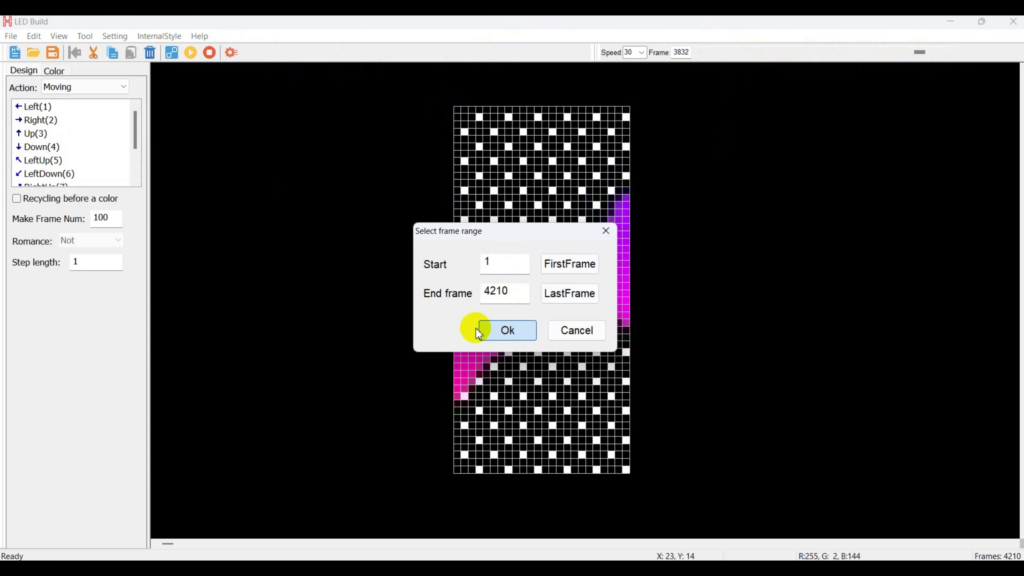
{"action": "left_click", "coordinate": [489, 329]}
{"action": "scroll", "coordinate": [171, 210], "scroll_direction": "up", "scroll_amount": 5}
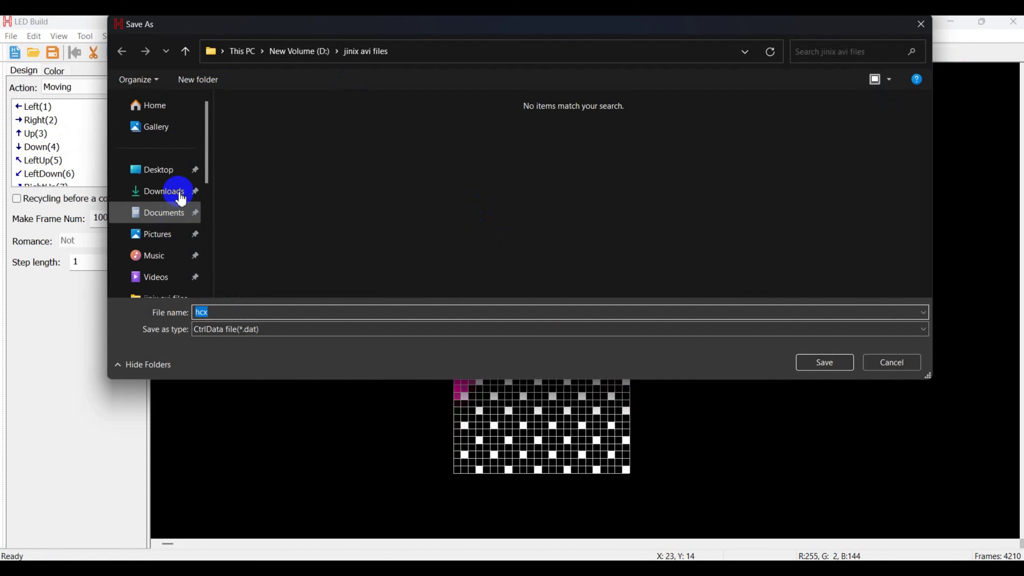
Create a Desktop folder named 50x24-24 port test and open it as the save location.
{"action": "left_click", "coordinate": [177, 175]}
{"action": "left_click", "coordinate": [198, 79]}
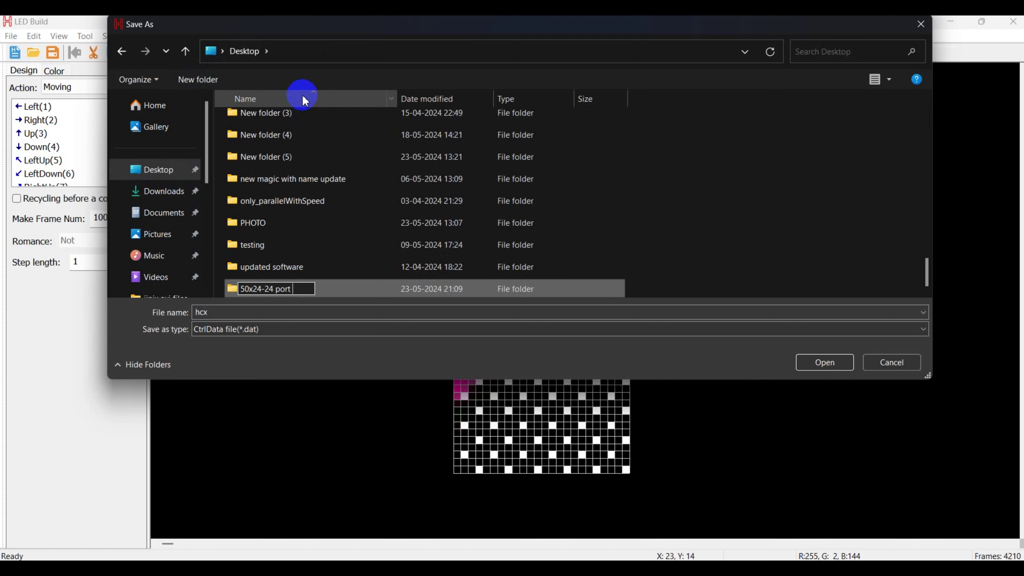
{"action": "type", "text": "test"}
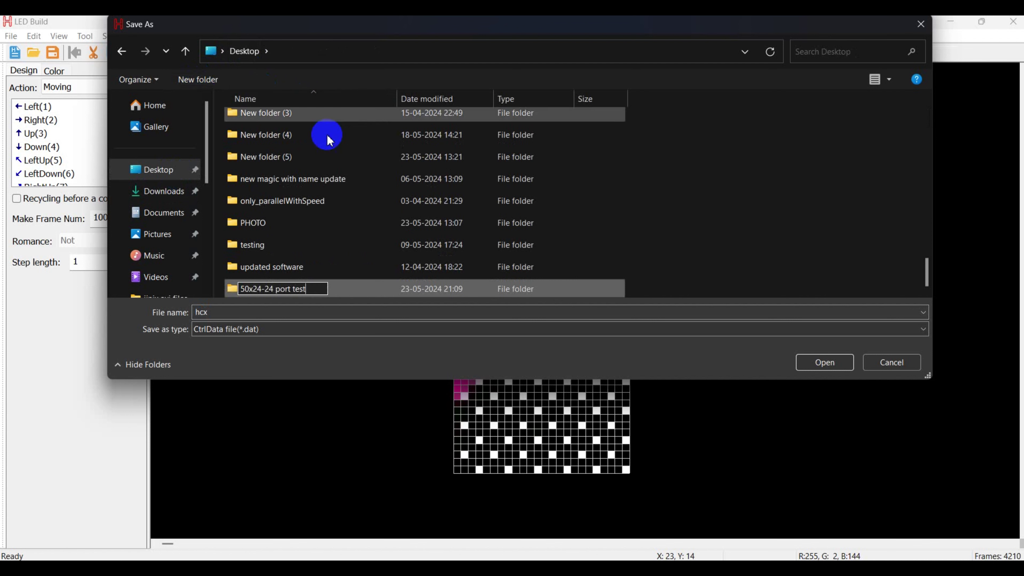
{"action": "double_click", "coordinate": [407, 289]}
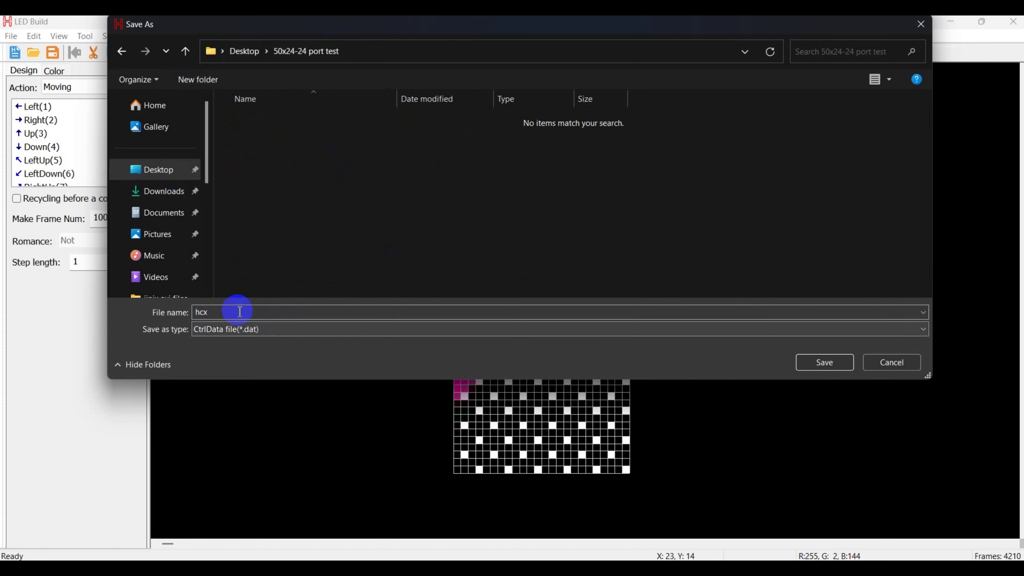
Save the controller data file as hcx in DAT format and dismiss the completion message.
{"action": "double_click", "coordinate": [197, 312]}
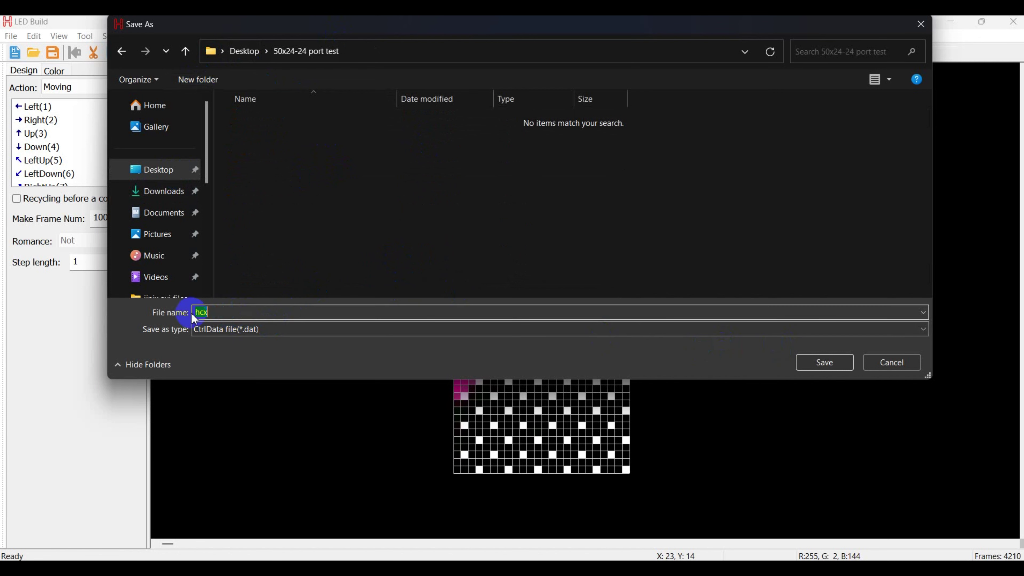
{"action": "left_click", "coordinate": [825, 363]}
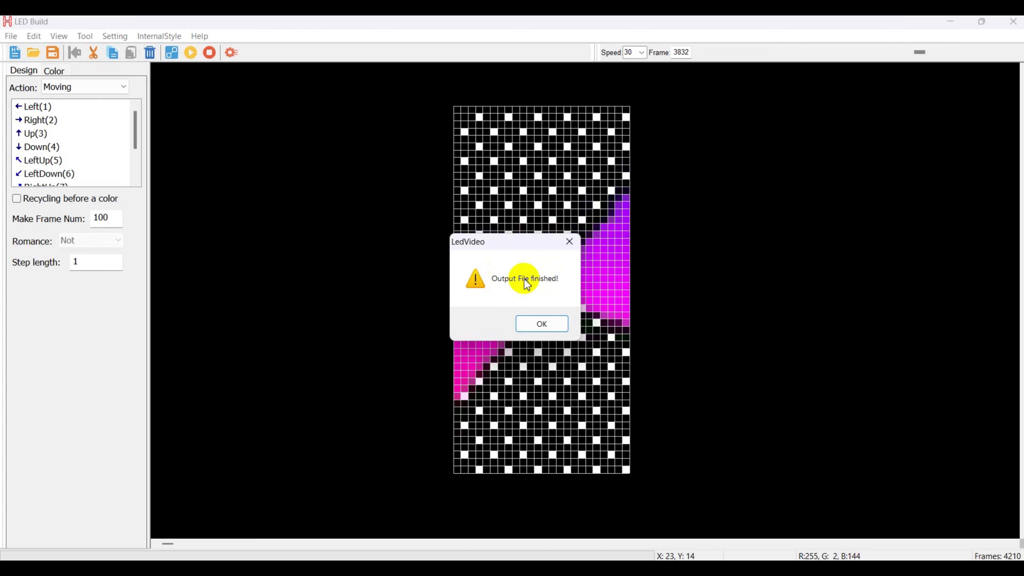
{"action": "left_click", "coordinate": [551, 329]}
Minimise LED Build, open the 50x24-24 port test folder on the Desktop, and create a subfolder named data.
{"action": "left_click", "coordinate": [958, 25]}
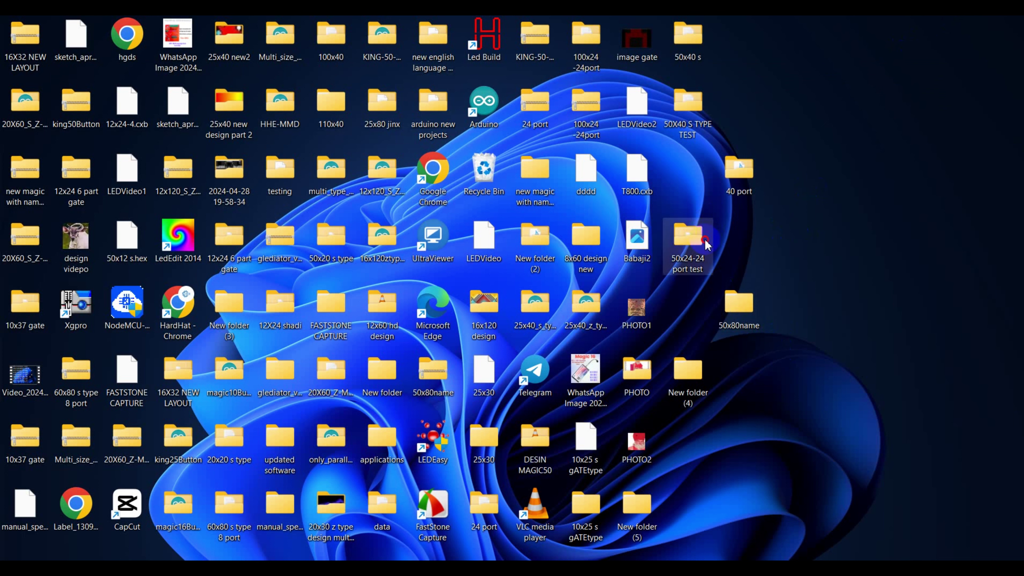
{"action": "double_click", "coordinate": [705, 242]}
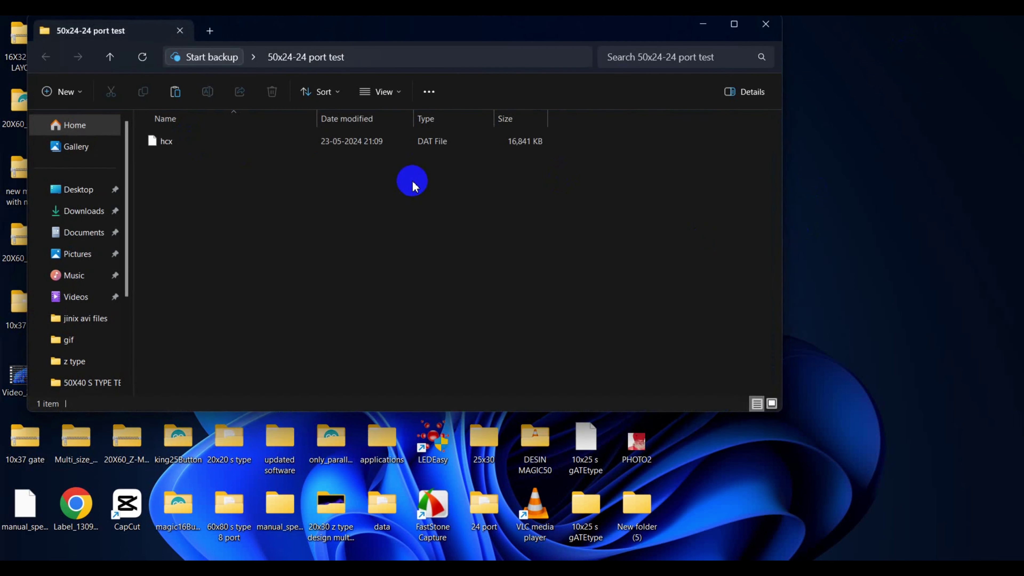
{"action": "right_click", "coordinate": [405, 258]}
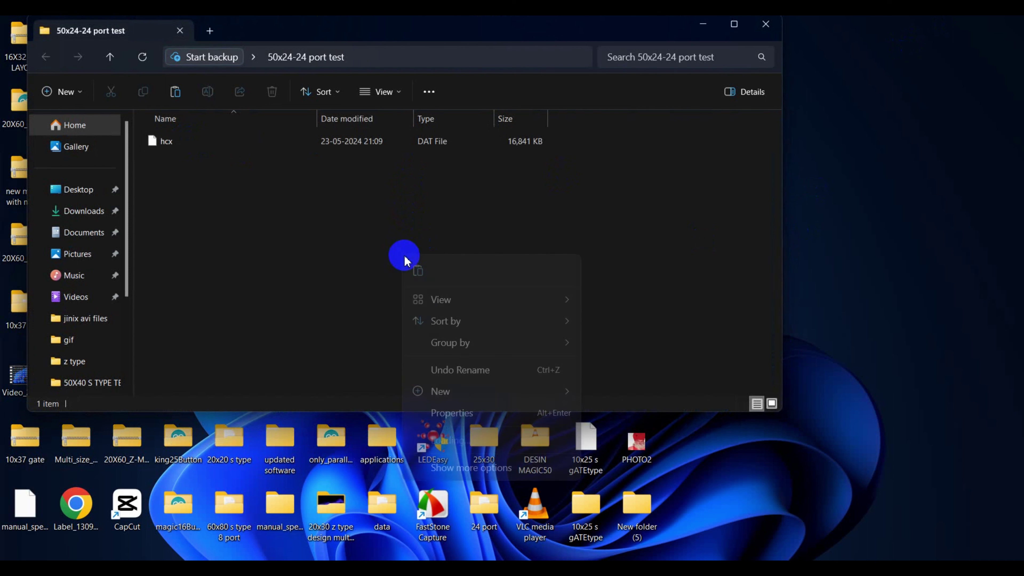
{"action": "mouse_move", "coordinate": [428, 391]}
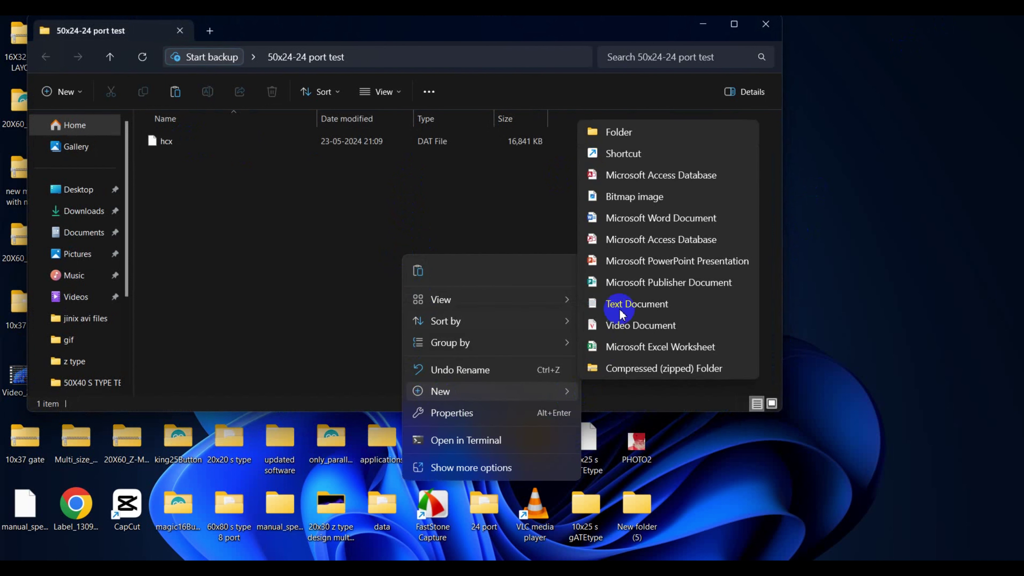
{"action": "left_click", "coordinate": [601, 131]}
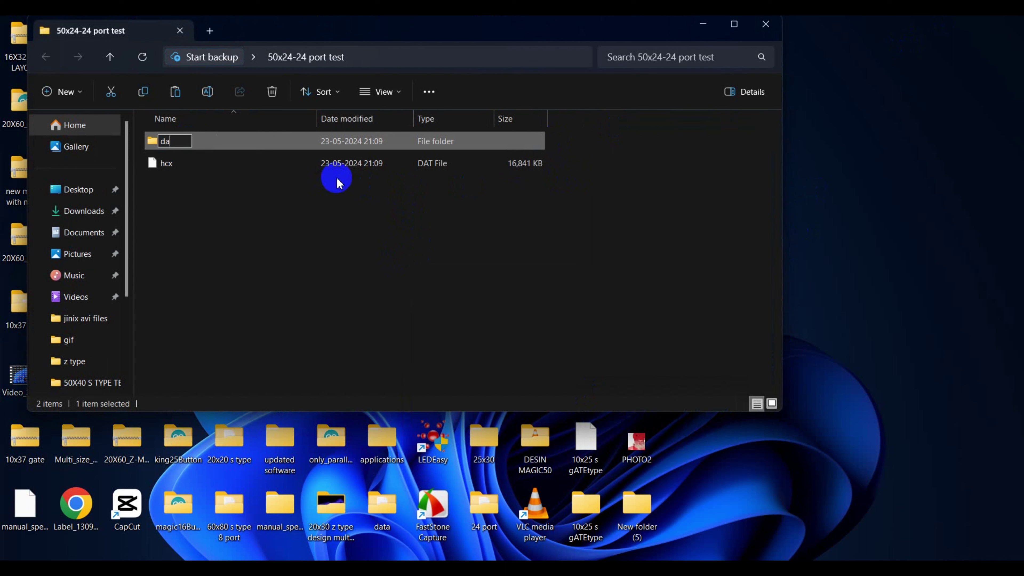
{"action": "left_click", "coordinate": [336, 218]}
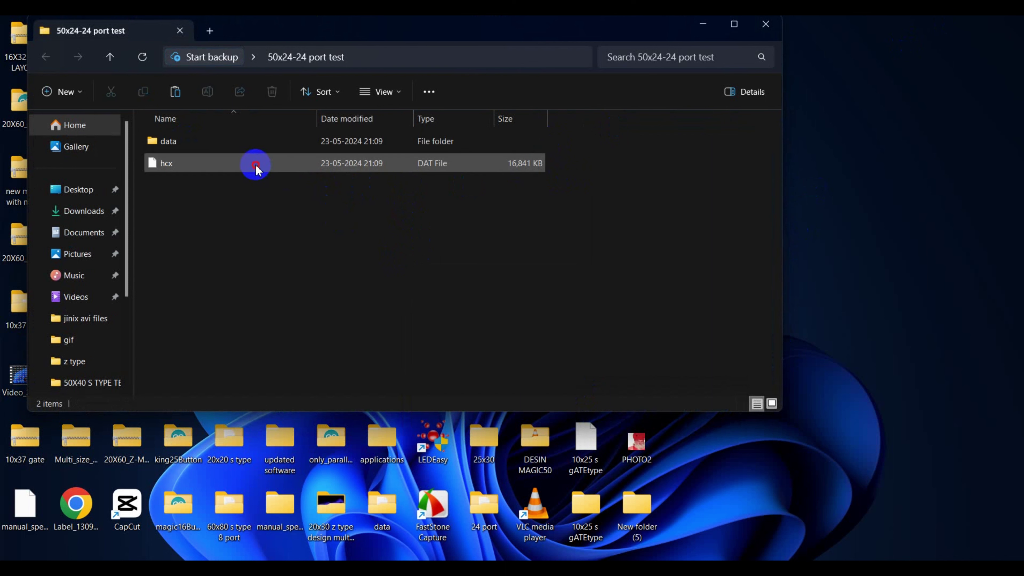
Move the hcx DAT file into the data subfolder, check it there, and return to the parent folder.
{"action": "left_click_drag", "start_coordinate": [257, 169], "coordinate": [291, 142]}
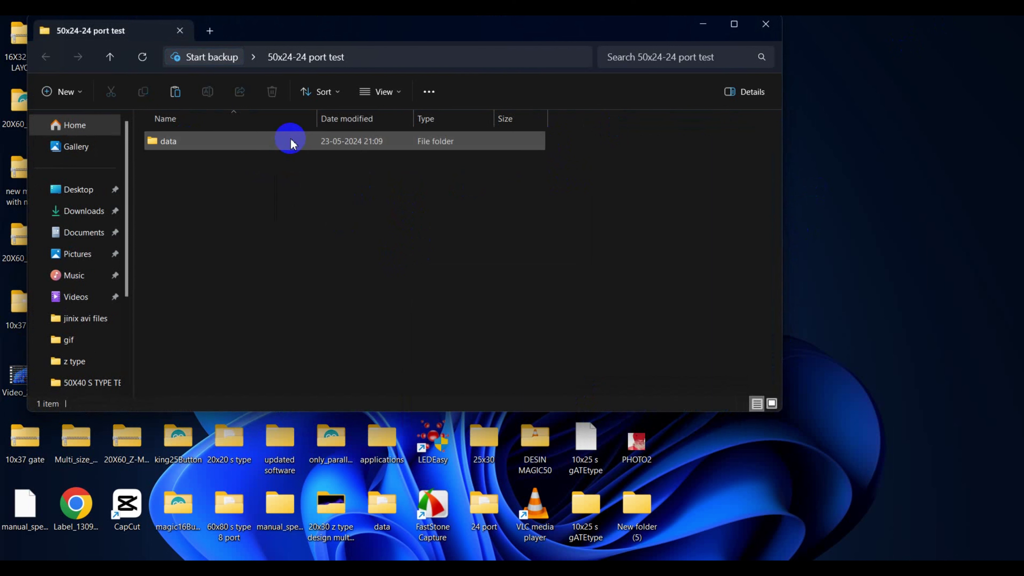
{"action": "double_click", "coordinate": [291, 142]}
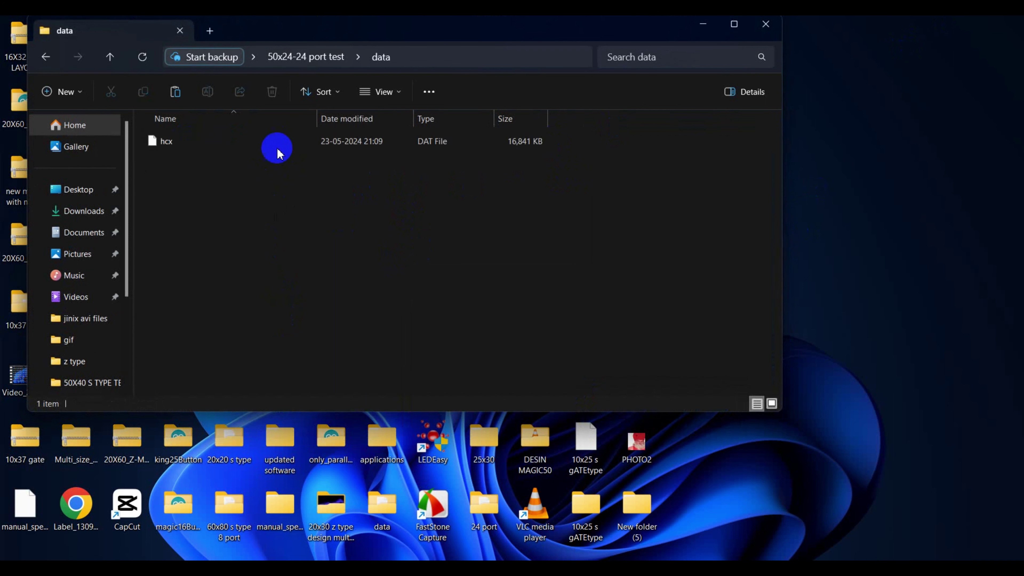
{"action": "left_click", "coordinate": [325, 56]}
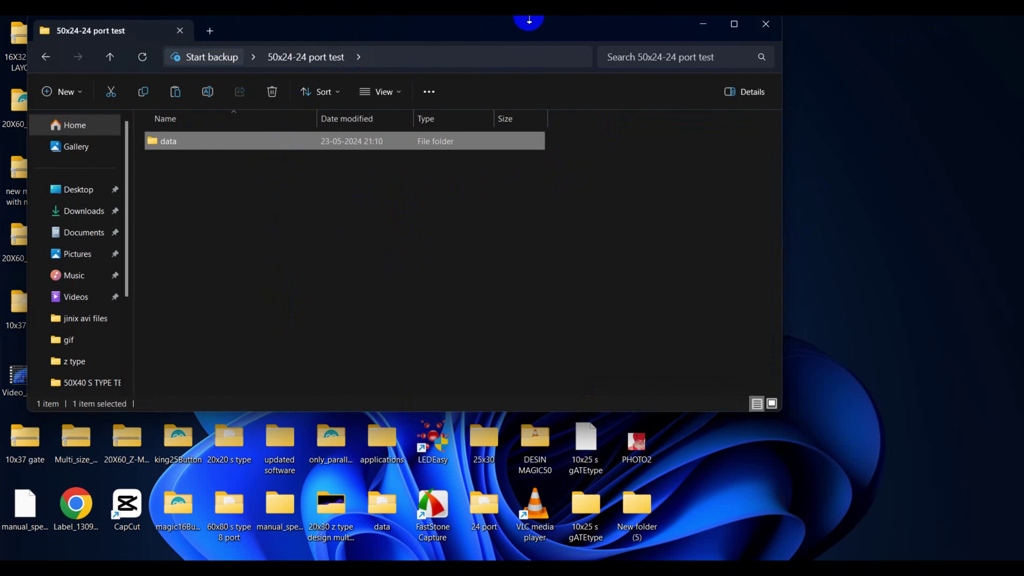
Copy the rgb text file from the Desktop's 24 port folder into the 50x24-24 port test folder, repositioning the windows.
{"action": "left_click_drag", "start_coordinate": [548, 27], "coordinate": [359, 92]}
{"action": "left_click", "coordinate": [636, 324]}
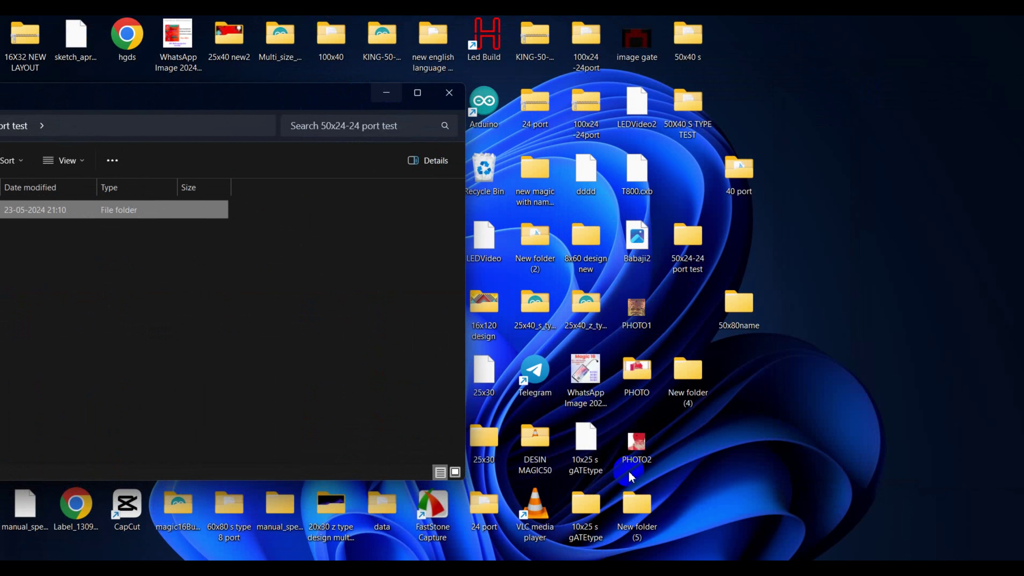
{"action": "double_click", "coordinate": [484, 506]}
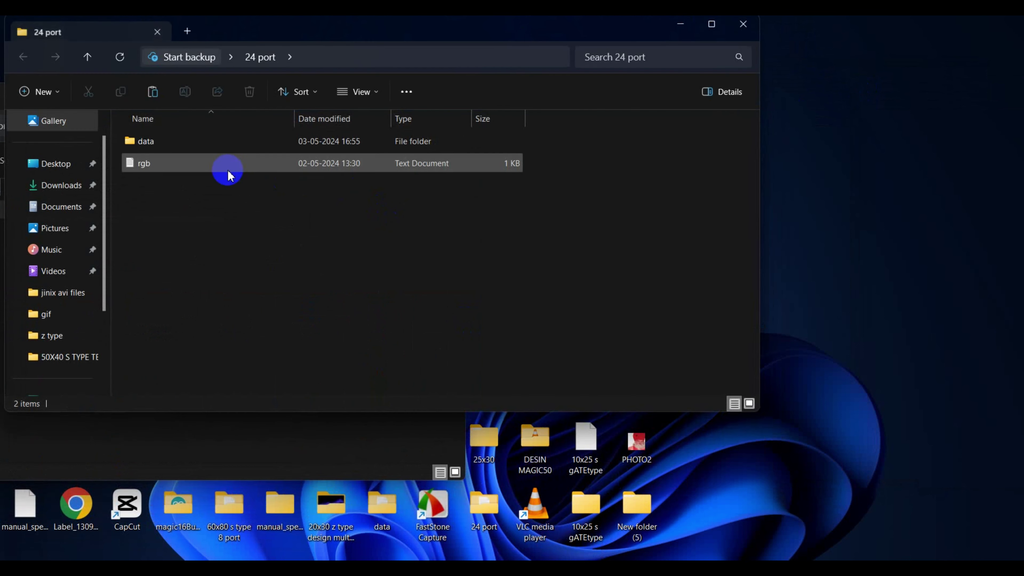
{"action": "left_click", "coordinate": [171, 170]}
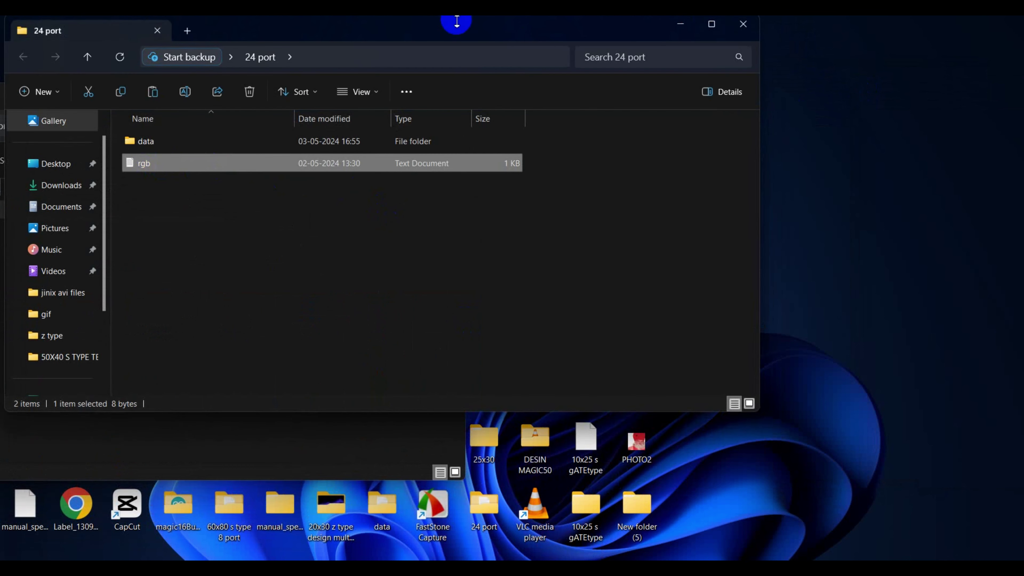
{"action": "left_click_drag", "start_coordinate": [434, 32], "coordinate": [690, 64]}
{"action": "left_click", "coordinate": [469, 193]}
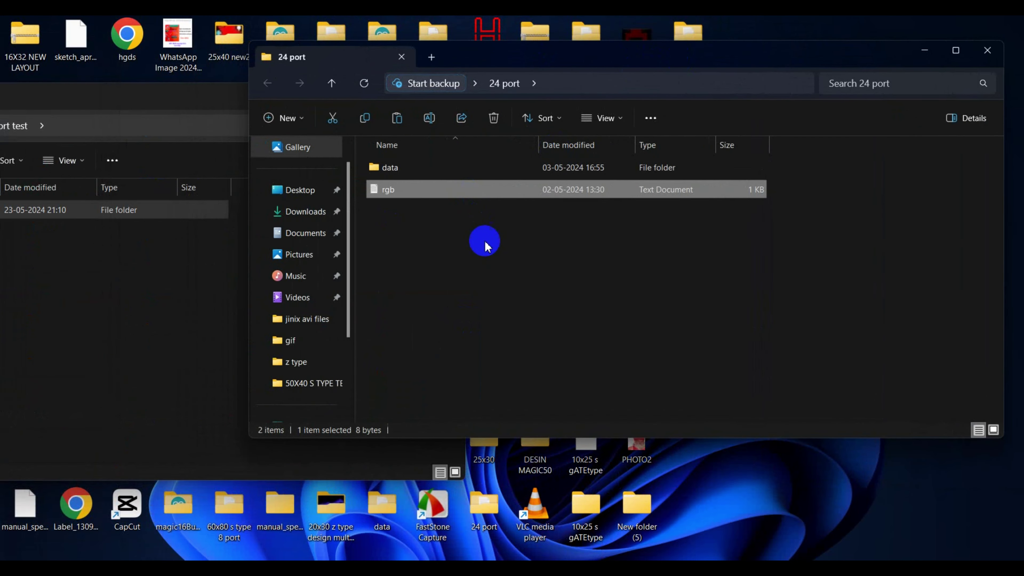
{"action": "right_click", "coordinate": [471, 195]}
{"action": "key", "text": "Escape"}
{"action": "left_click", "coordinate": [185, 300]}
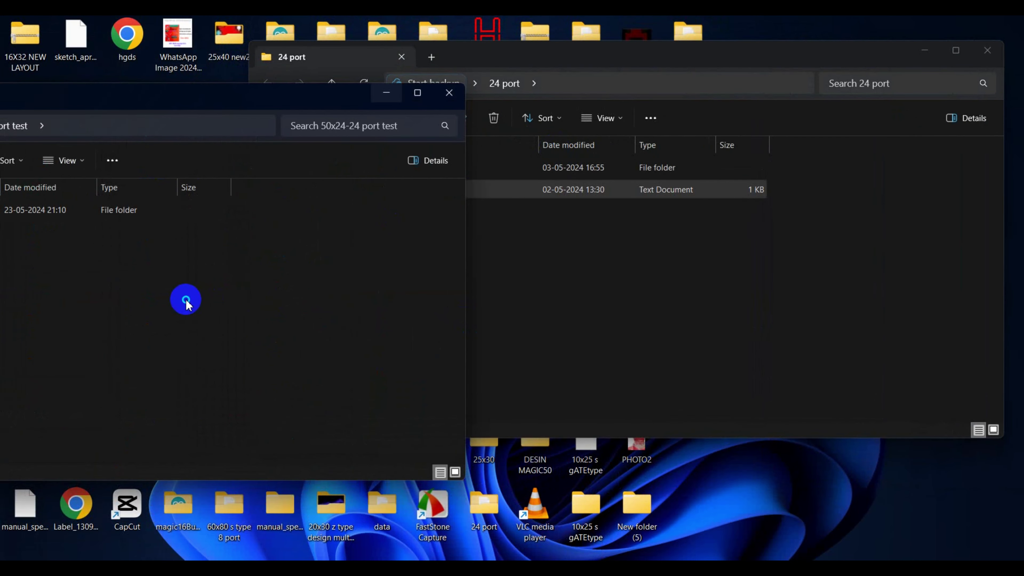
{"action": "right_click", "coordinate": [185, 299]}
{"action": "left_click", "coordinate": [214, 301]}
{"action": "left_click_drag", "start_coordinate": [226, 100], "coordinate": [689, 88]}
Open the copied rgb text file, examine its first value, and close the file.
{"action": "double_click", "coordinate": [381, 221]}
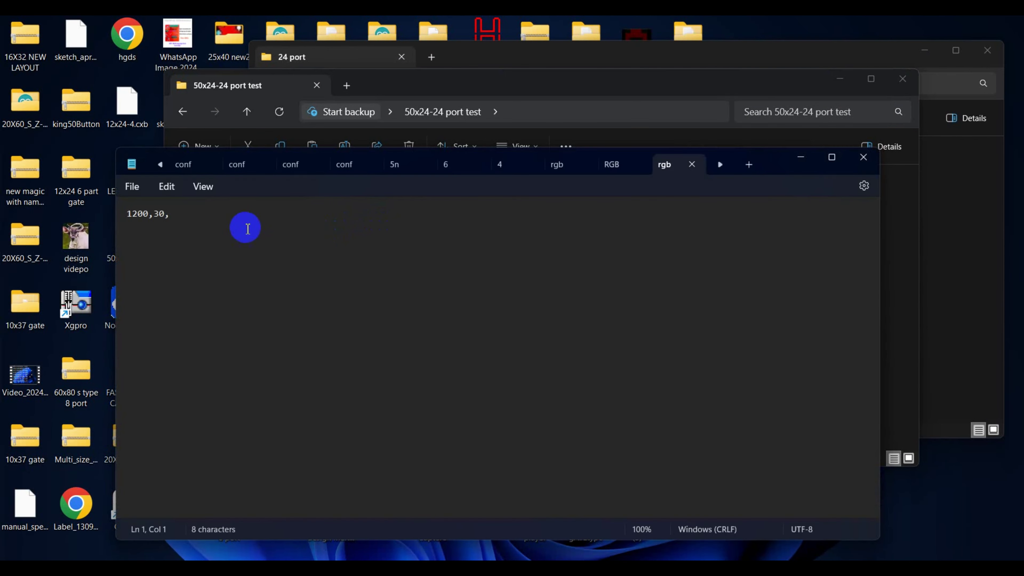
{"action": "double_click", "coordinate": [148, 216]}
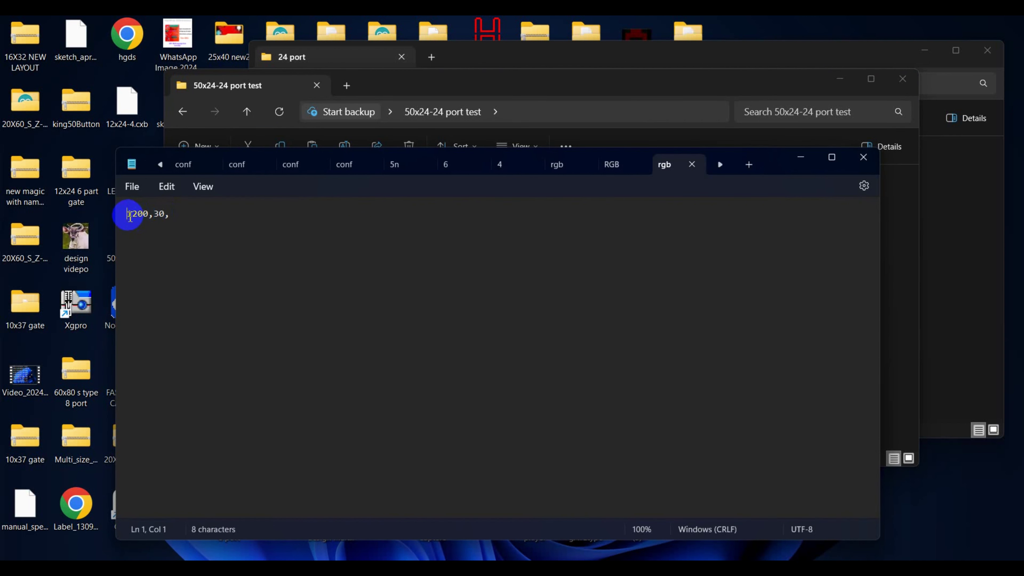
{"action": "left_click_drag", "start_coordinate": [132, 214], "coordinate": [147, 215]}
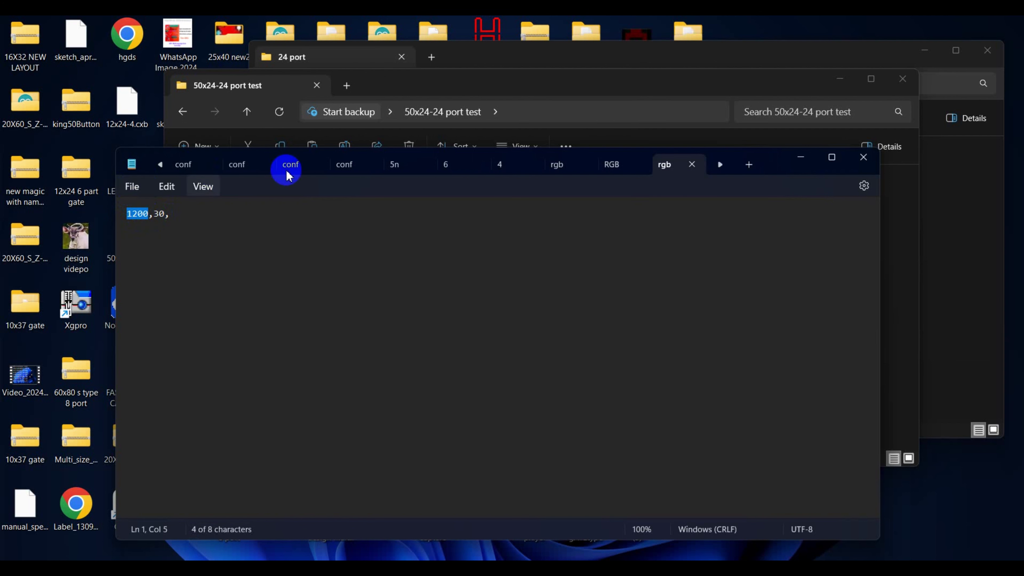
{"action": "left_click", "coordinate": [856, 164]}
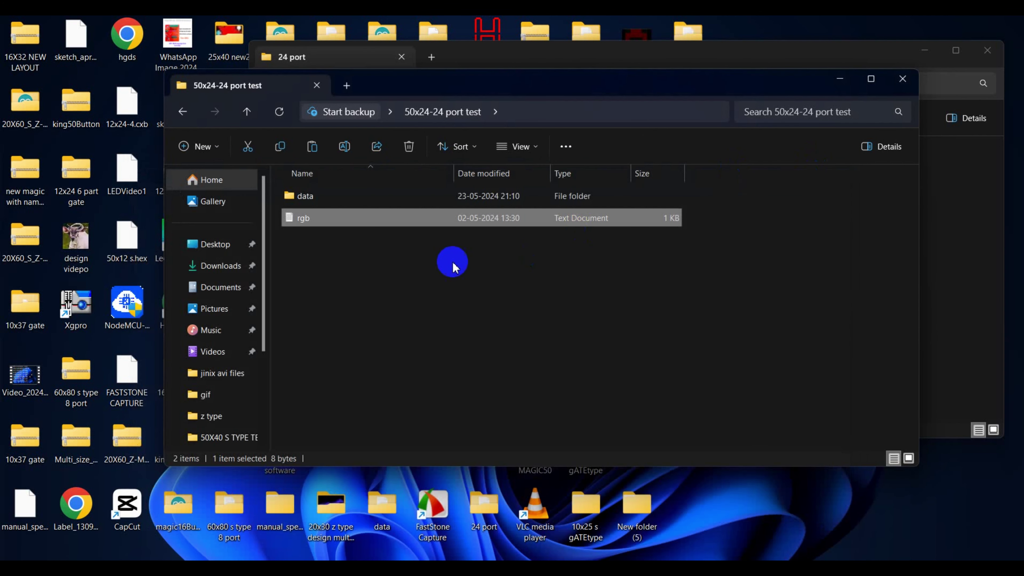
Check the rgb file and the data subfolder's contents in 50x24-24 port test, and minimise the folder window.
{"action": "left_click", "coordinate": [470, 241]}
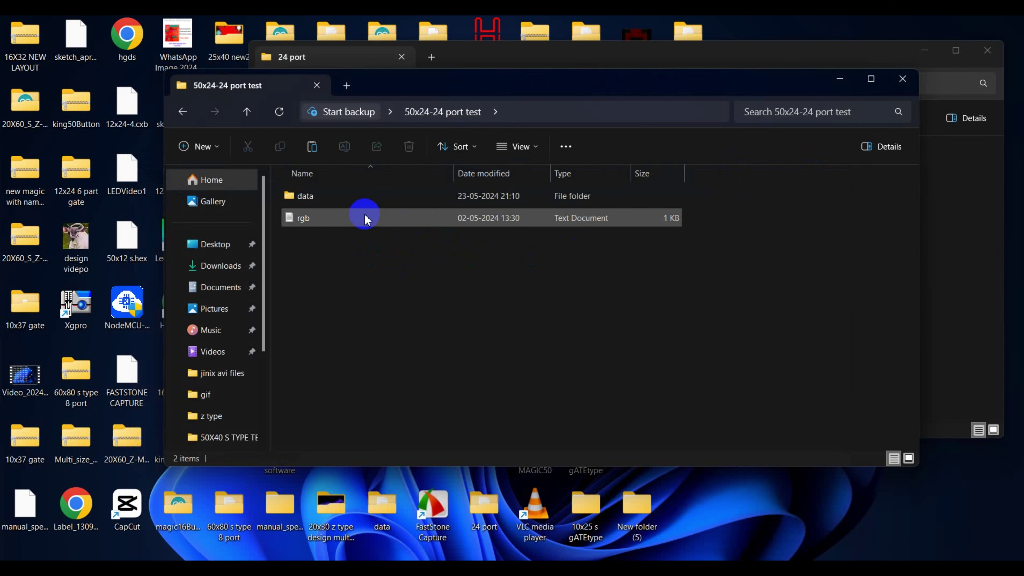
{"action": "left_click", "coordinate": [304, 223]}
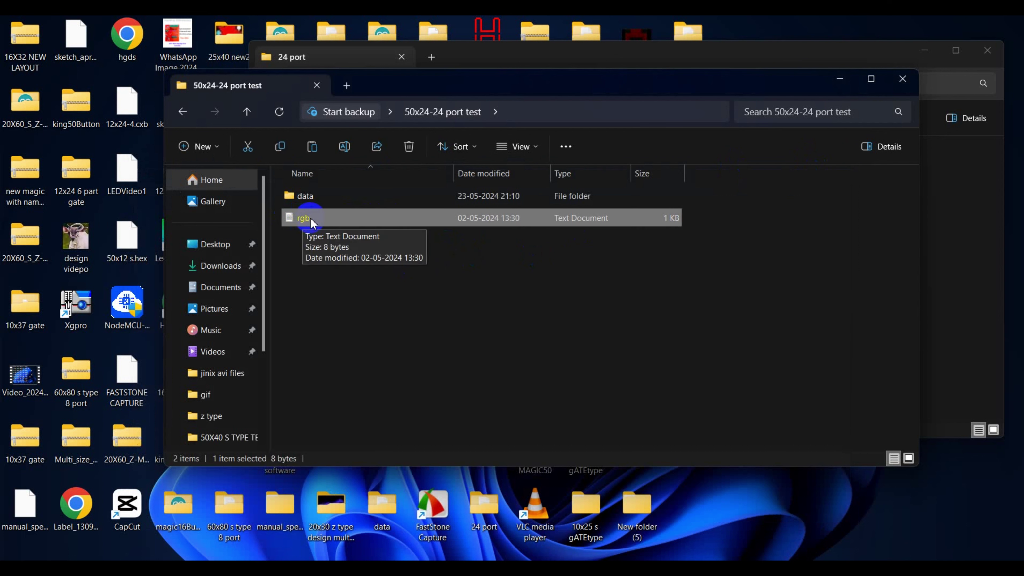
{"action": "left_click", "coordinate": [512, 322]}
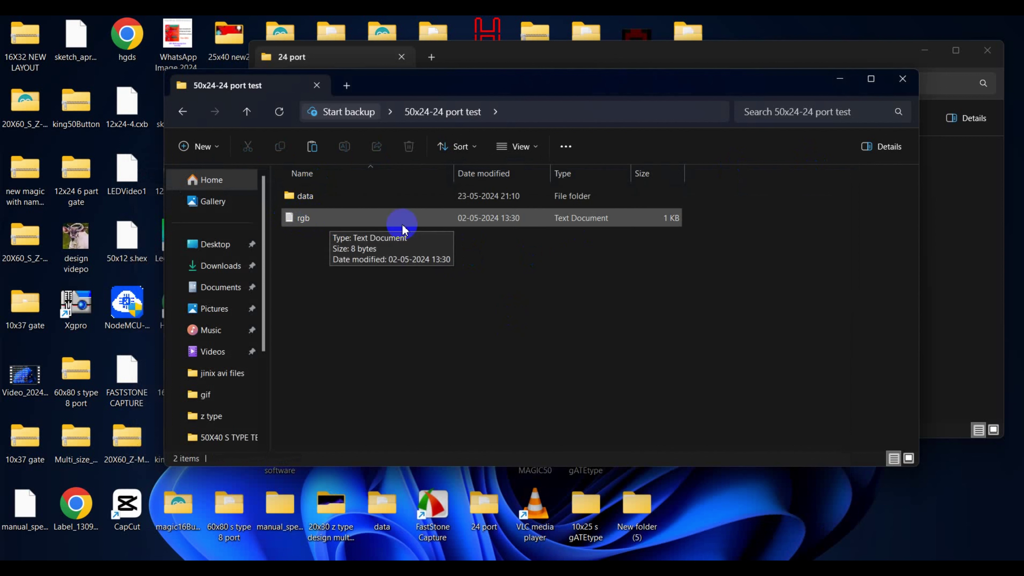
{"action": "left_click_drag", "start_coordinate": [327, 256], "coordinate": [336, 183]}
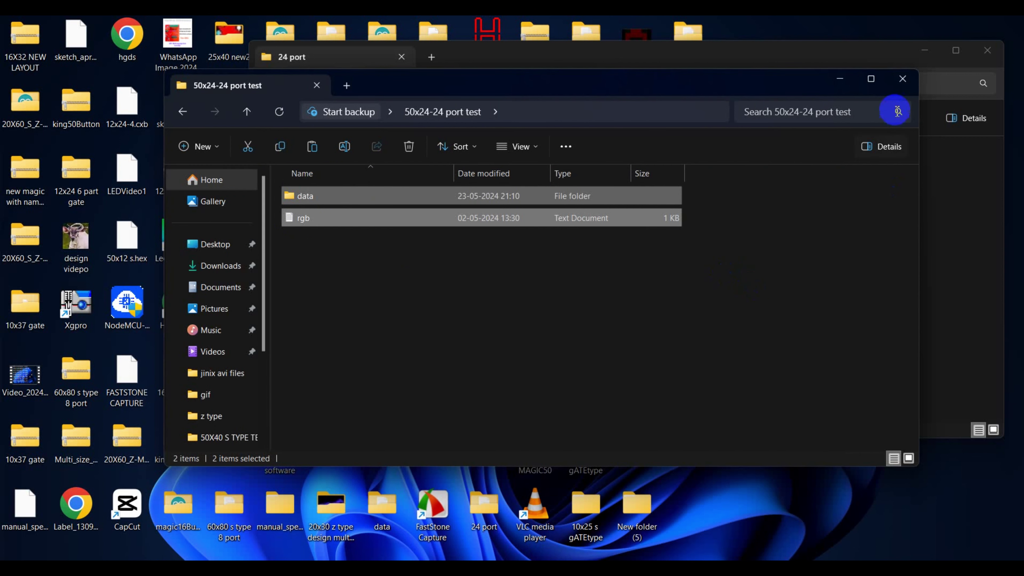
{"action": "double_click", "coordinate": [536, 197]}
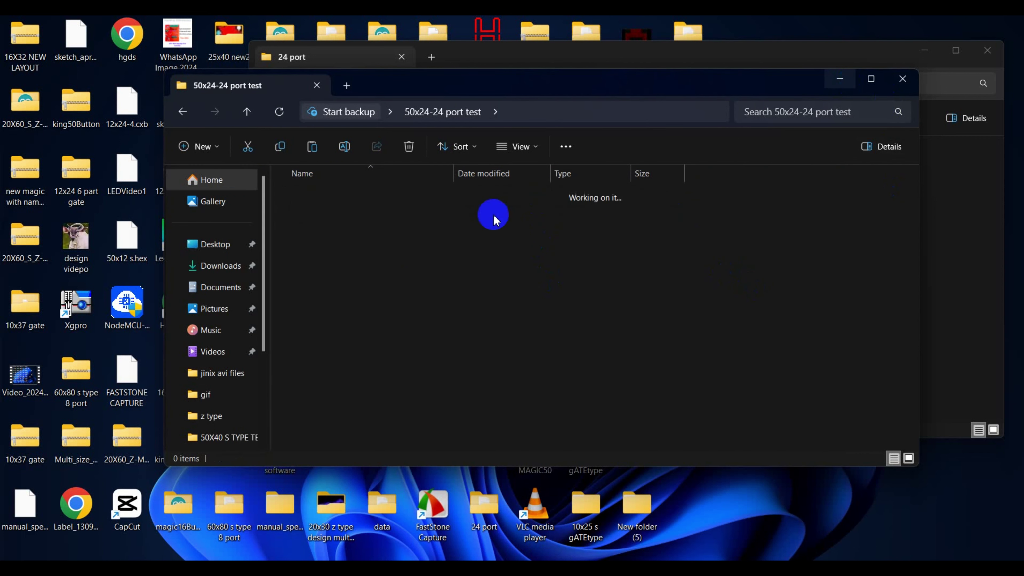
{"action": "left_click", "coordinate": [490, 200]}
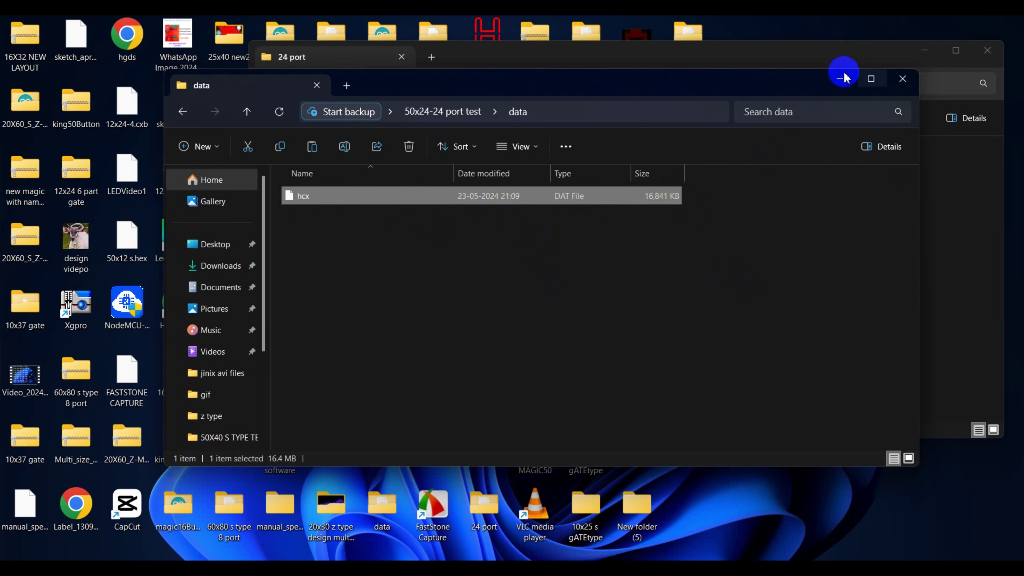
{"action": "left_click", "coordinate": [842, 82]}
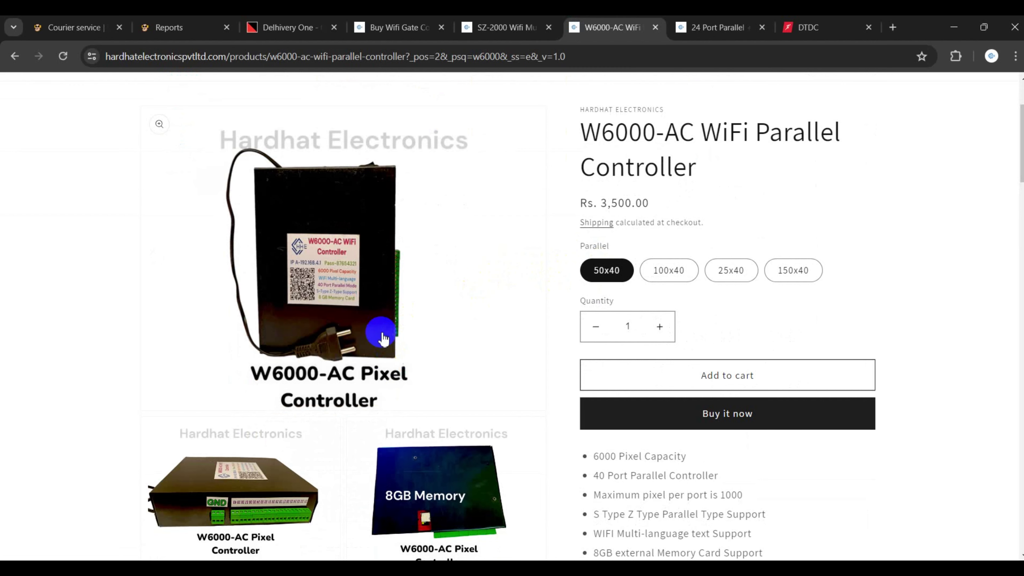
Examine the photos of the W6000-AC WiFi Parallel Controller's ports and memory card slot on its product page.
{"action": "scroll", "coordinate": [334, 288], "scroll_direction": "down", "scroll_amount": 6}
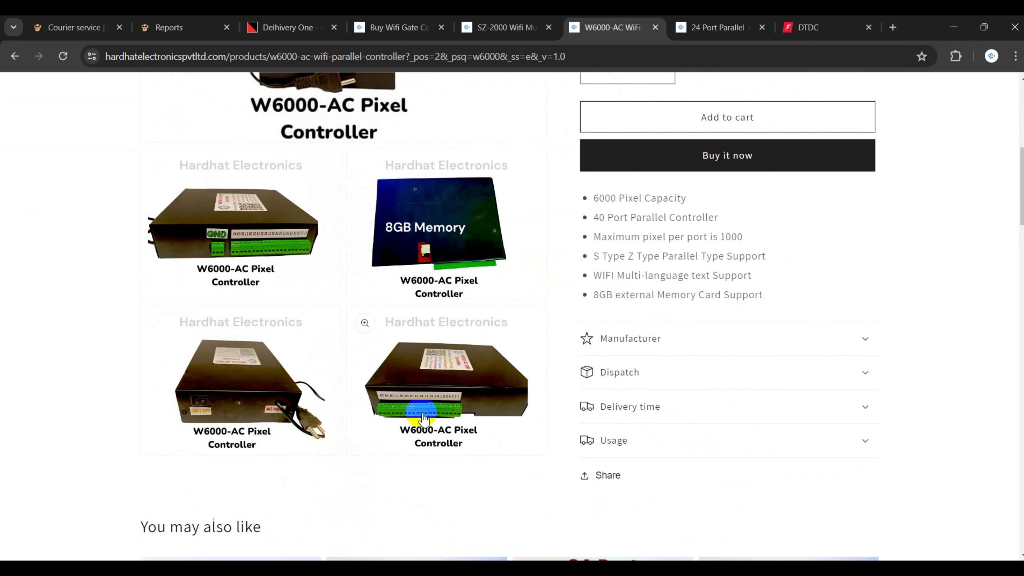
{"action": "scroll", "coordinate": [426, 416], "scroll_direction": "up", "scroll_amount": 2}
{"action": "scroll", "coordinate": [425, 415], "scroll_direction": "up", "scroll_amount": 4}
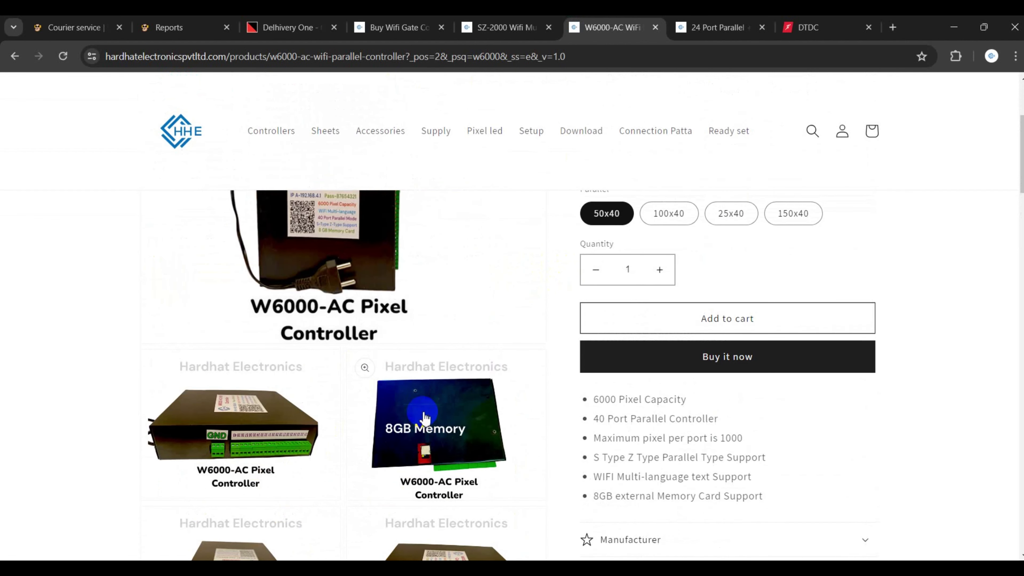
{"action": "scroll", "coordinate": [426, 416], "scroll_direction": "down", "scroll_amount": 2}
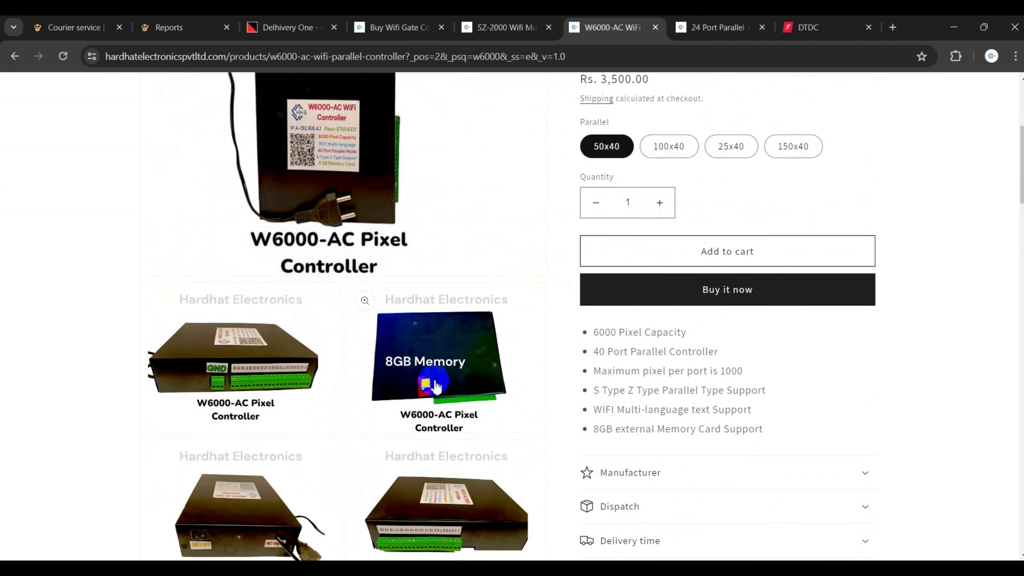
Look over the W6000-AC product page, and open the HHE-W6000 (40 Port parallel controller) page to examine its board photo and size options.
{"action": "scroll", "coordinate": [439, 375], "scroll_direction": "up", "scroll_amount": 8}
{"action": "scroll", "coordinate": [359, 355], "scroll_direction": "down", "scroll_amount": 18}
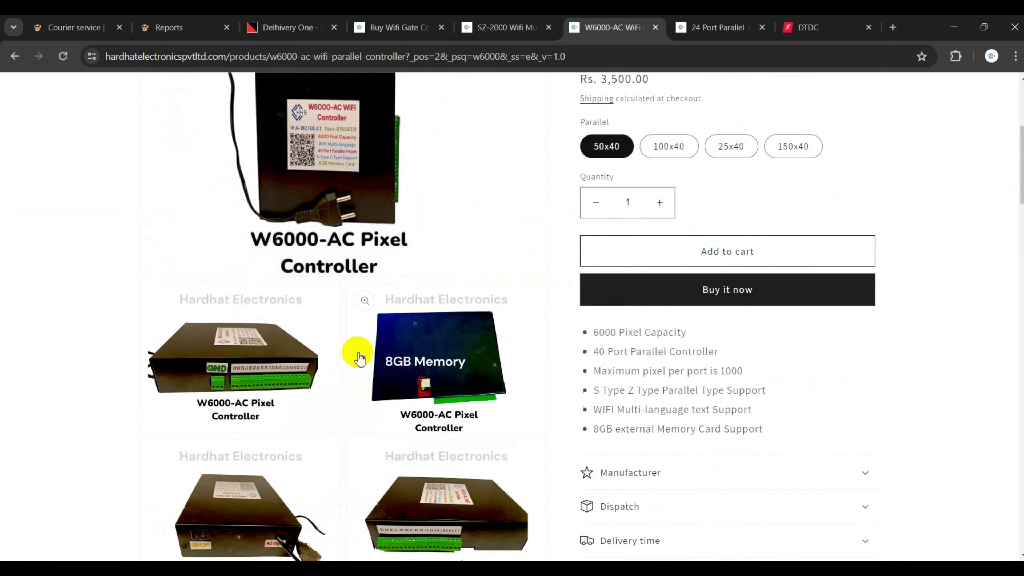
{"action": "scroll", "coordinate": [426, 348], "scroll_direction": "down", "scroll_amount": 3}
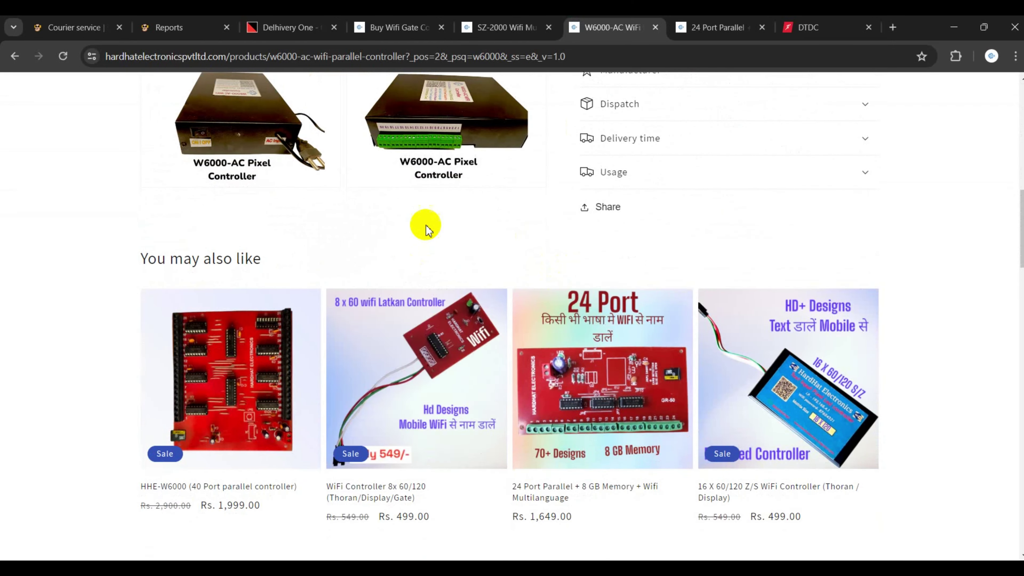
{"action": "scroll", "coordinate": [427, 222], "scroll_direction": "up", "scroll_amount": 4}
{"action": "scroll", "coordinate": [393, 288], "scroll_direction": "up", "scroll_amount": 6}
{"action": "scroll", "coordinate": [334, 339], "scroll_direction": "down", "scroll_amount": 13}
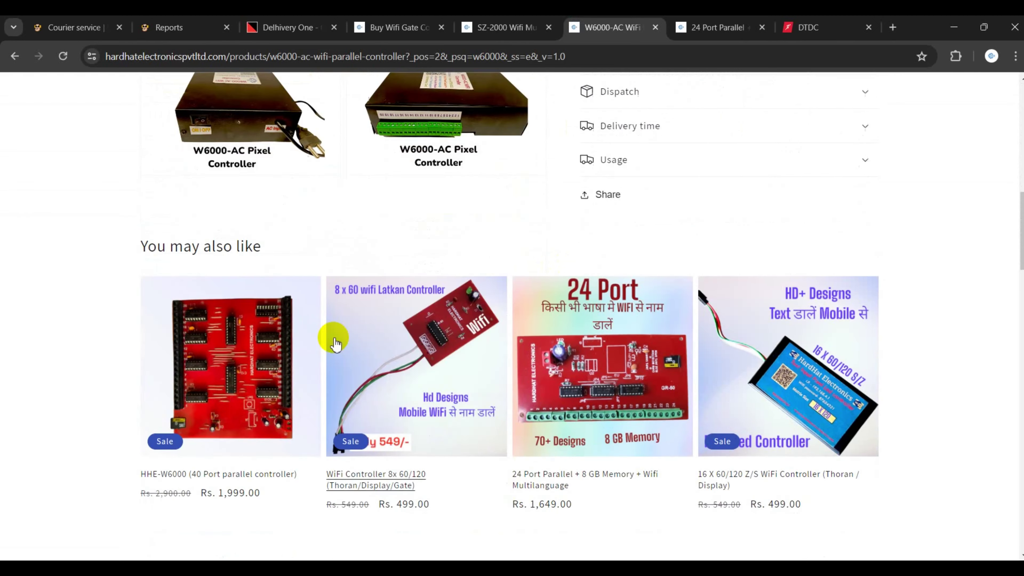
{"action": "left_click", "coordinate": [269, 242]}
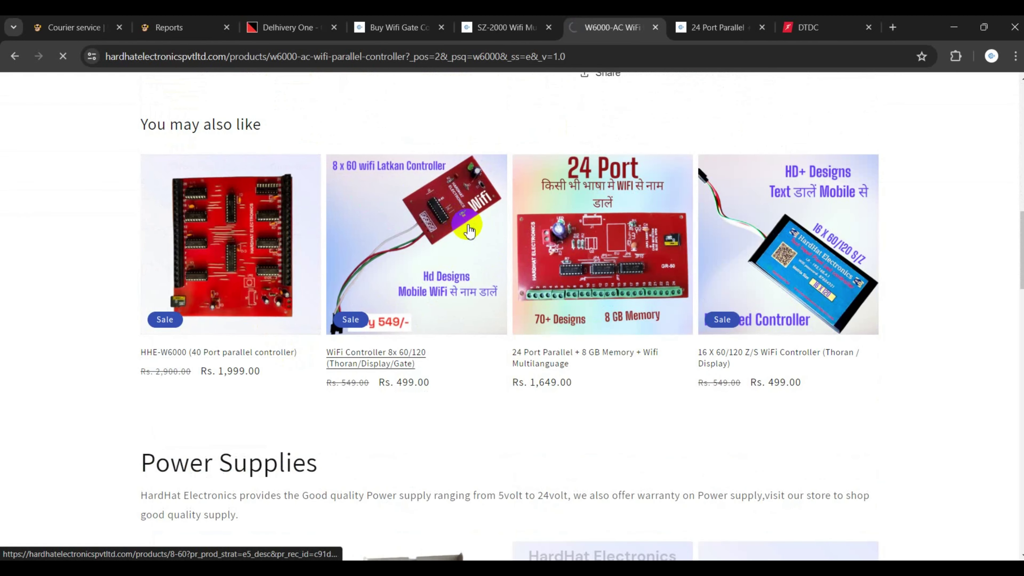
{"action": "scroll", "coordinate": [403, 323], "scroll_direction": "down", "scroll_amount": 4}
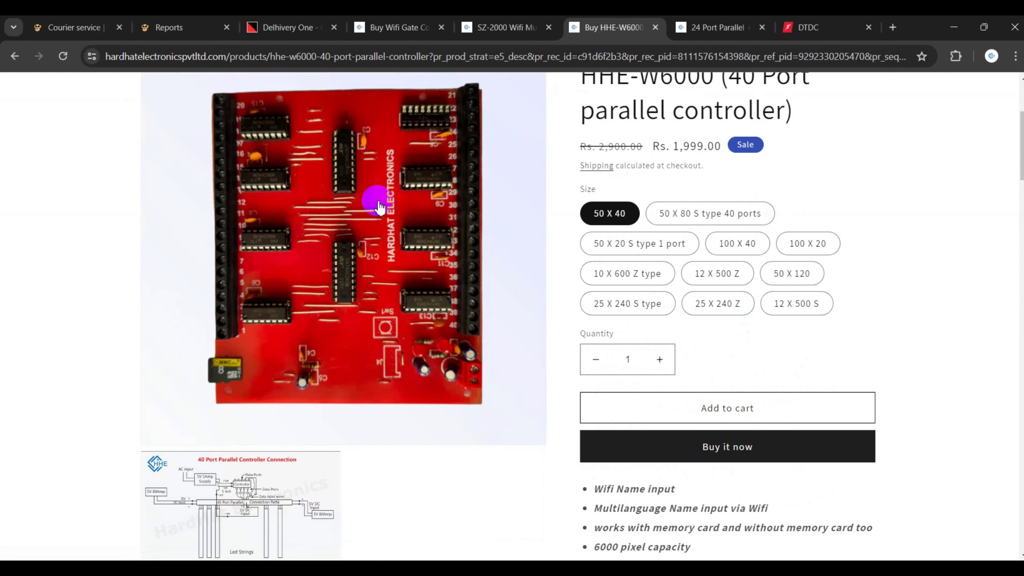
{"action": "scroll", "coordinate": [762, 500], "scroll_direction": "up", "scroll_amount": 1}
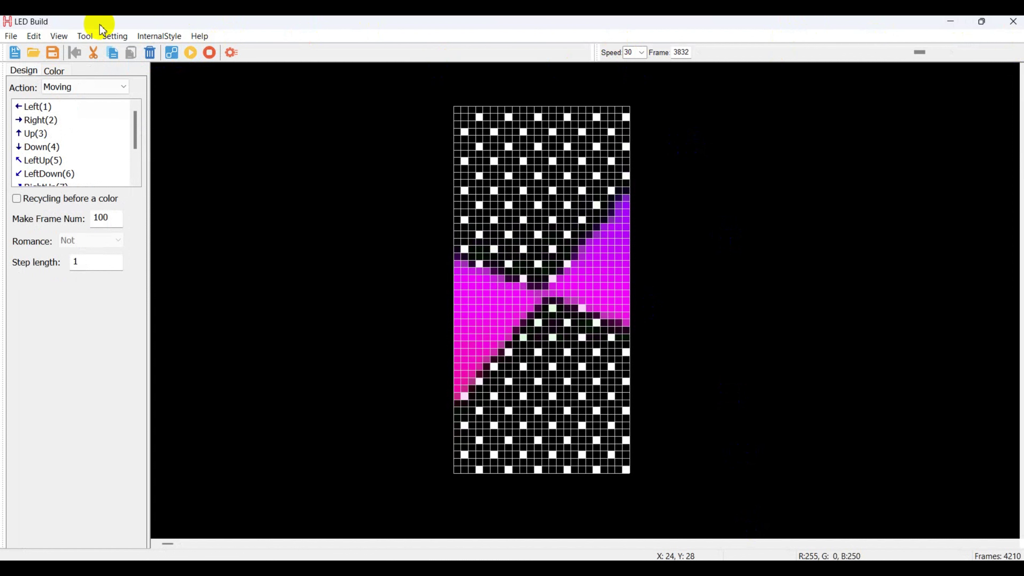
Switch to LED Build and delete all frames of the current animation, from the first frame to the last.
{"action": "left_click", "coordinate": [173, 59]}
{"action": "left_click", "coordinate": [151, 53]}
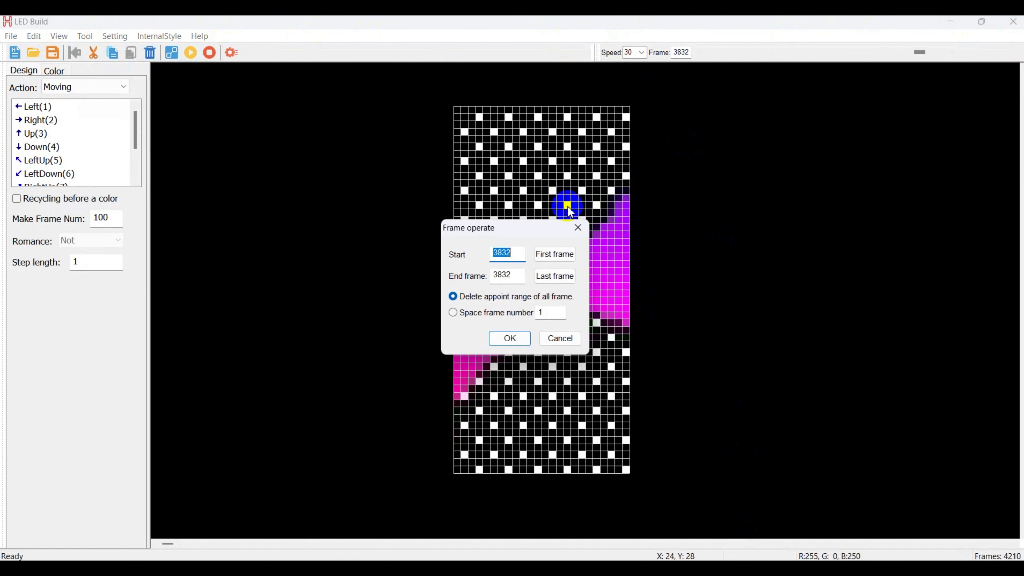
{"action": "left_click", "coordinate": [550, 254]}
{"action": "left_click", "coordinate": [550, 276]}
{"action": "left_click", "coordinate": [510, 338]}
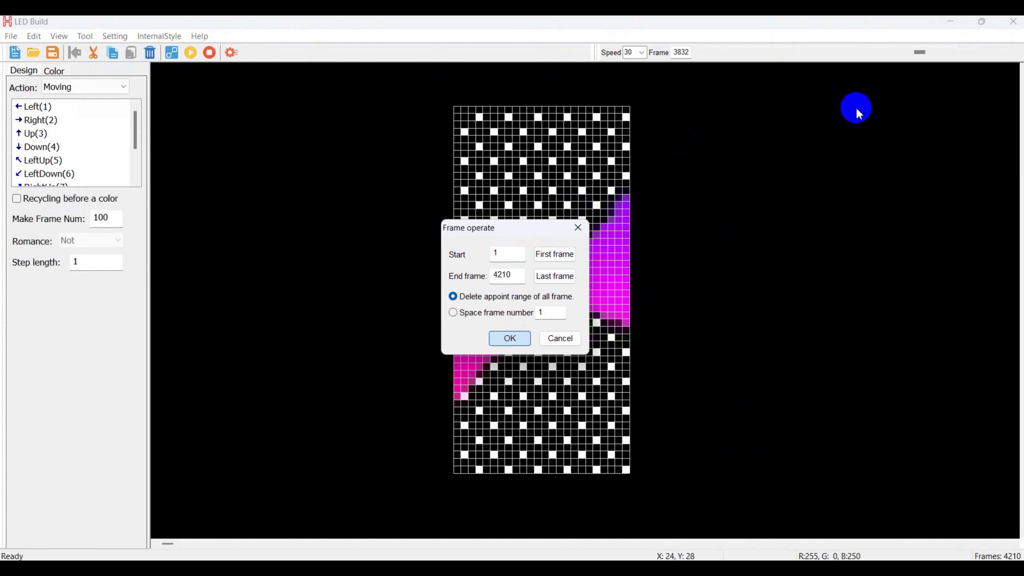
Configure the simple sculpt with Single Col connection, width 40, height 50 and IC type WS2811,WS2812,WS2813,P943,INK1003.
{"action": "left_click", "coordinate": [114, 36]}
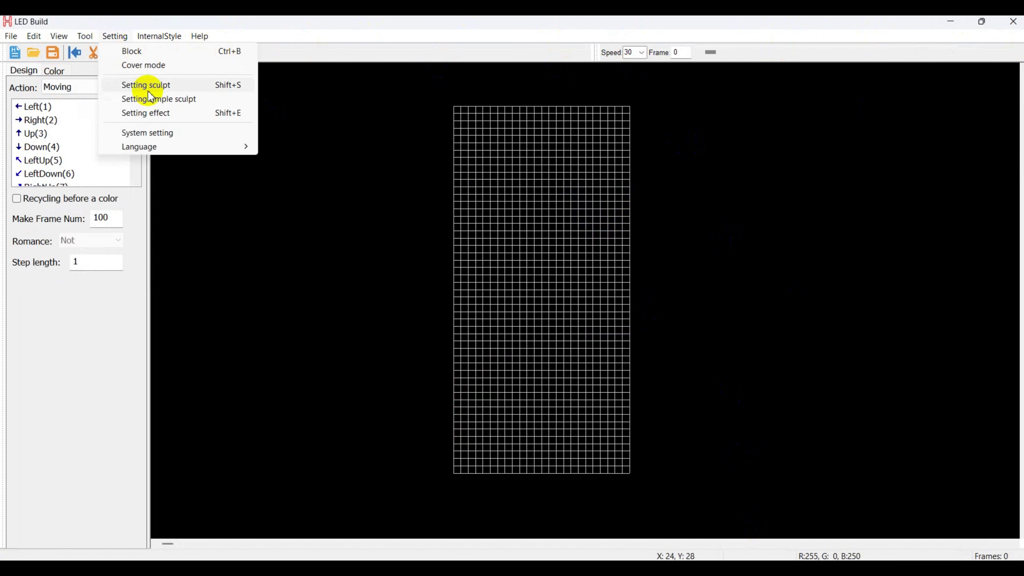
{"action": "left_click", "coordinate": [156, 98]}
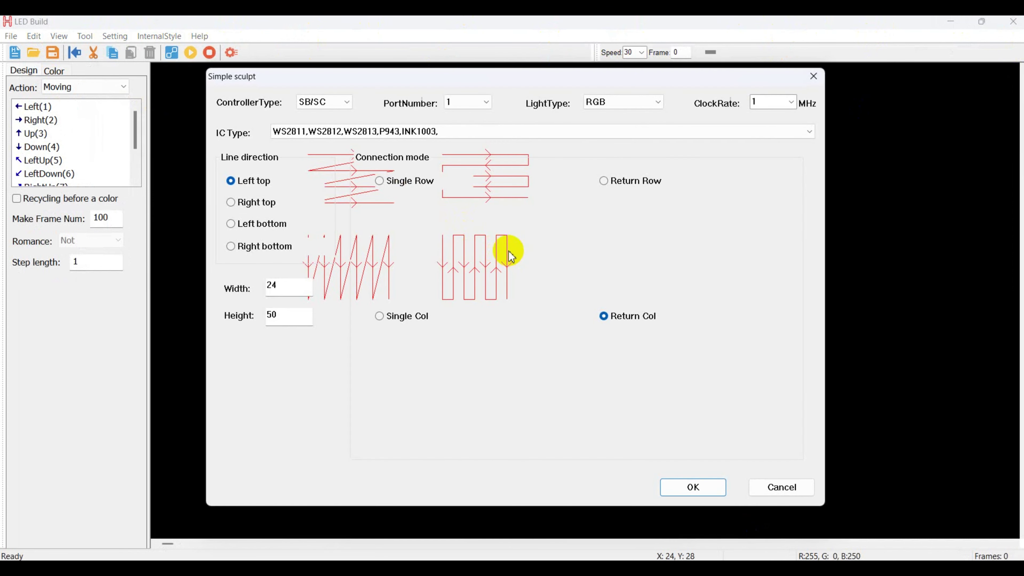
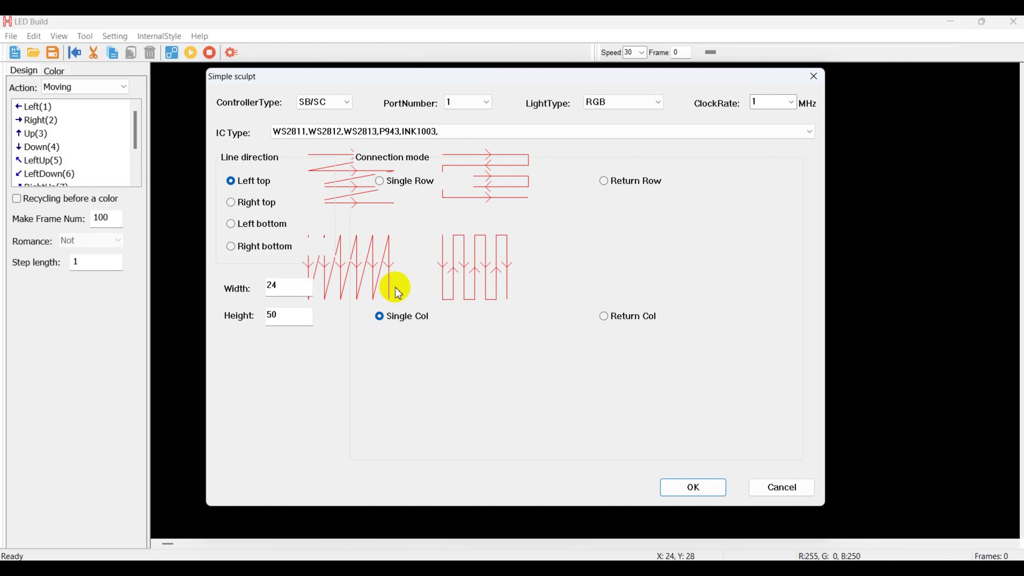
{"action": "left_click", "coordinate": [605, 318]}
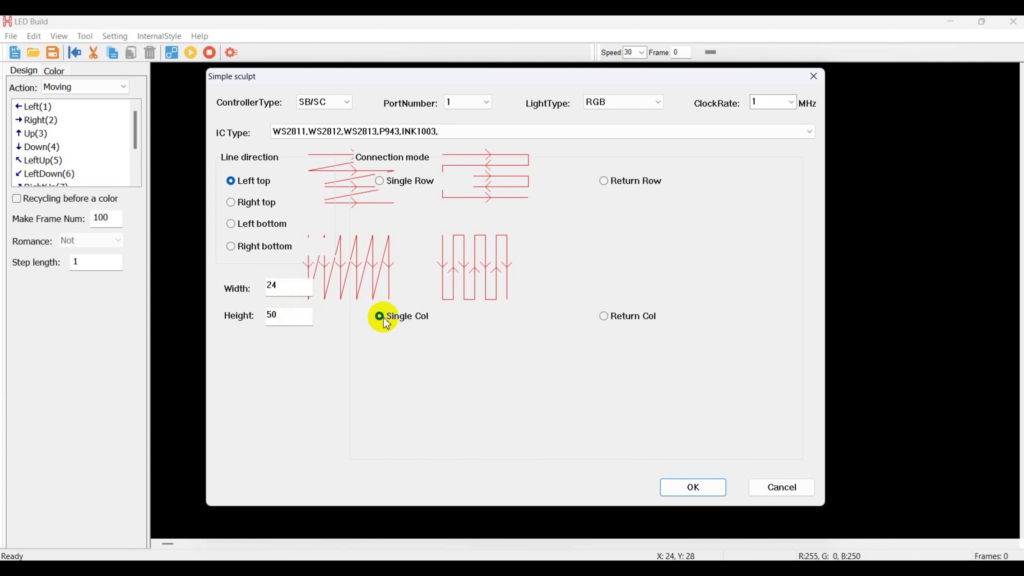
{"action": "double_click", "coordinate": [285, 286]}
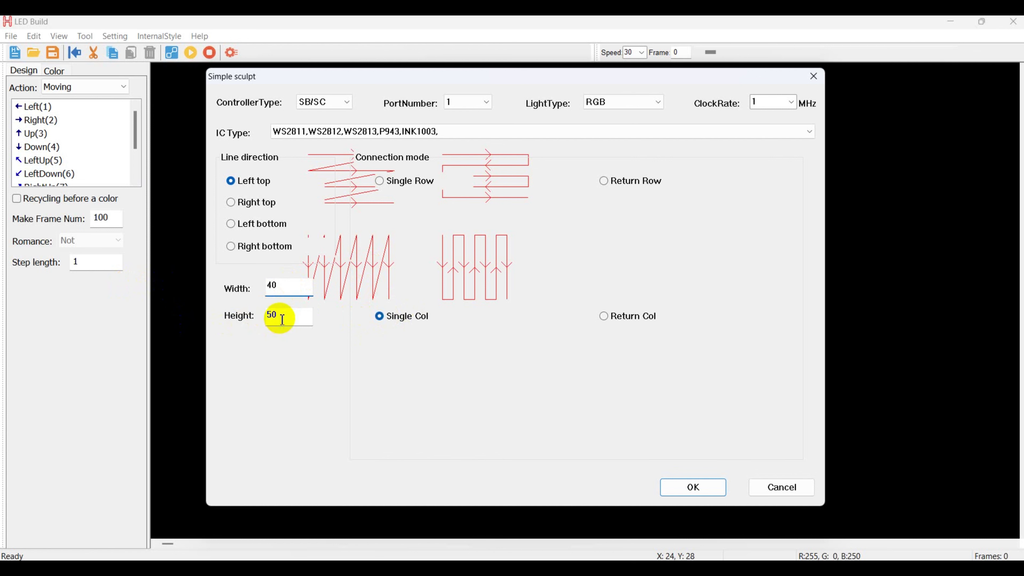
{"action": "double_click", "coordinate": [269, 316]}
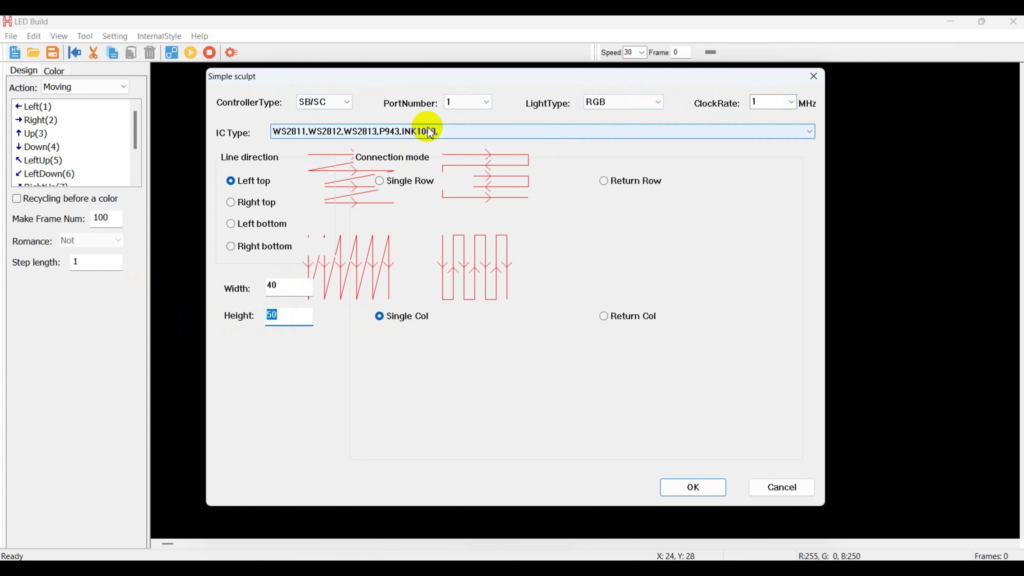
{"action": "left_click", "coordinate": [405, 131]}
{"action": "left_click", "coordinate": [361, 145]}
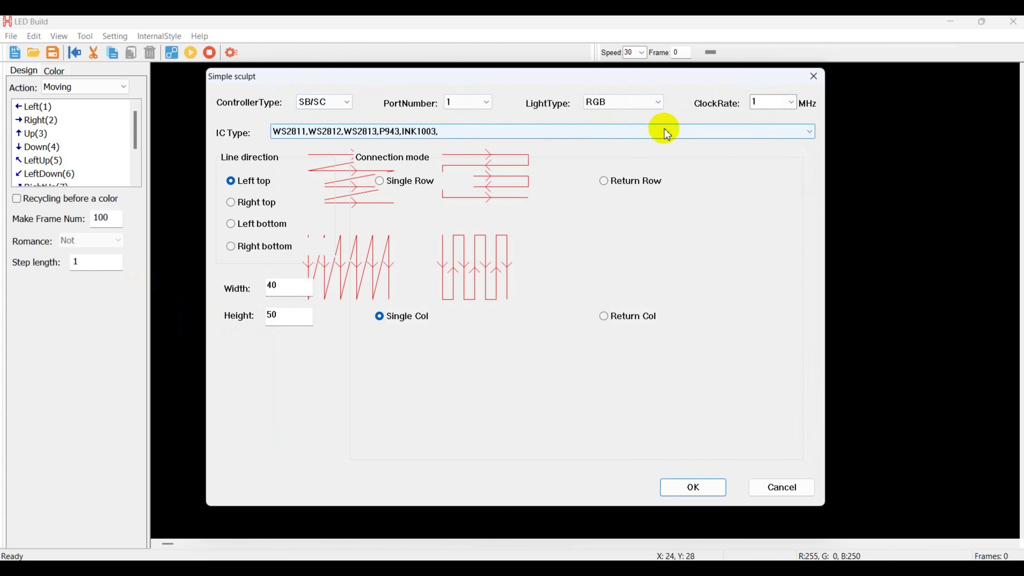
{"action": "left_click", "coordinate": [700, 487]}
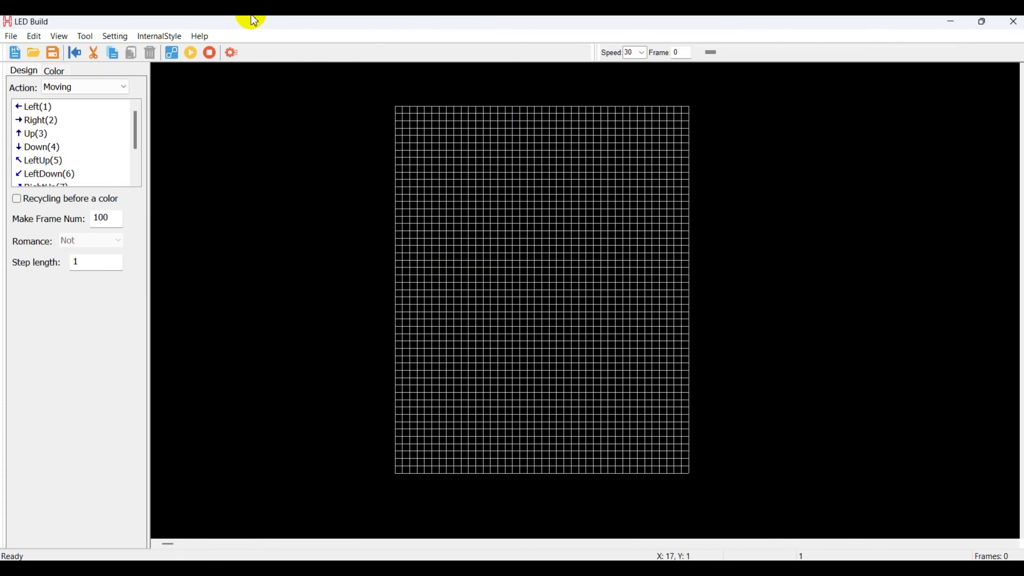
Check the pixel wiring in the Lighting Sculpt window, and close LED Build without saving the changes to Untitled.
{"action": "left_click", "coordinate": [178, 60]}
{"action": "left_click", "coordinate": [75, 338]}
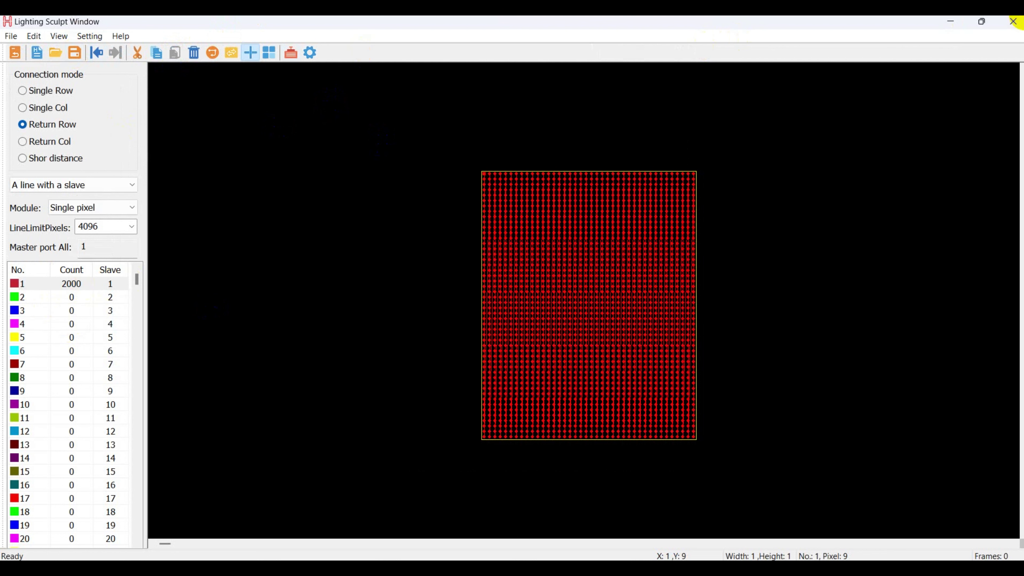
{"action": "left_click", "coordinate": [1014, 25]}
{"action": "left_click", "coordinate": [1010, 23]}
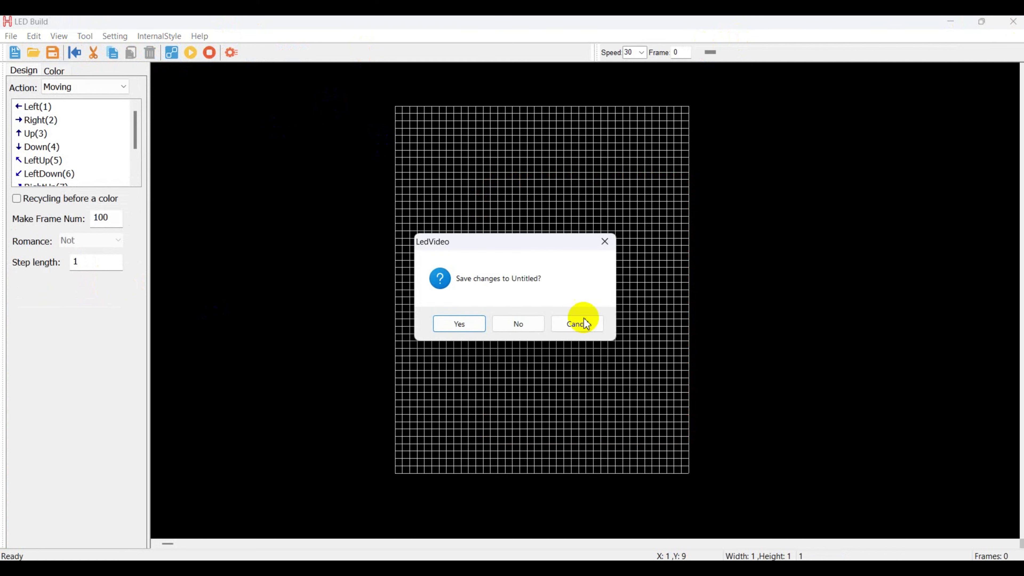
{"action": "left_click", "coordinate": [539, 327]}
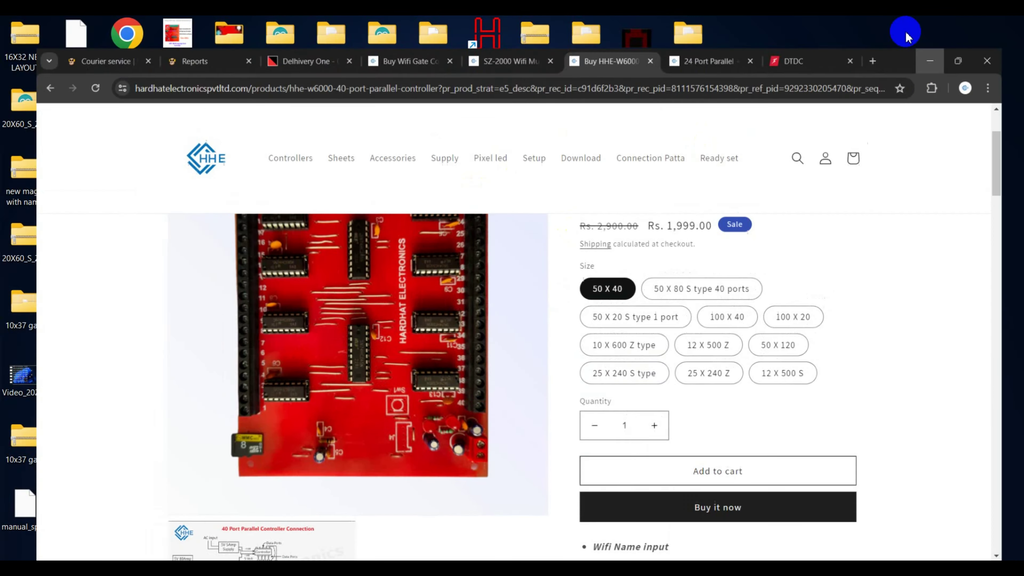
Relaunch Led Build from the desktop, and view the layout in the Lighting Sculpt window before closing that window.
{"action": "key", "text": "super+d"}
{"action": "right_click", "coordinate": [489, 49]}
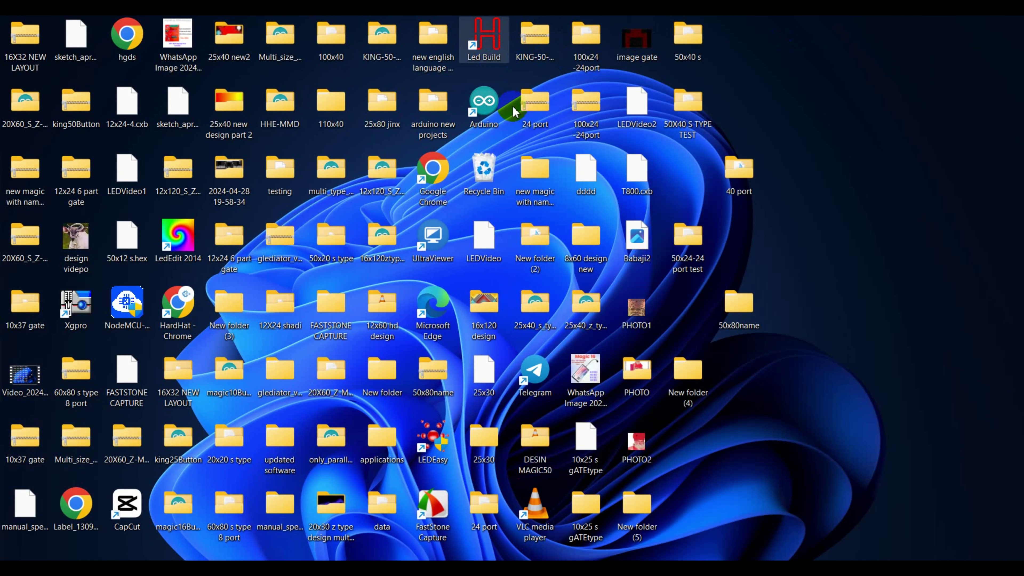
{"action": "left_click", "coordinate": [559, 131]}
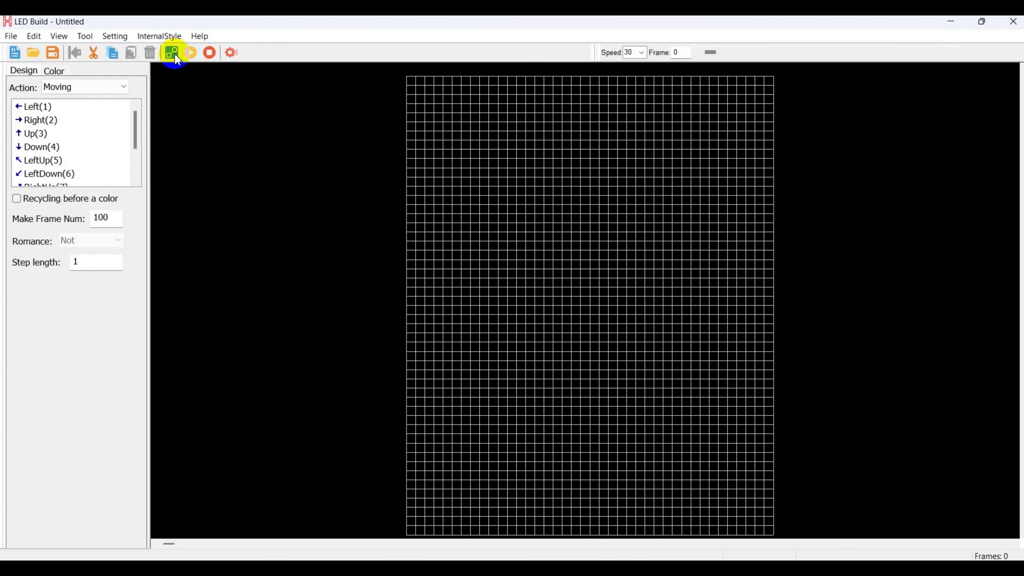
{"action": "left_click", "coordinate": [173, 53]}
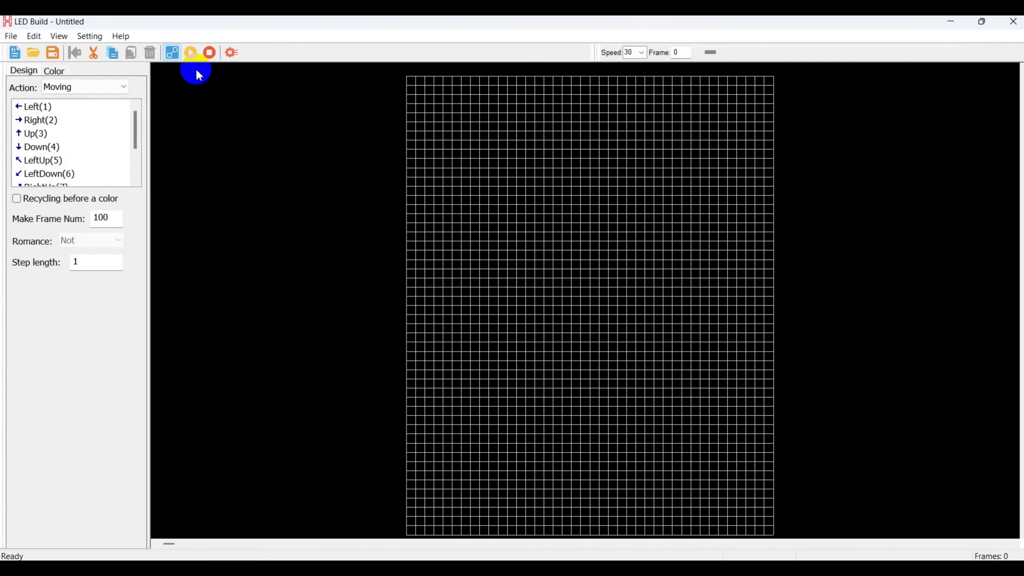
{"action": "left_click", "coordinate": [1009, 25]}
{"action": "left_click", "coordinate": [536, 325]}
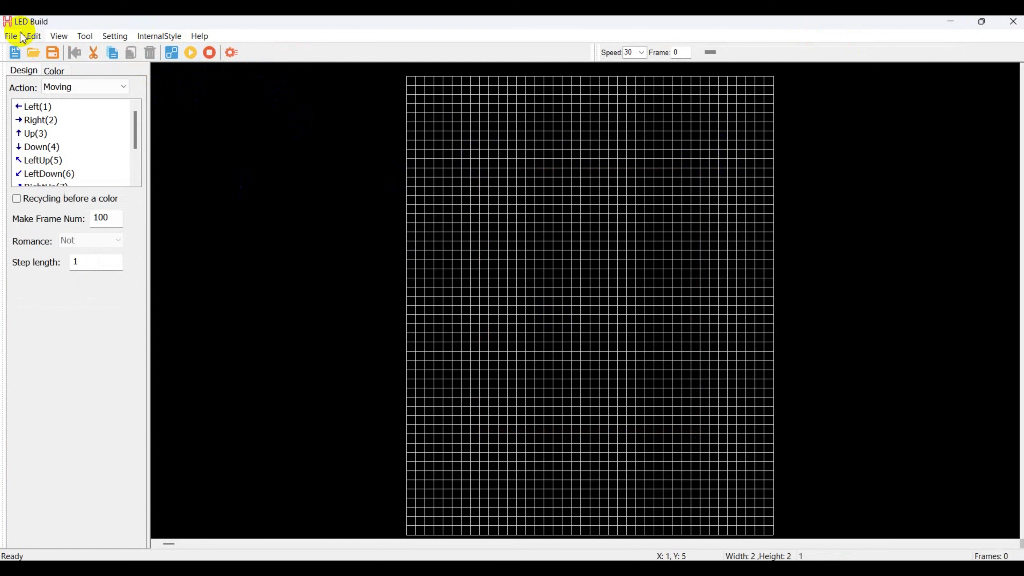
Import the rain2 video from the jinix avi files folder on New Volume (D:) into the empty layout.
{"action": "left_click", "coordinate": [11, 36]}
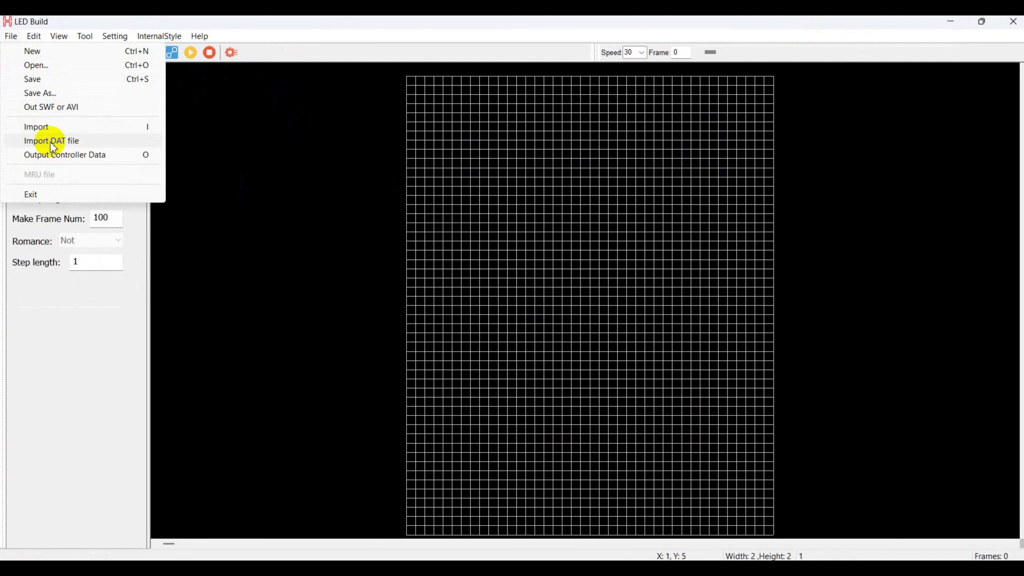
{"action": "left_click", "coordinate": [49, 129]}
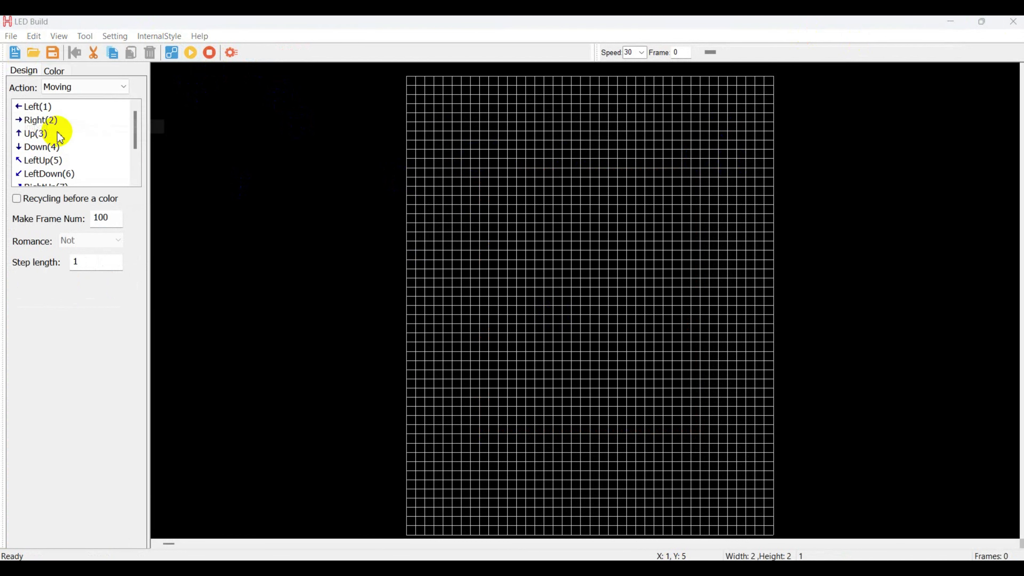
{"action": "scroll", "coordinate": [178, 194], "scroll_direction": "down", "scroll_amount": 3}
{"action": "left_click", "coordinate": [174, 146]}
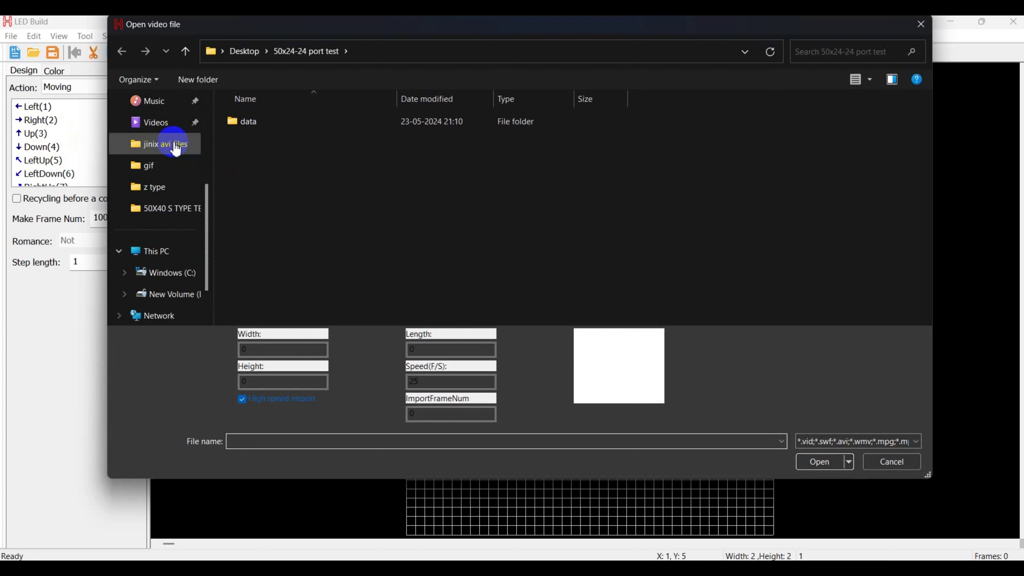
{"action": "scroll", "coordinate": [492, 160], "scroll_direction": "down", "scroll_amount": 3}
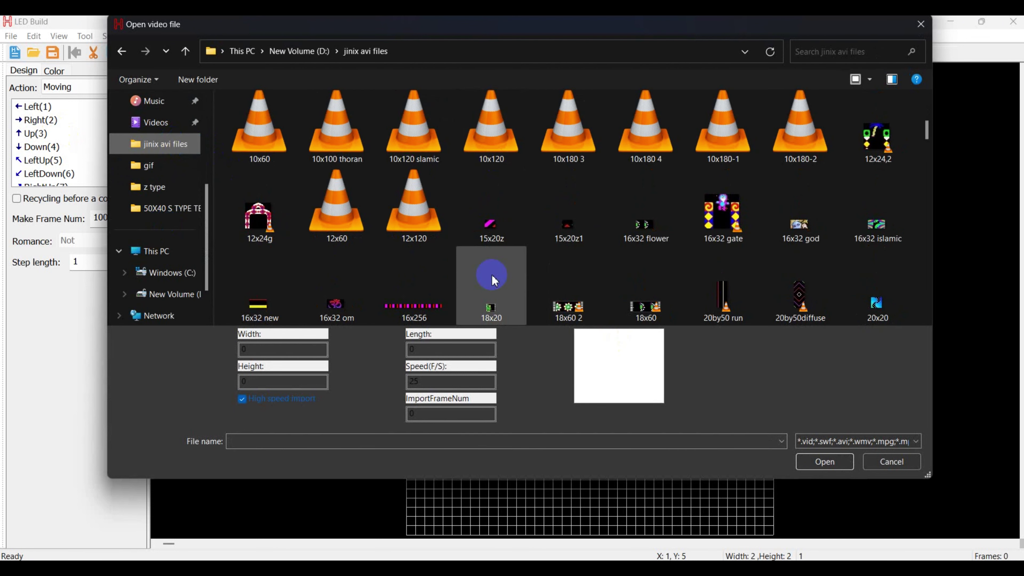
{"action": "scroll", "coordinate": [493, 277], "scroll_direction": "down", "scroll_amount": 3}
{"action": "scroll", "coordinate": [496, 281], "scroll_direction": "down", "scroll_amount": 6}
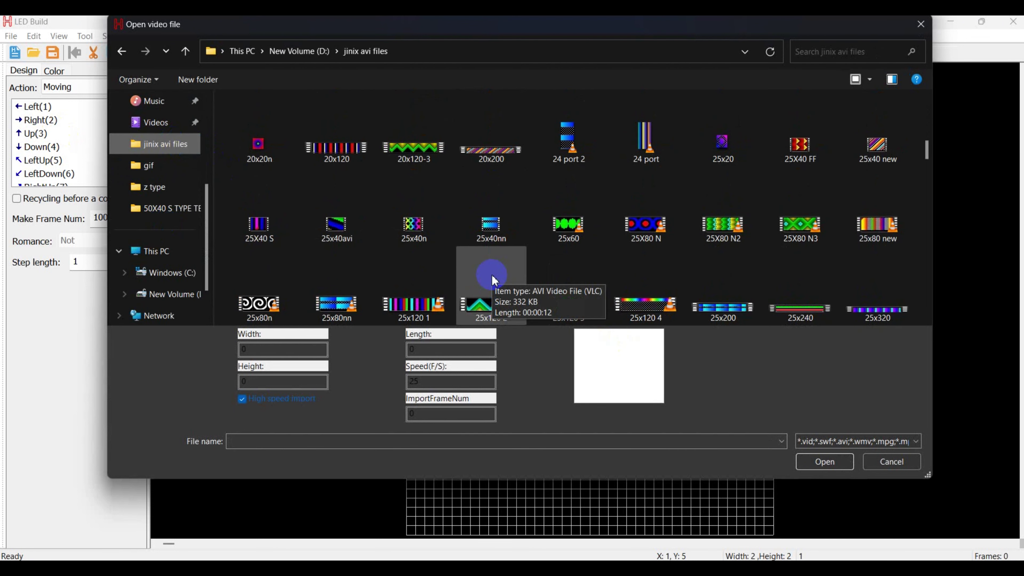
{"action": "scroll", "coordinate": [495, 279], "scroll_direction": "down", "scroll_amount": 15}
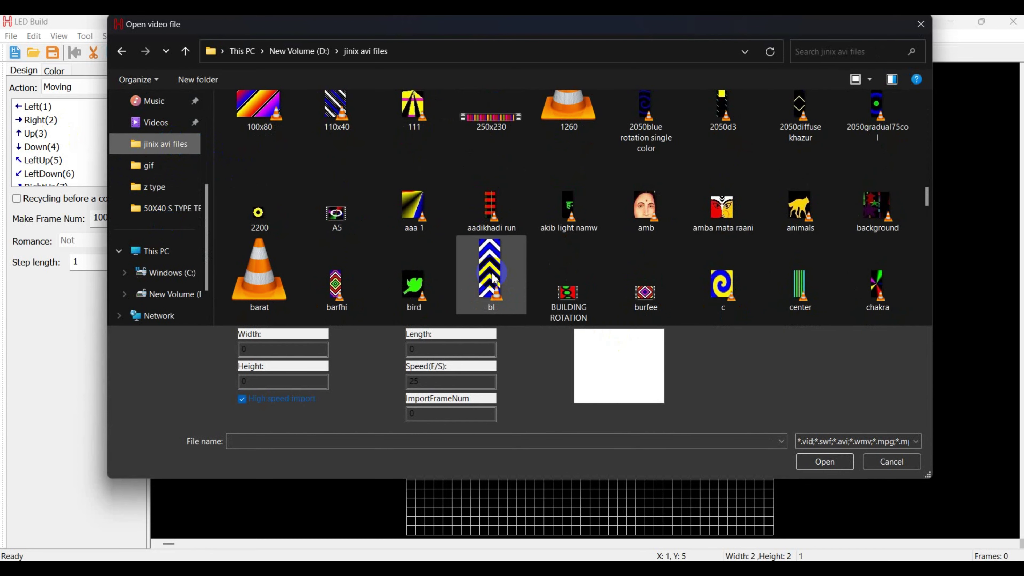
{"action": "scroll", "coordinate": [493, 277], "scroll_direction": "down", "scroll_amount": 5}
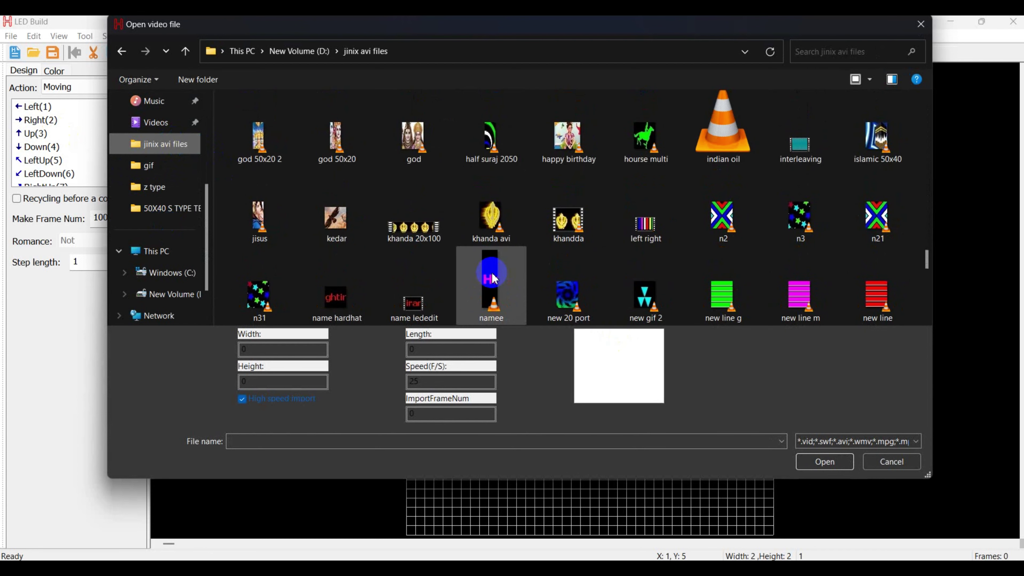
{"action": "left_click", "coordinate": [424, 134]}
{"action": "key", "text": "r"}
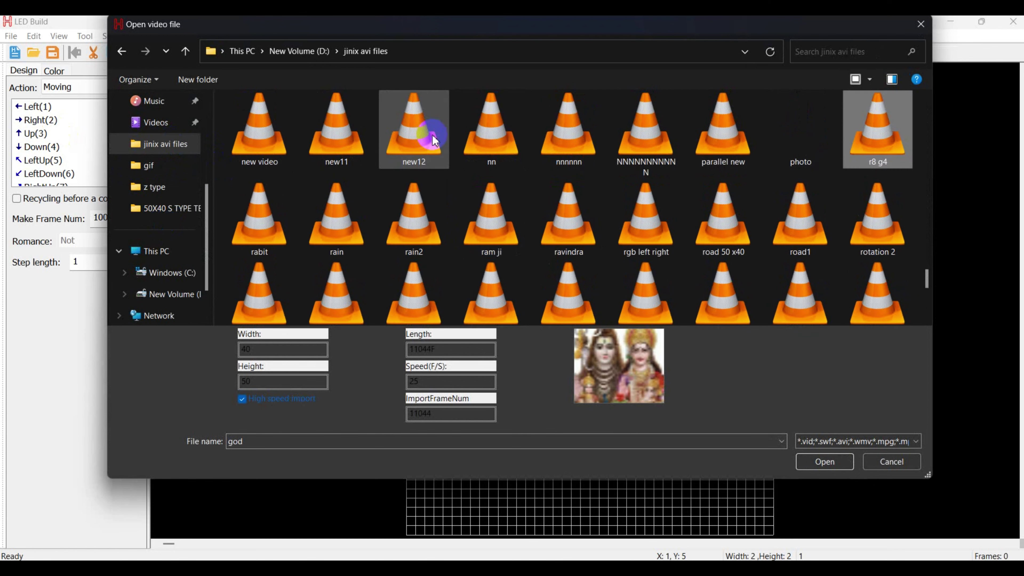
{"action": "key", "text": "r"}
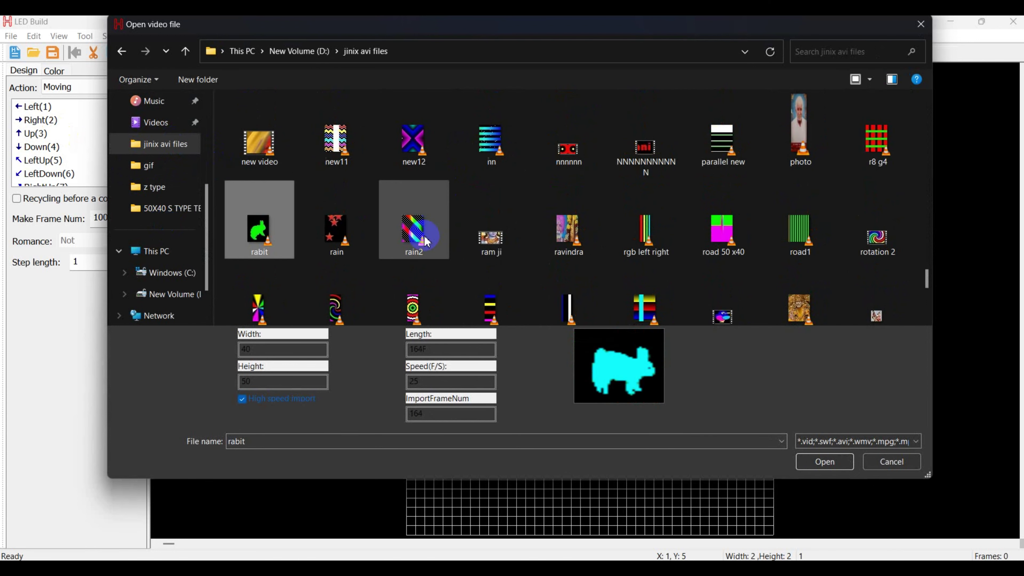
{"action": "left_click", "coordinate": [439, 206]}
{"action": "left_click", "coordinate": [813, 467]}
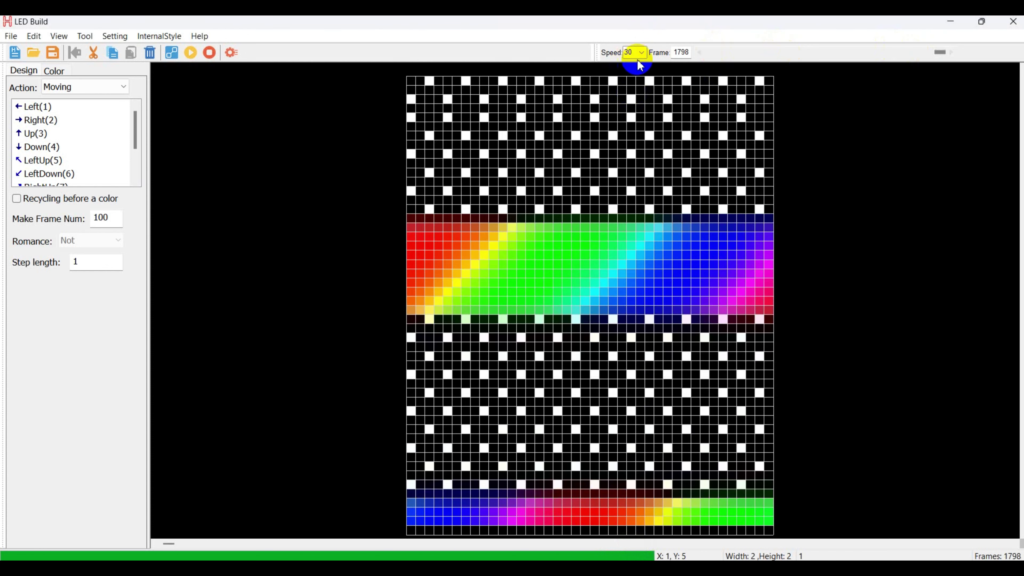
Move back to an earlier frame of the imported rain2 animation and play it to preview the effect.
{"action": "left_click_drag", "start_coordinate": [941, 60], "coordinate": [771, 74]}
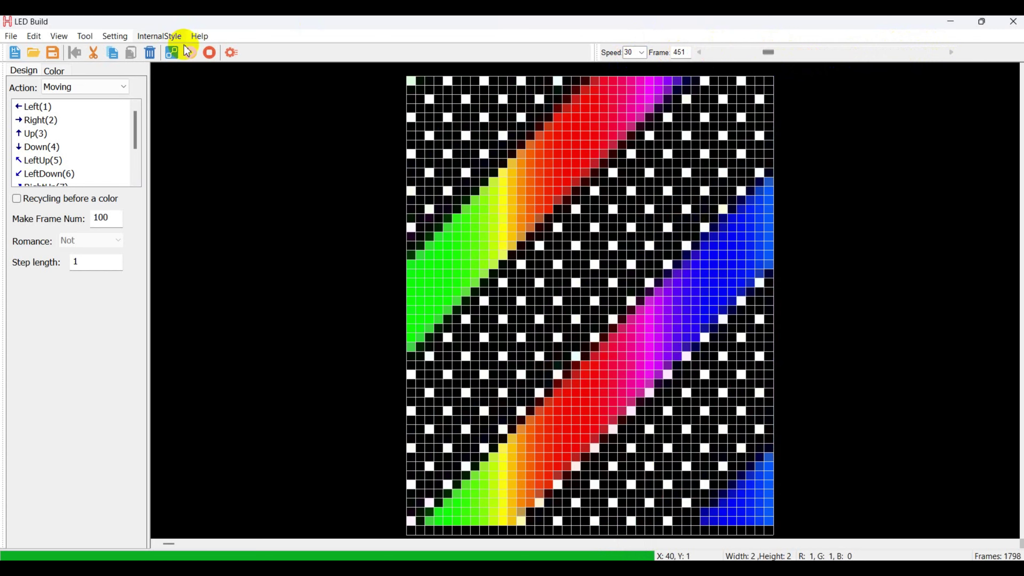
{"action": "left_click", "coordinate": [191, 53]}
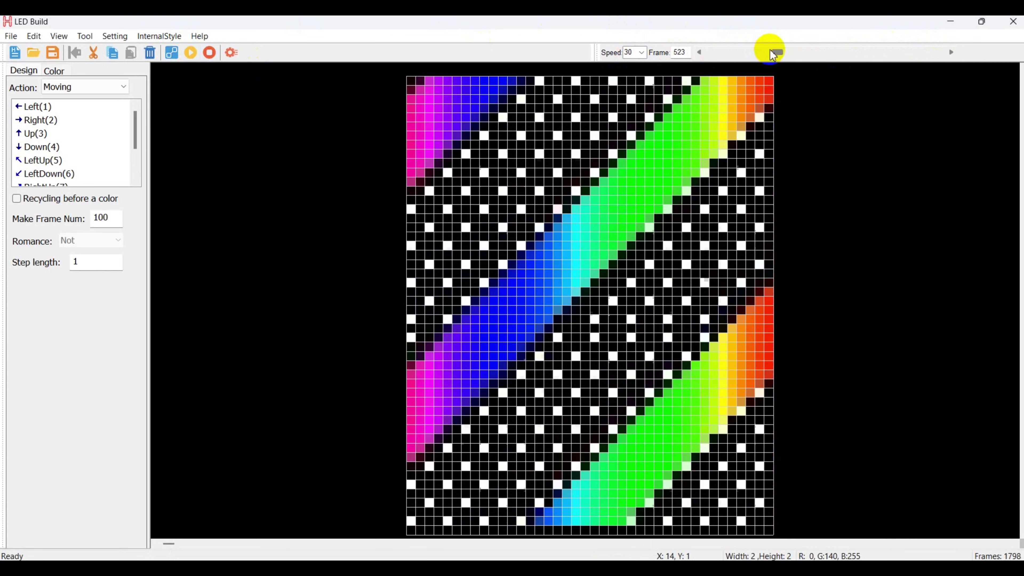
Scrub back and stop the rain2 preview, and start the controller data output for frames 1 to 1798.
{"action": "left_click_drag", "start_coordinate": [782, 55], "coordinate": [760, 57]}
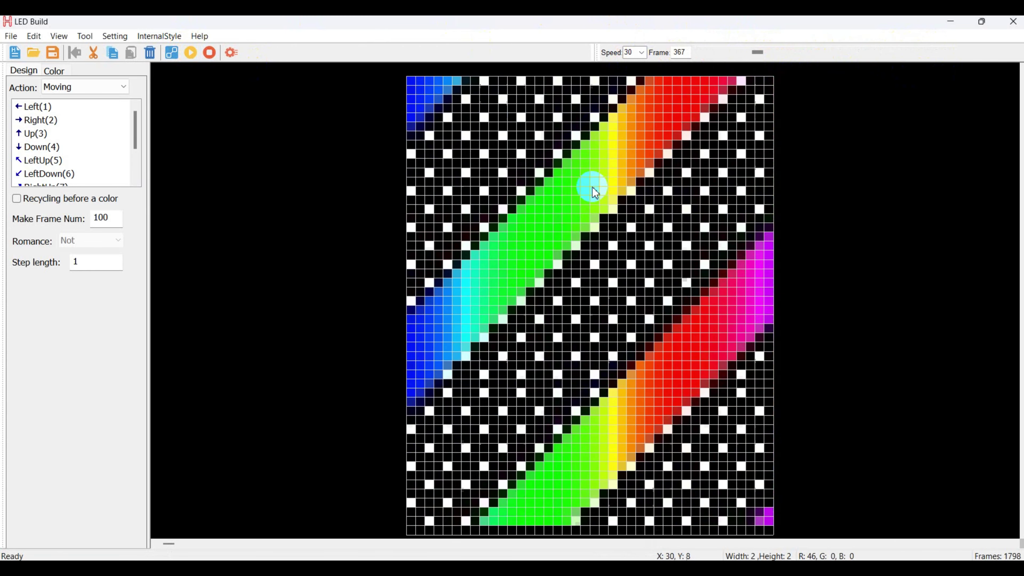
{"action": "left_click", "coordinate": [209, 53]}
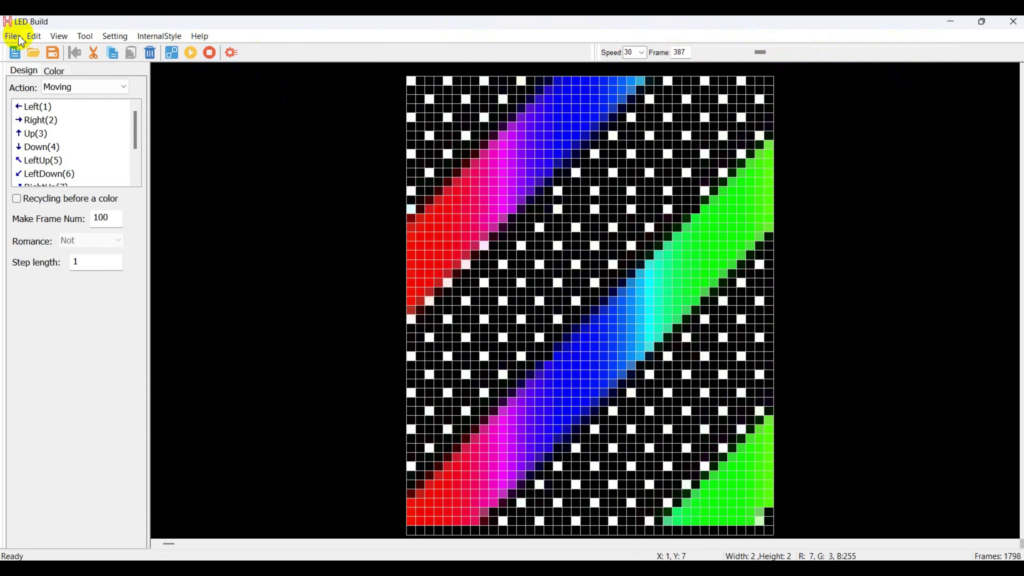
{"action": "left_click", "coordinate": [12, 36]}
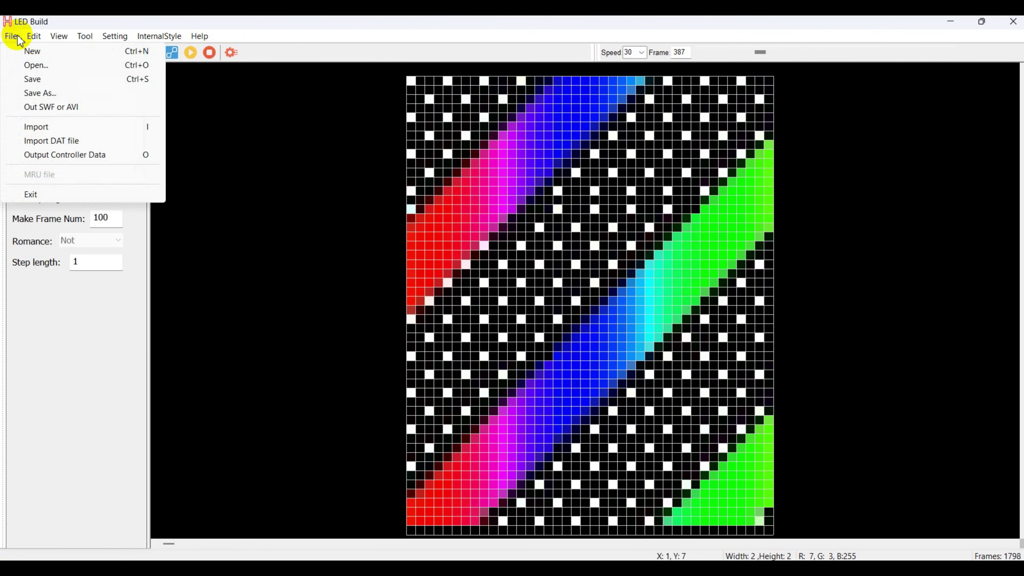
{"action": "left_click", "coordinate": [72, 162]}
{"action": "left_click", "coordinate": [569, 262]}
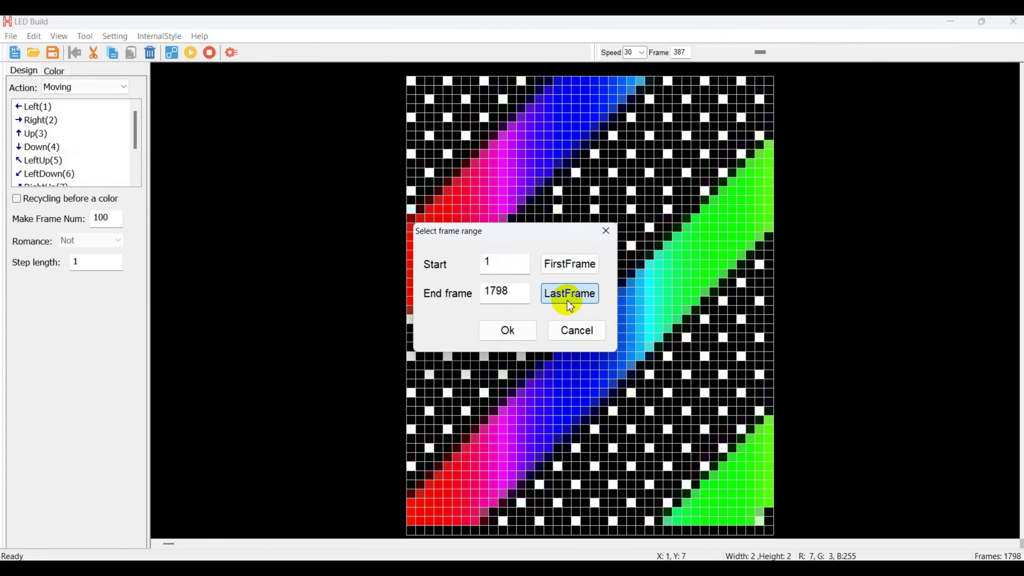
{"action": "left_click", "coordinate": [509, 329]}
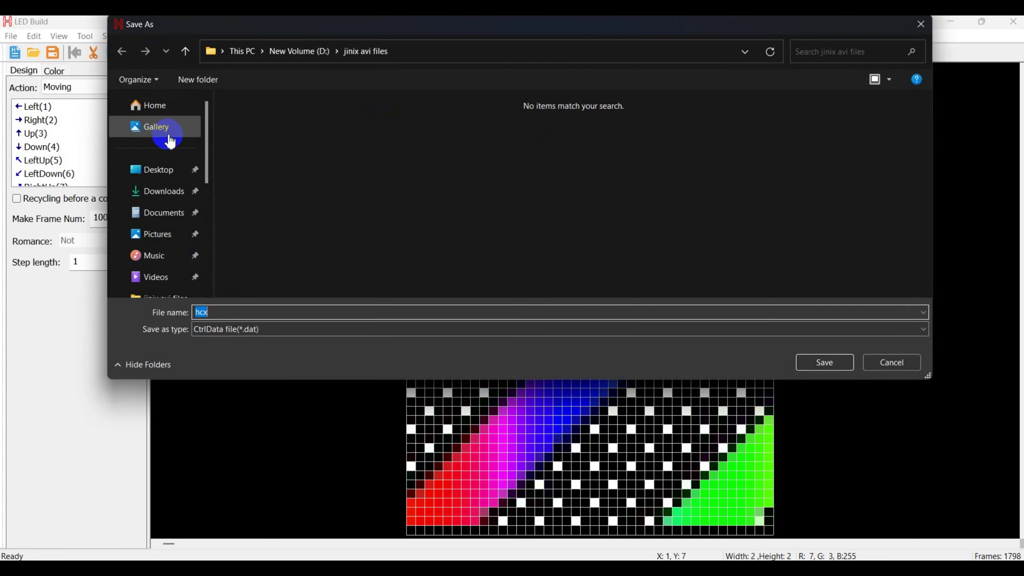
Save the controller data as hcx.dat in a new Desktop folder named 40 port test.
{"action": "left_click", "coordinate": [155, 171]}
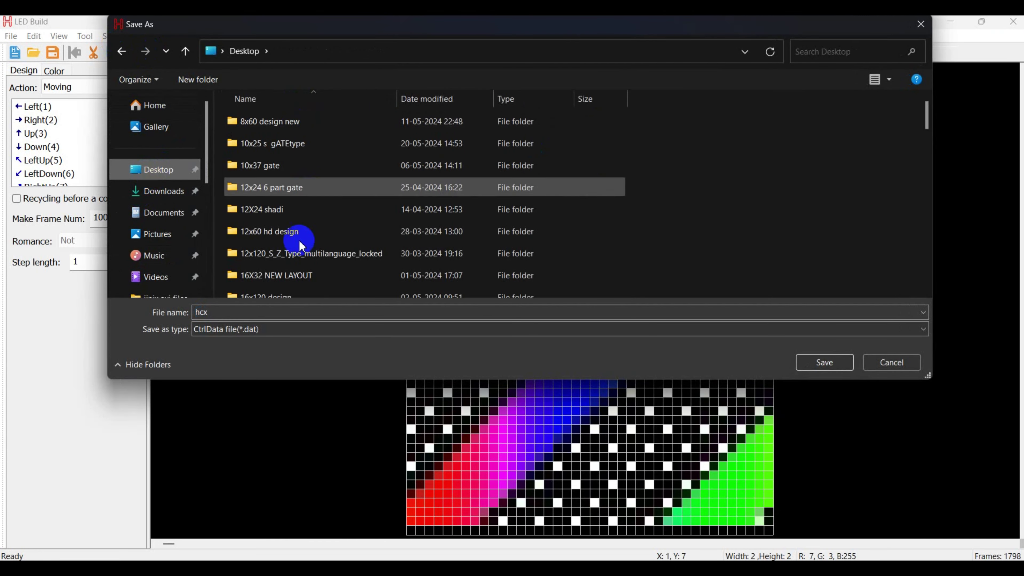
{"action": "left_click", "coordinate": [192, 79]}
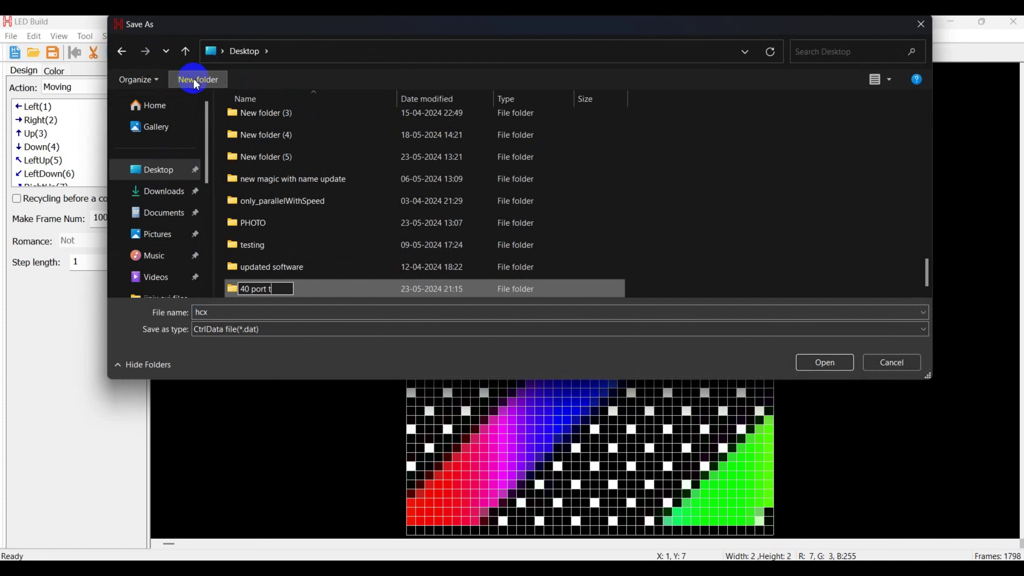
{"action": "left_click", "coordinate": [366, 288]}
{"action": "double_click", "coordinate": [366, 288]}
{"action": "left_click", "coordinate": [348, 314]}
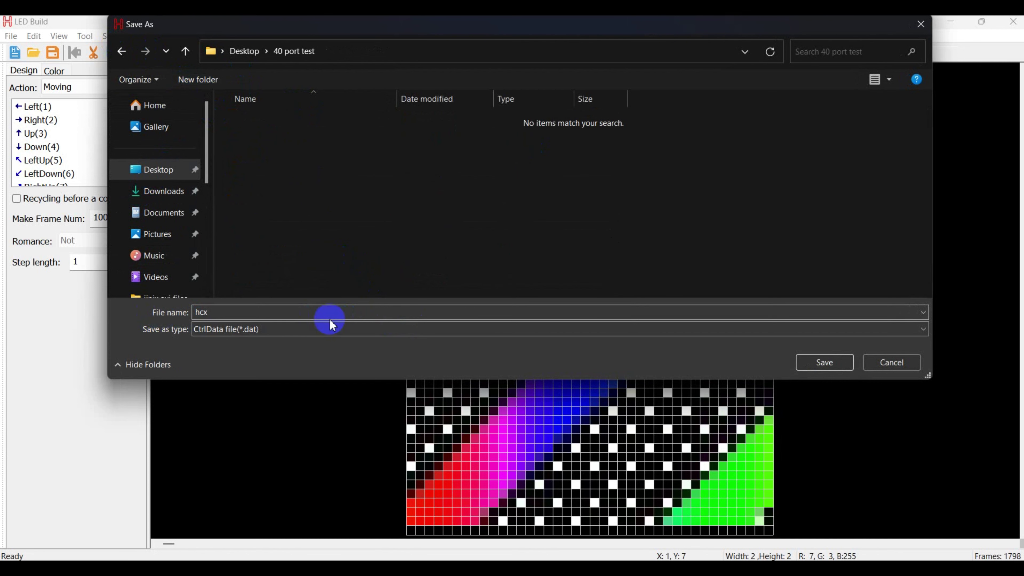
{"action": "left_click", "coordinate": [821, 363]}
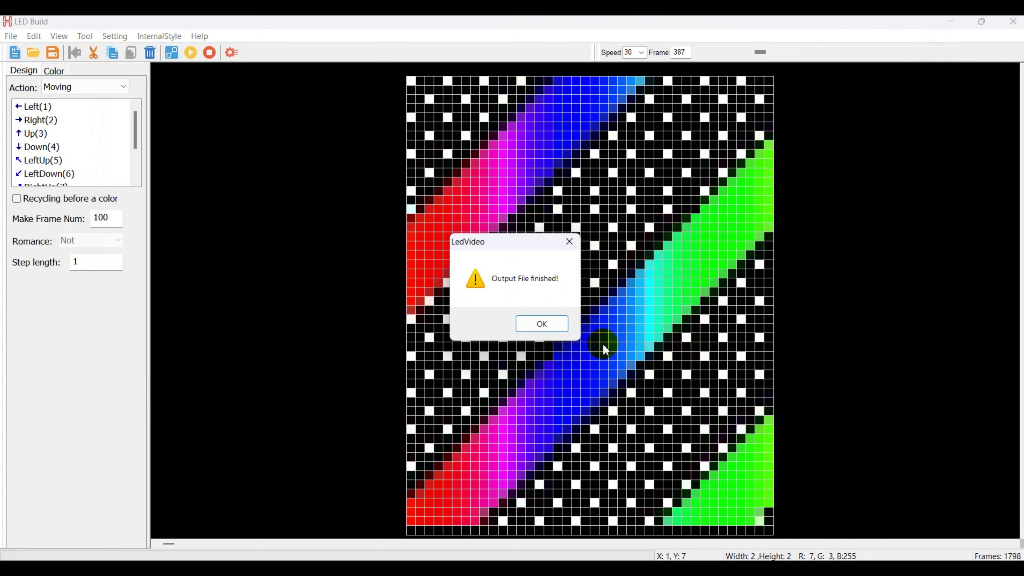
{"action": "left_click", "coordinate": [531, 324]}
Switch to the desktop and open the 40 port test folder to find the exported hcx file.
{"action": "left_click", "coordinate": [949, 22]}
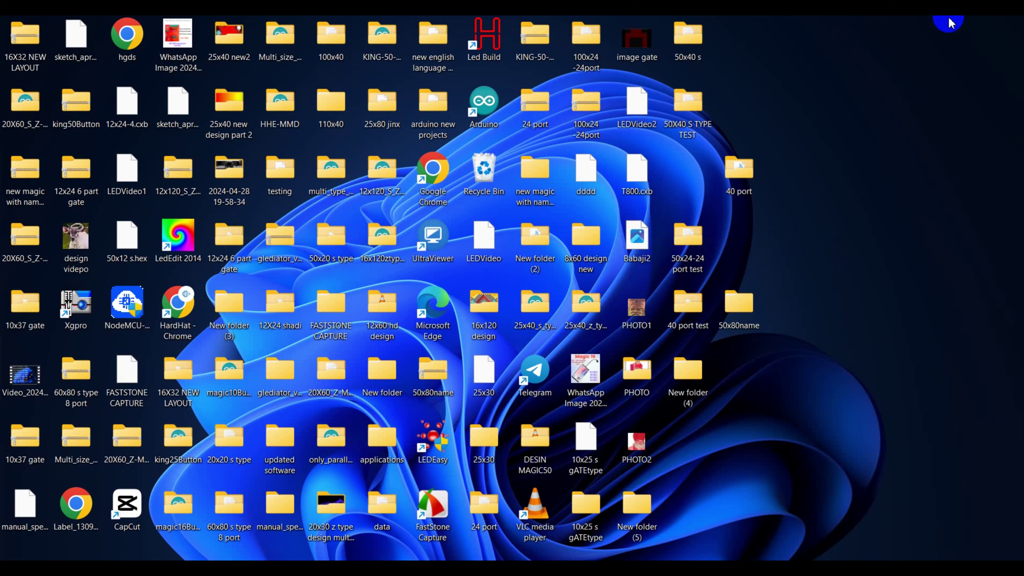
{"action": "double_click", "coordinate": [732, 187]}
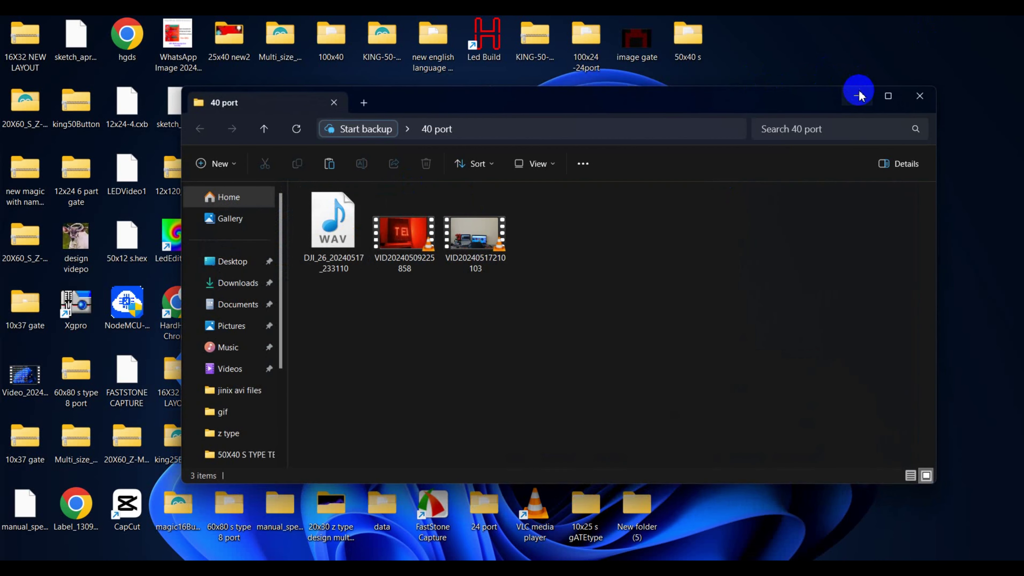
{"action": "left_click", "coordinate": [858, 96]}
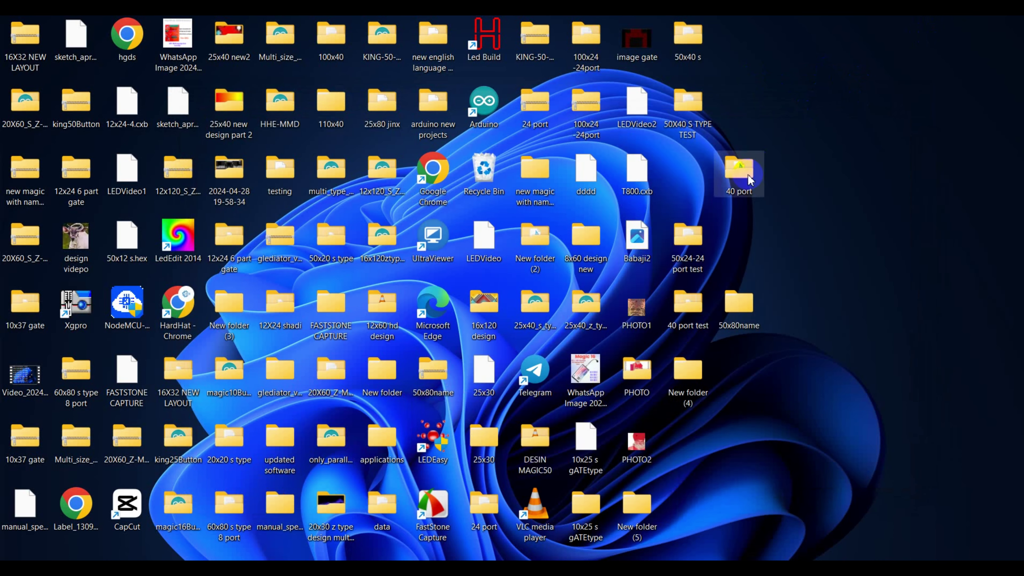
{"action": "double_click", "coordinate": [699, 321]}
{"action": "left_click", "coordinate": [385, 237]}
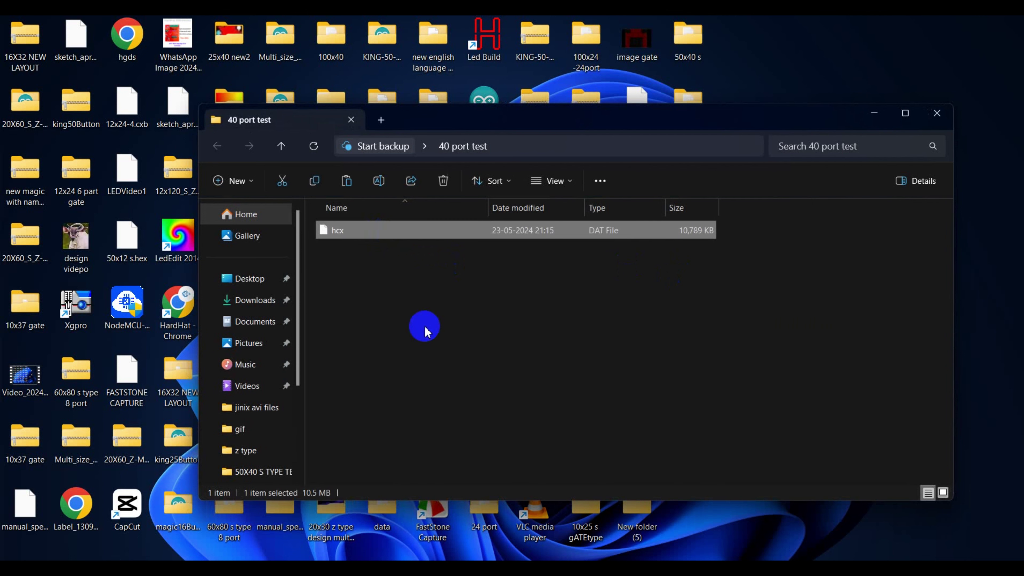
Create a folder named data inside the 40 port test folder.
{"action": "left_click", "coordinate": [428, 336]}
{"action": "right_click", "coordinate": [430, 337]}
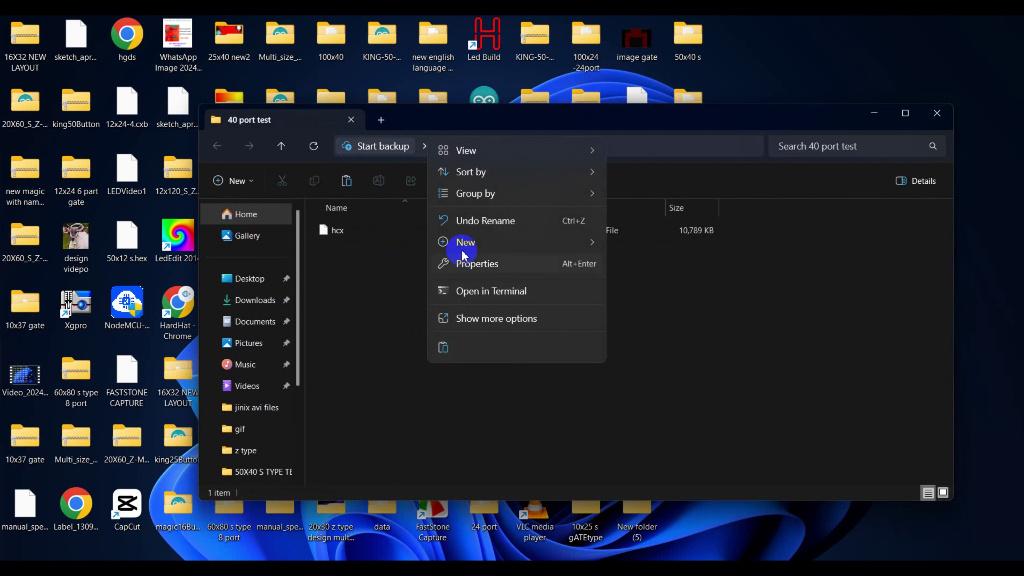
{"action": "mouse_move", "coordinate": [499, 247]}
{"action": "left_click", "coordinate": [630, 245]}
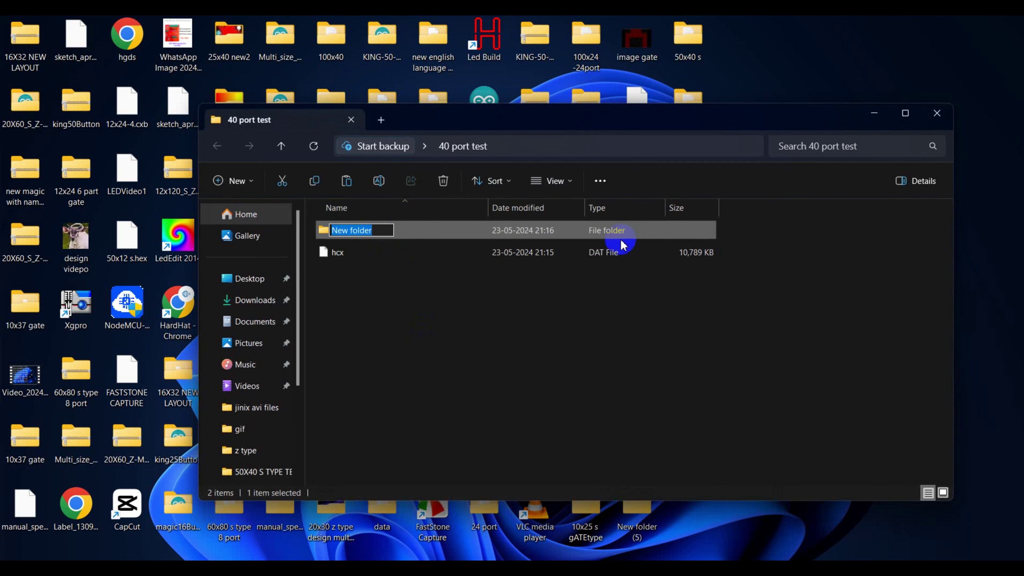
{"action": "type", "text": "data"}
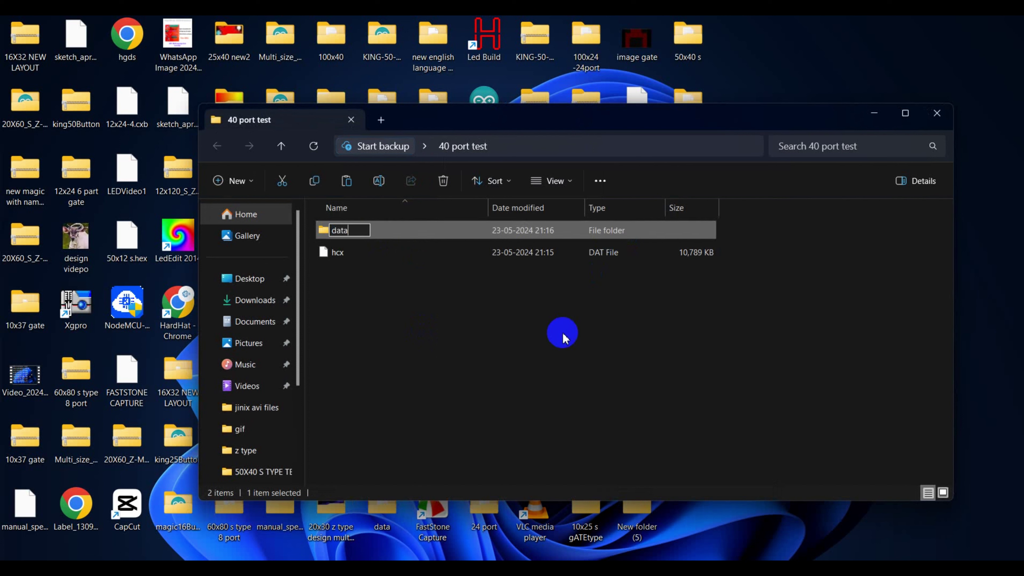
{"action": "key", "text": "Return"}
Move the hcx file into the data folder, check its contents, and return to 40 port test.
{"action": "left_click", "coordinate": [389, 254]}
{"action": "left_click_drag", "start_coordinate": [390, 254], "coordinate": [390, 231]}
{"action": "double_click", "coordinate": [389, 231]}
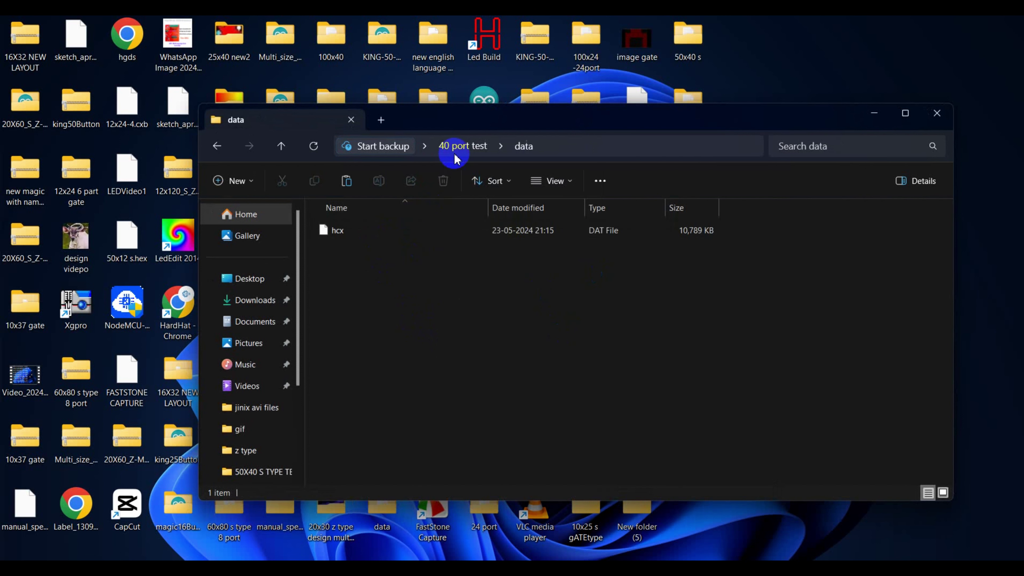
{"action": "left_click", "coordinate": [477, 149]}
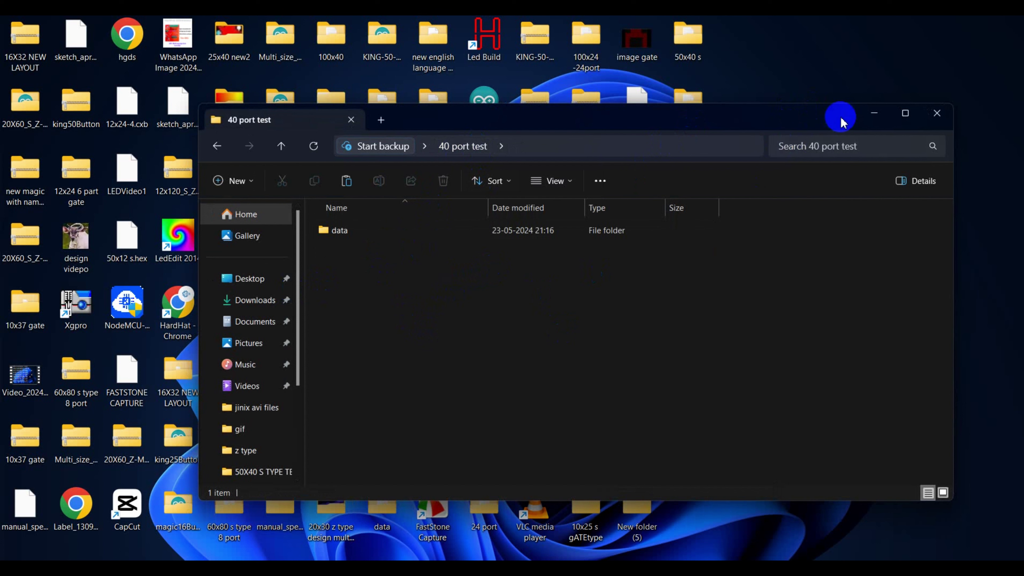
Create a text document named rgb in the 40 port test folder and open it in Notepad.
{"action": "right_click", "coordinate": [545, 315]}
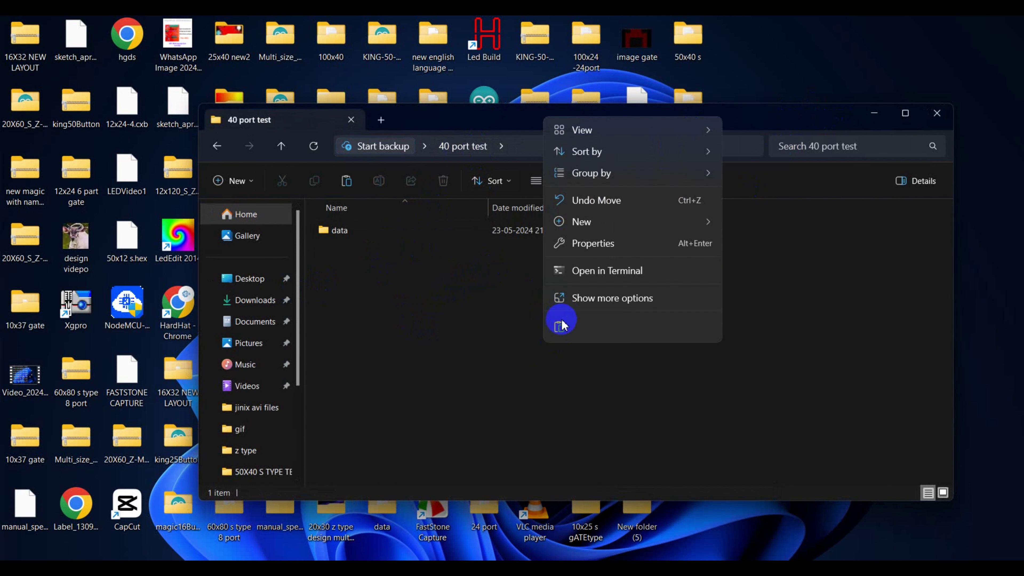
{"action": "mouse_move", "coordinate": [578, 222]}
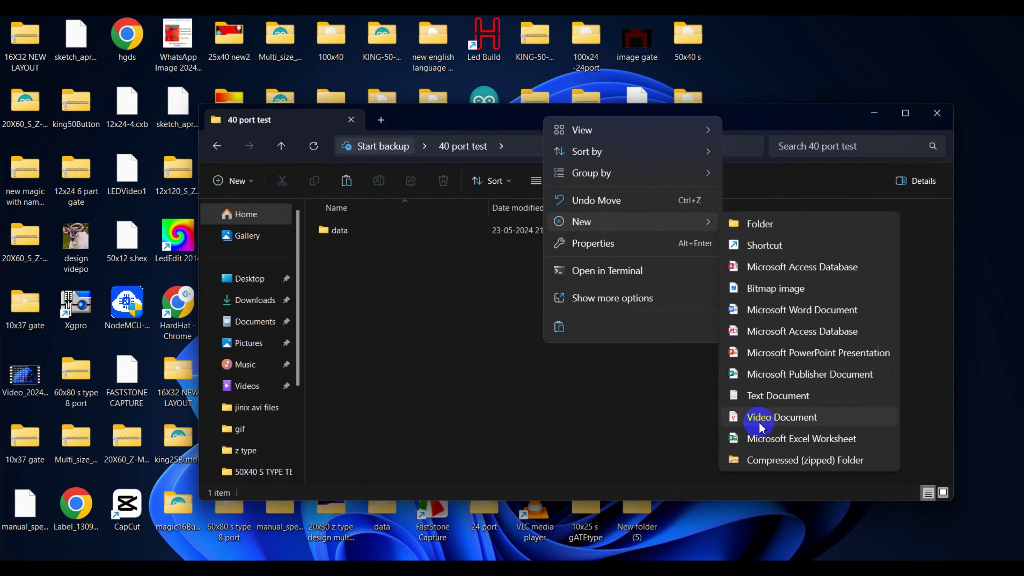
{"action": "left_click", "coordinate": [772, 399]}
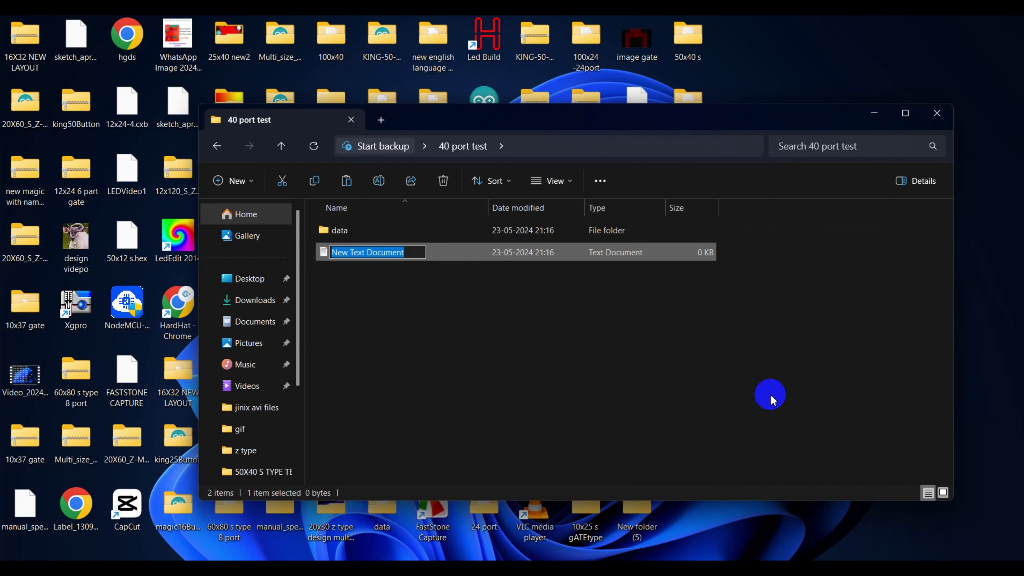
{"action": "type", "text": "rgb"}
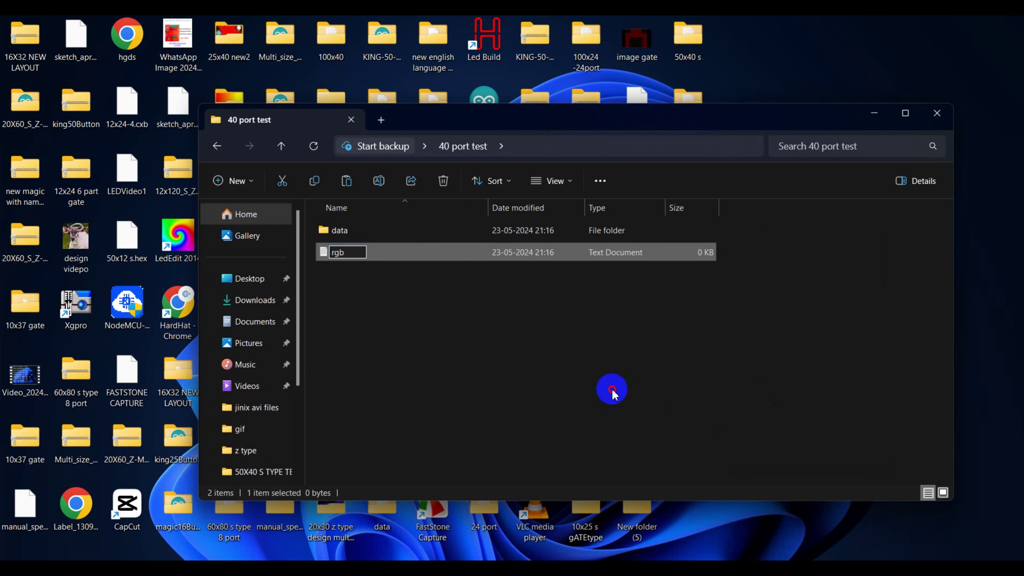
{"action": "key", "text": "Return"}
{"action": "double_click", "coordinate": [487, 253]}
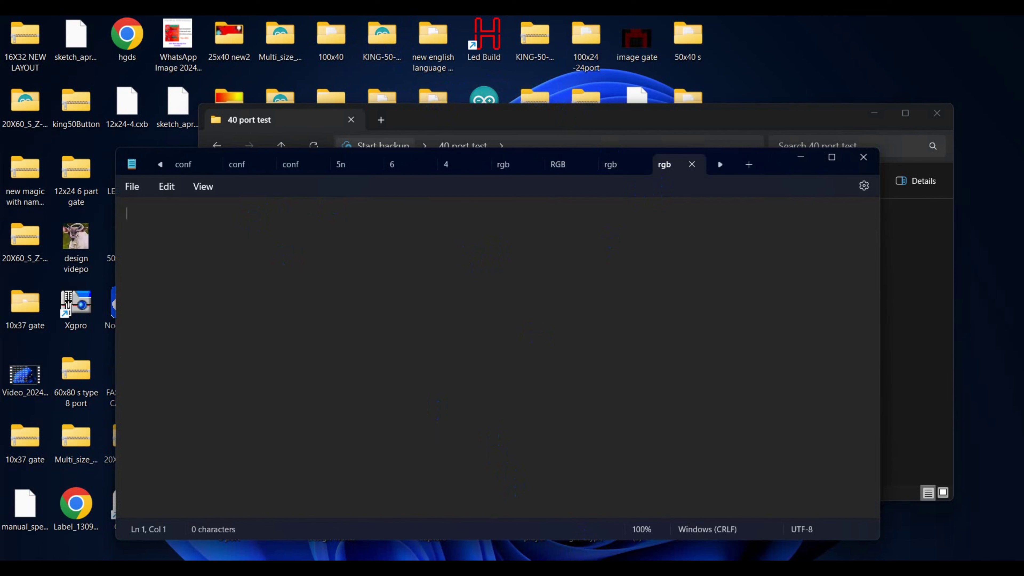
Switch to the other data folder window and browse to the inner led build folder on New Volume (D:).
{"action": "left_click", "coordinate": [499, 515]}
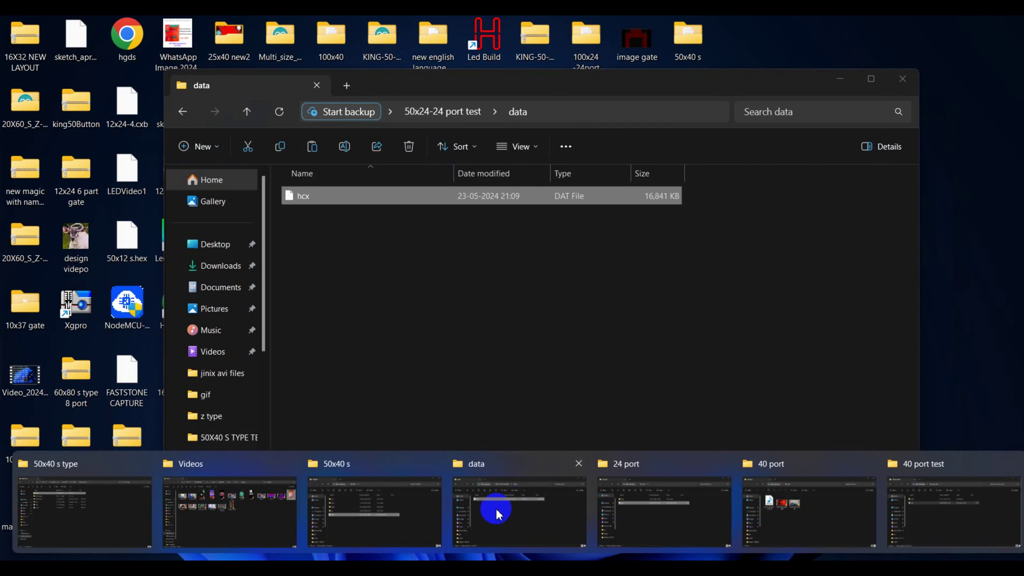
{"action": "scroll", "coordinate": [226, 335], "scroll_direction": "down", "scroll_amount": 3}
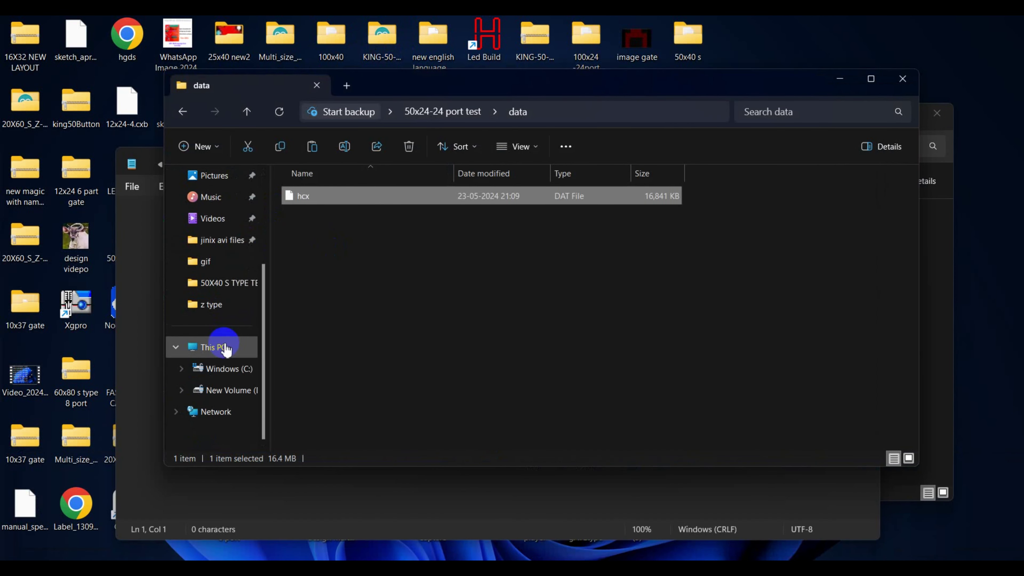
{"action": "left_click", "coordinate": [234, 393]}
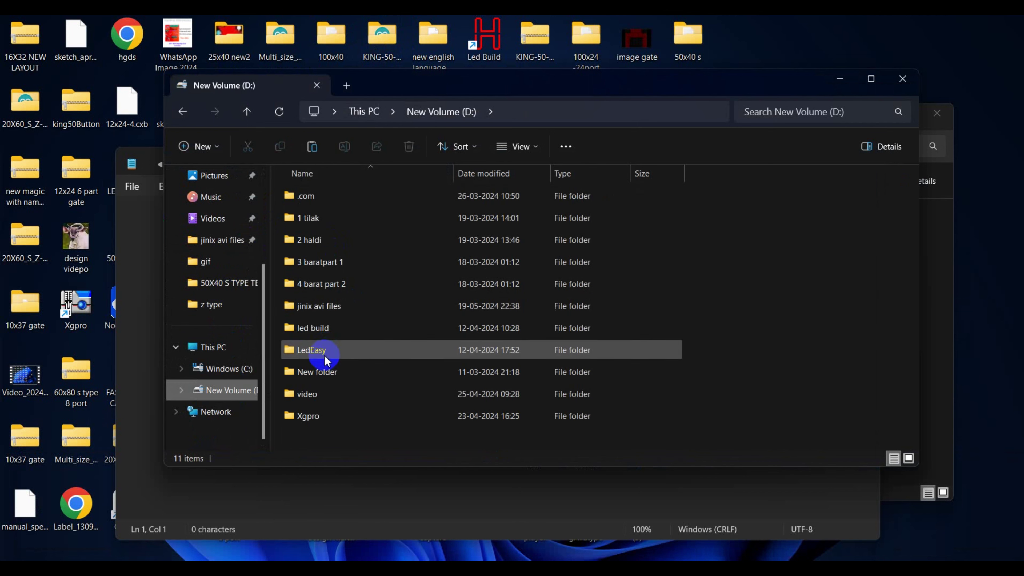
{"action": "left_click", "coordinate": [322, 336]}
{"action": "double_click", "coordinate": [323, 336]}
{"action": "double_click", "coordinate": [330, 198]}
Open the existing rgb text file from New folder, inside the nested 50x40 parallel folders.
{"action": "scroll", "coordinate": [311, 323], "scroll_direction": "down", "scroll_amount": 15}
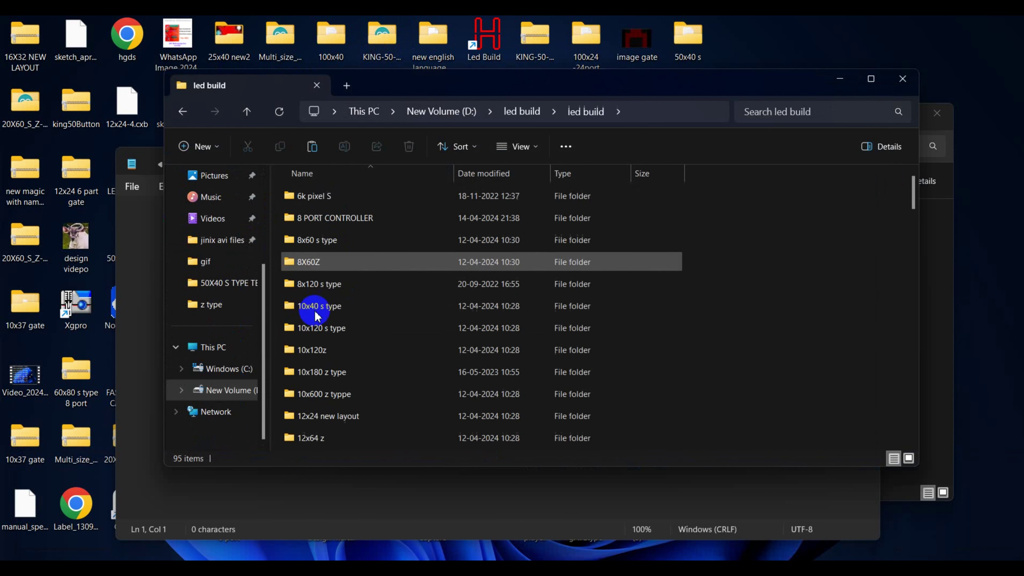
{"action": "scroll", "coordinate": [311, 355], "scroll_direction": "down", "scroll_amount": 4}
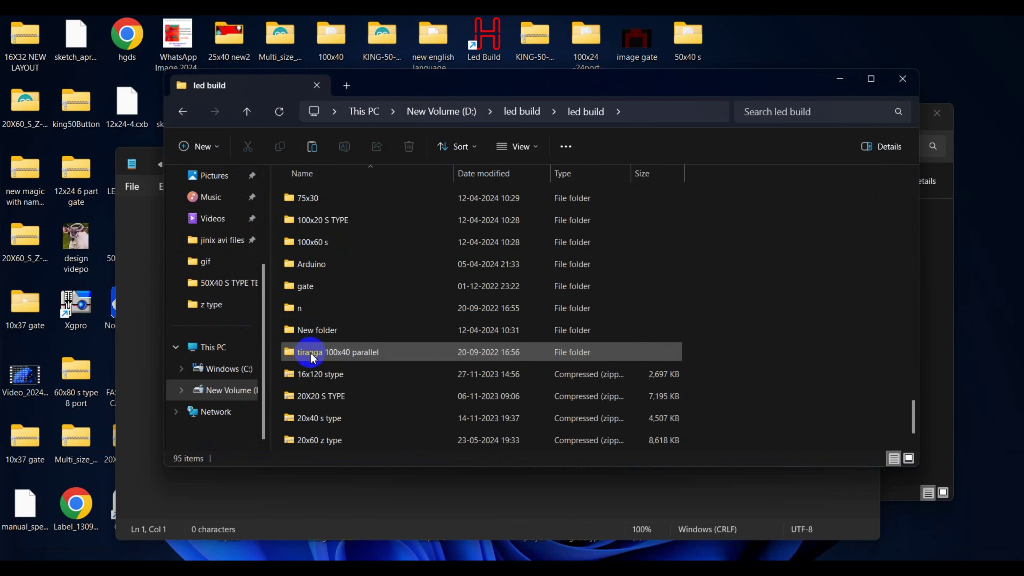
{"action": "double_click", "coordinate": [319, 331]}
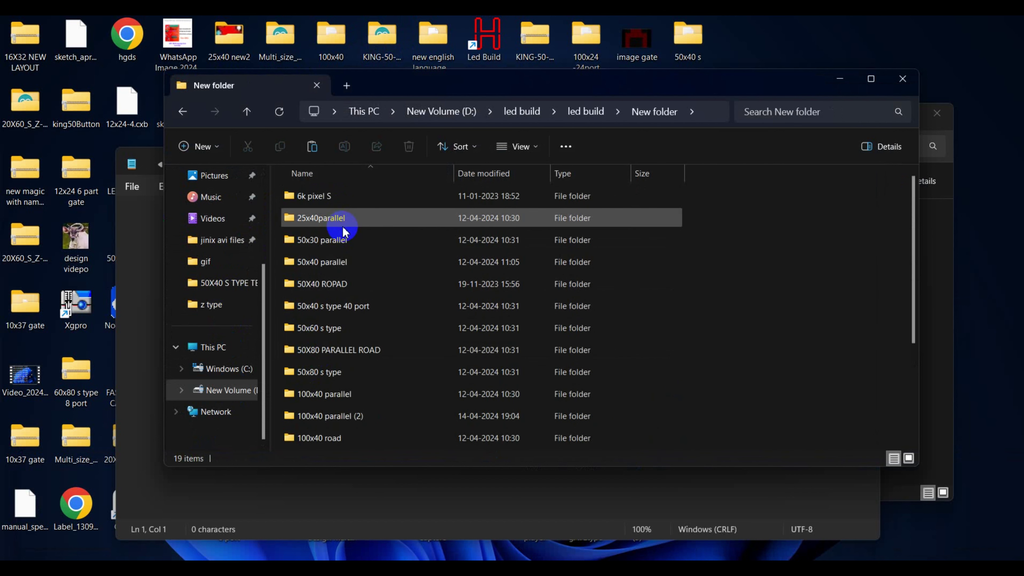
{"action": "left_click", "coordinate": [340, 261]}
{"action": "double_click", "coordinate": [340, 262]}
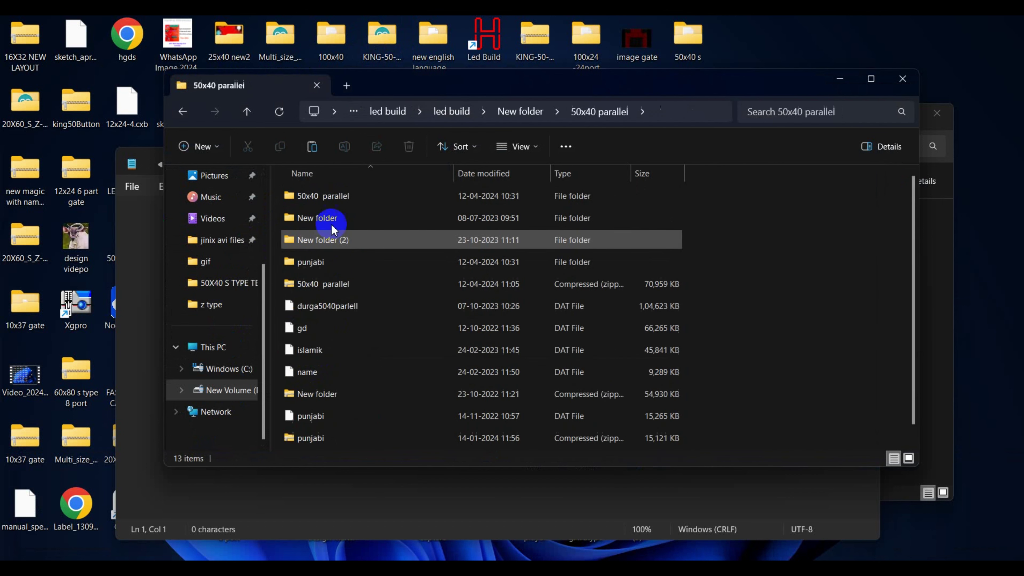
{"action": "double_click", "coordinate": [331, 198]}
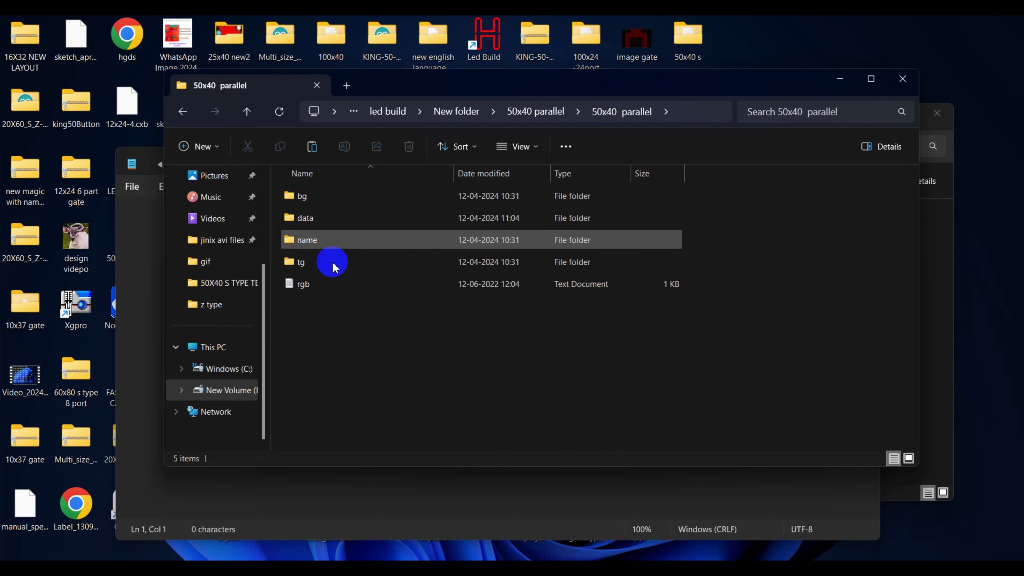
{"action": "double_click", "coordinate": [332, 284]}
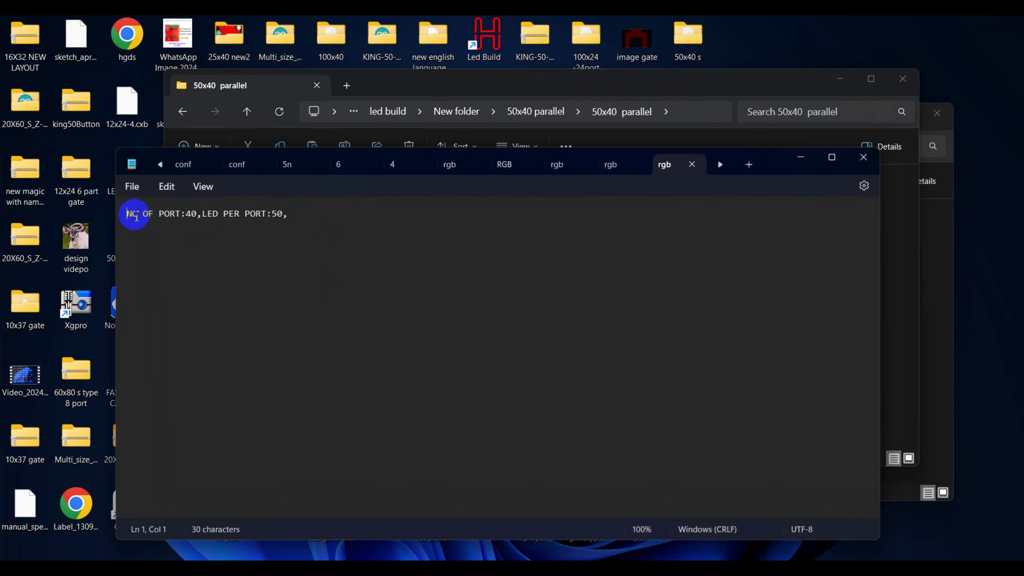
Copy the whole port configuration line from the existing rgb file.
{"action": "left_click_drag", "start_coordinate": [129, 214], "coordinate": [139, 213]}
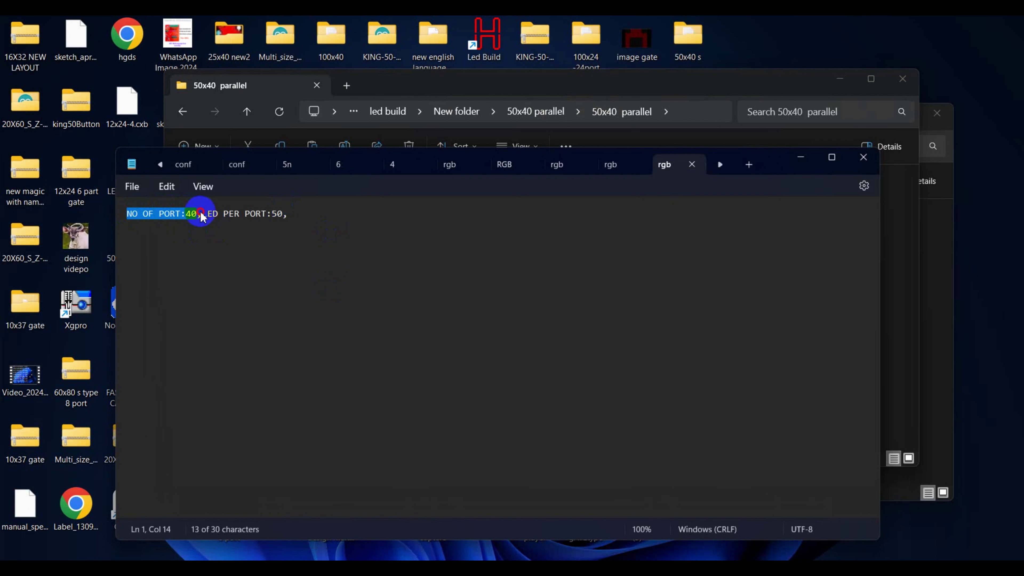
{"action": "left_click_drag", "start_coordinate": [201, 216], "coordinate": [297, 212]}
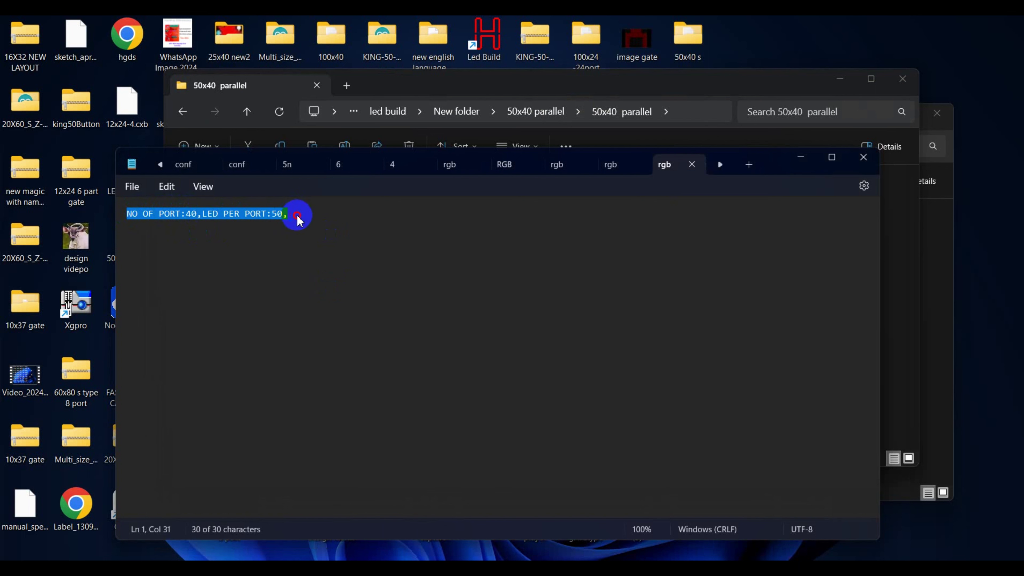
{"action": "right_click", "coordinate": [264, 222]}
{"action": "left_click", "coordinate": [304, 286]}
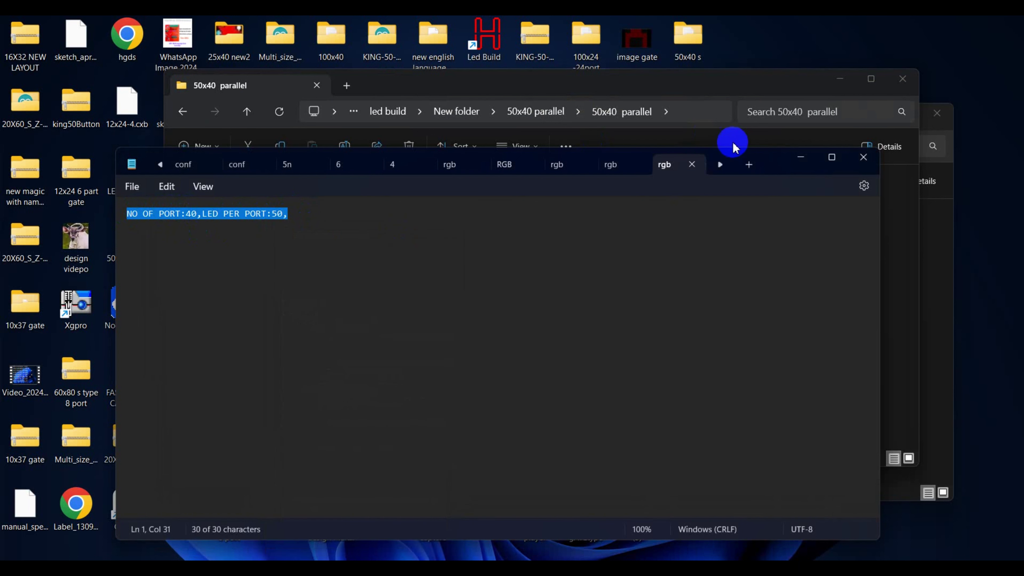
Reopen the empty rgb file in 40 port test and paste the line "NO OF PORT:40,LED PER PORT:50," into it.
{"action": "left_click", "coordinate": [802, 157]}
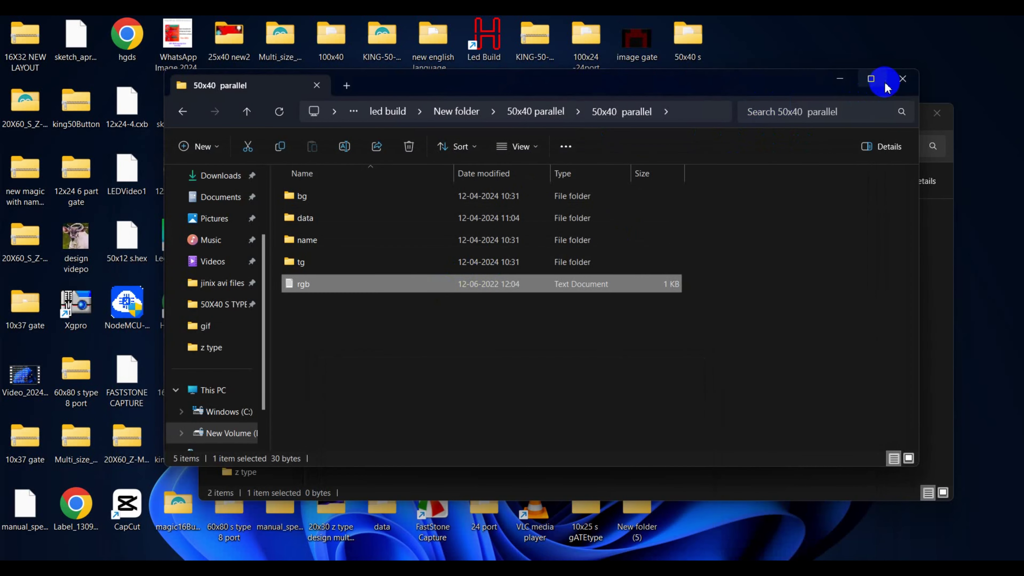
{"action": "left_click", "coordinate": [839, 79]}
{"action": "double_click", "coordinate": [373, 258]}
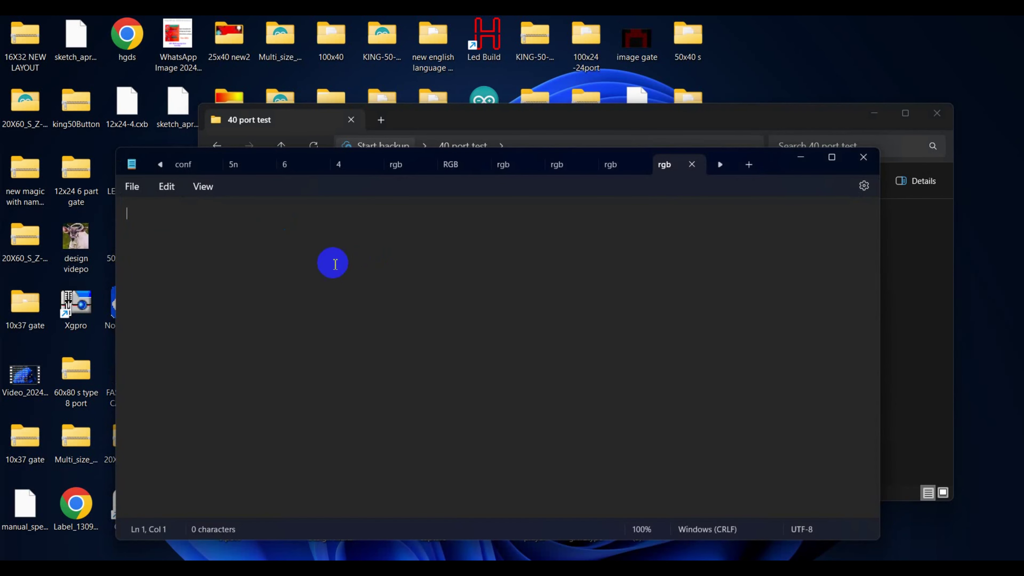
{"action": "right_click", "coordinate": [284, 243]}
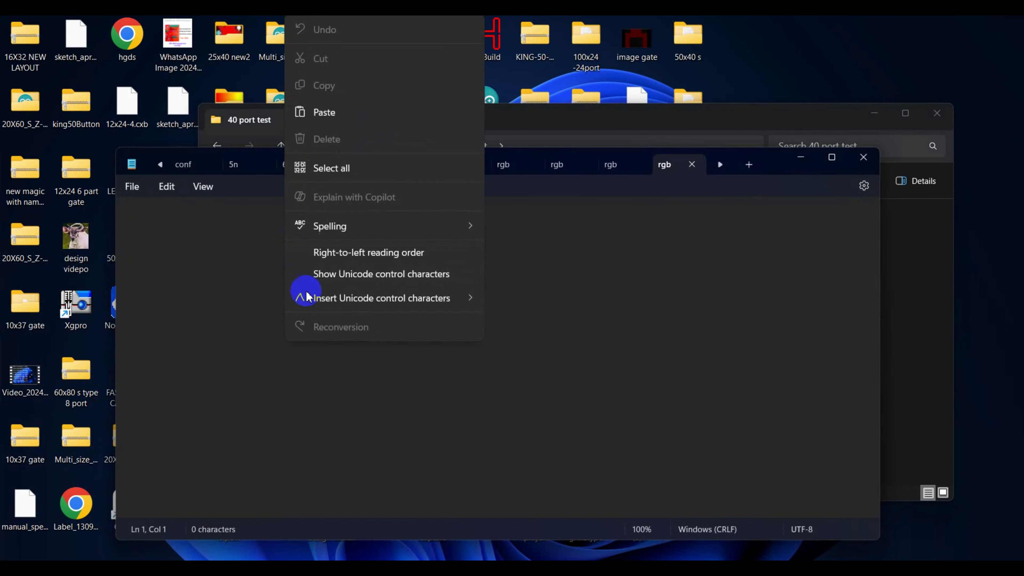
{"action": "left_click", "coordinate": [322, 111]}
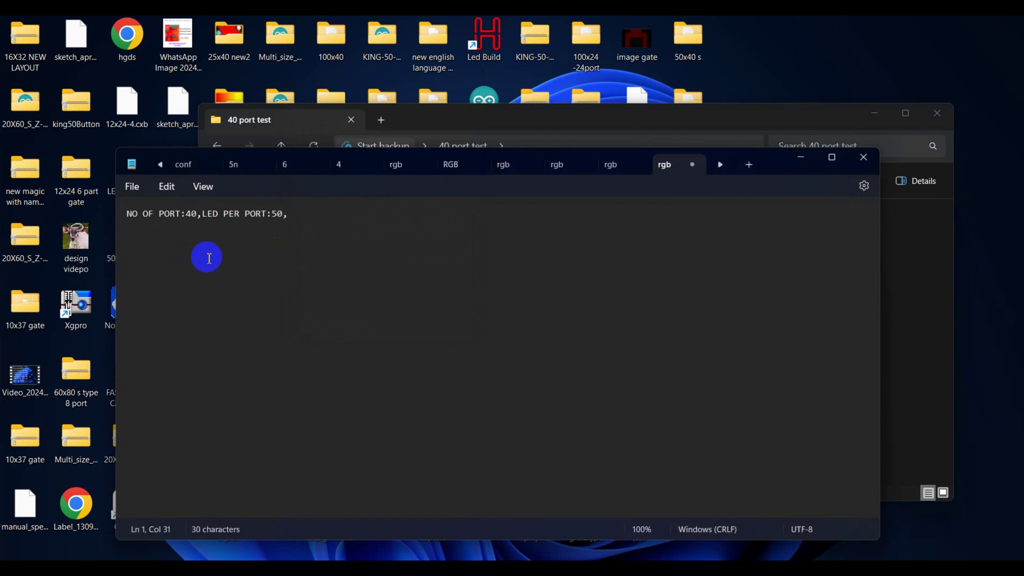